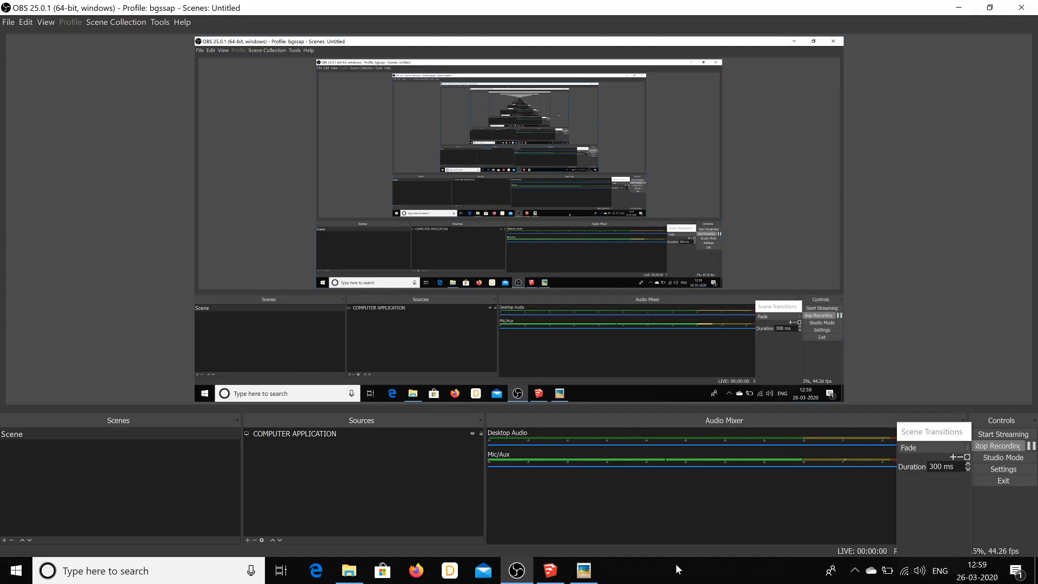
Compare the exported images 03262020 B.psd and 03262020.jpg in the photo viewer, closing it when done
left_click(582, 572)
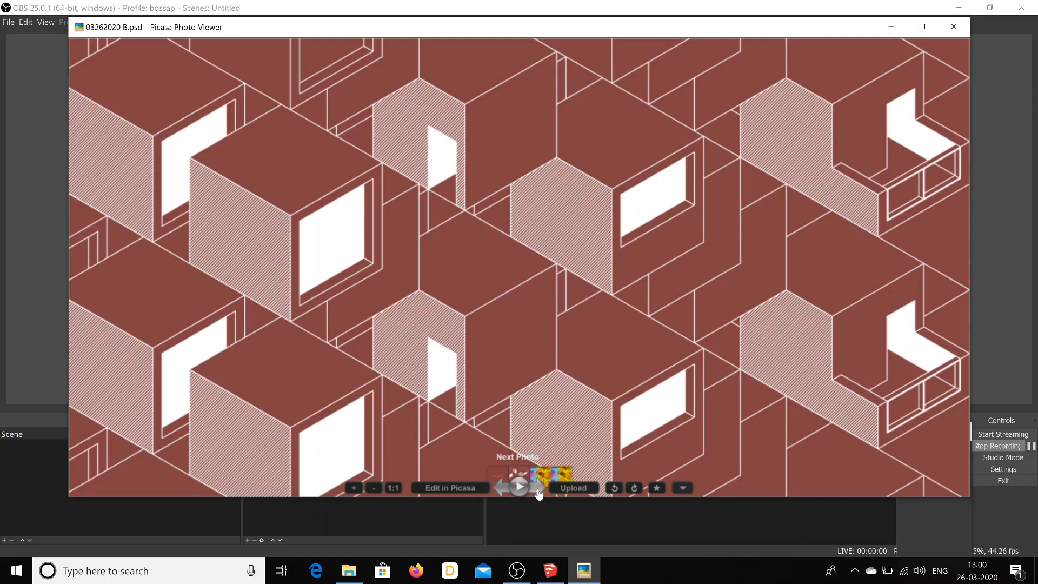
left_click(538, 489)
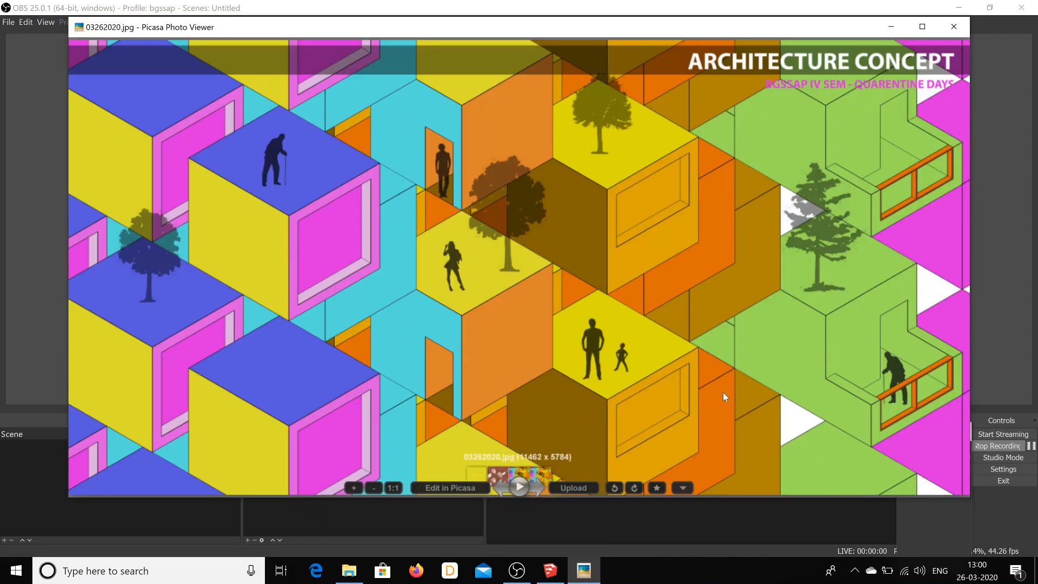
left_click(503, 493)
left_click(538, 489)
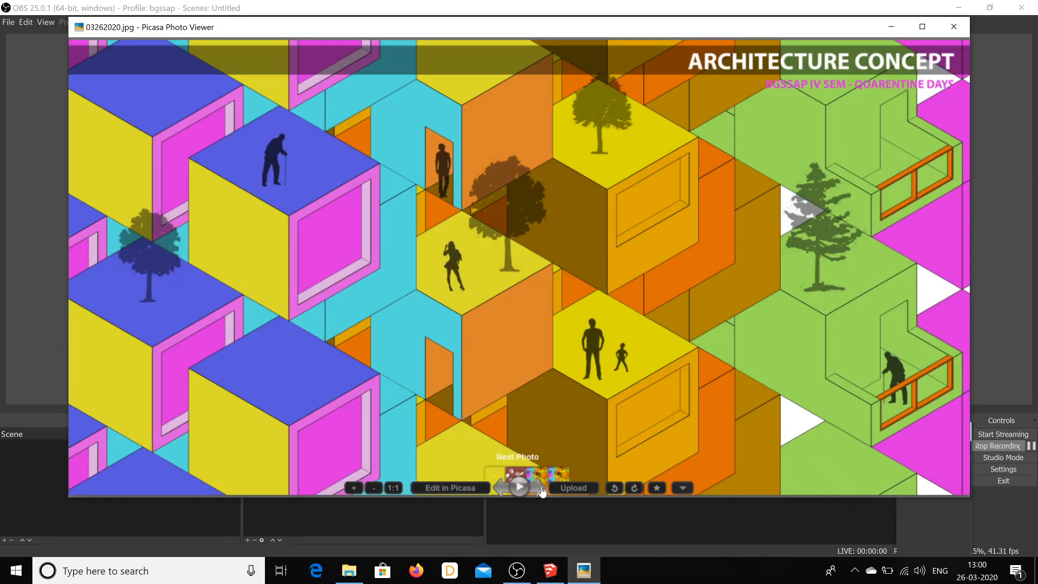
left_click(501, 491)
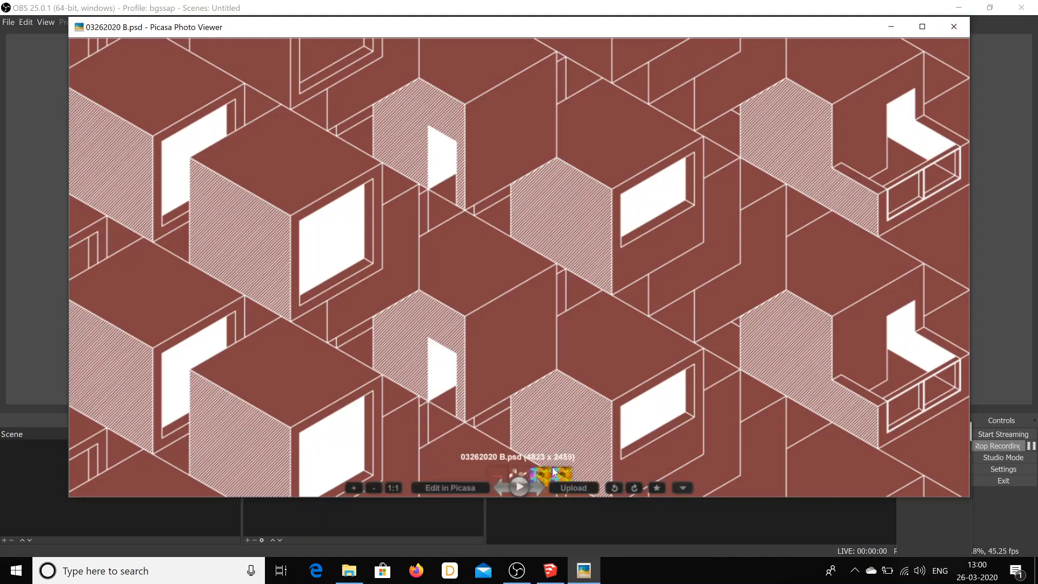
left_click(537, 487)
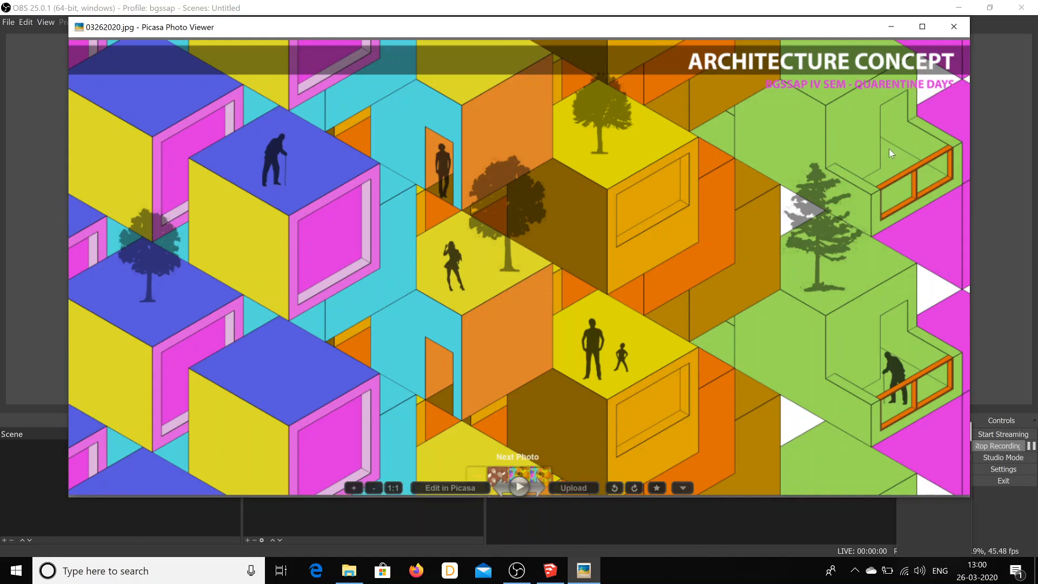
left_click(953, 26)
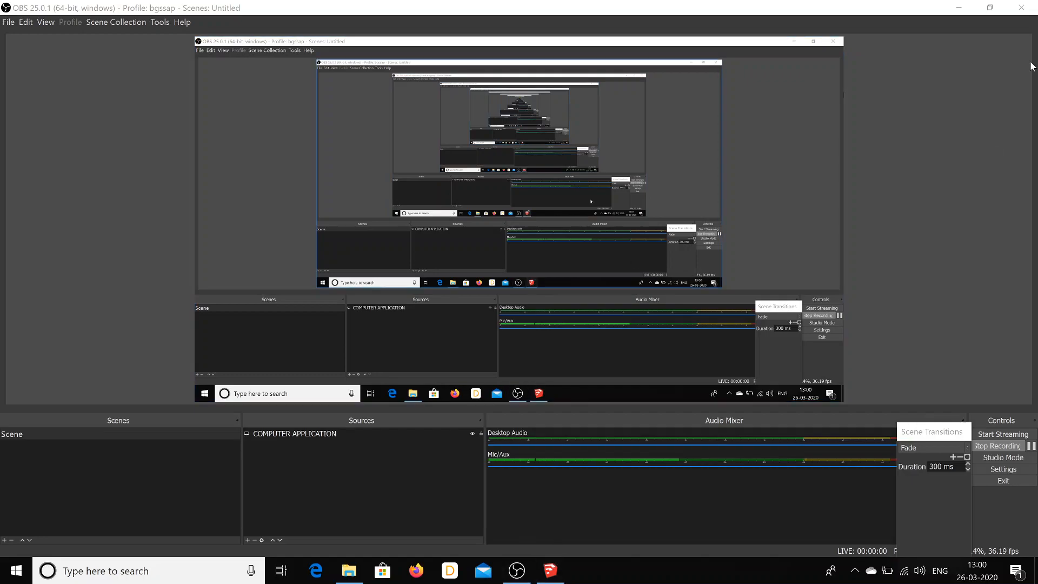
Switch to the 03252020 A model in SketchUp and display the overall view saved as Scene 1
mouse_move(562, 582)
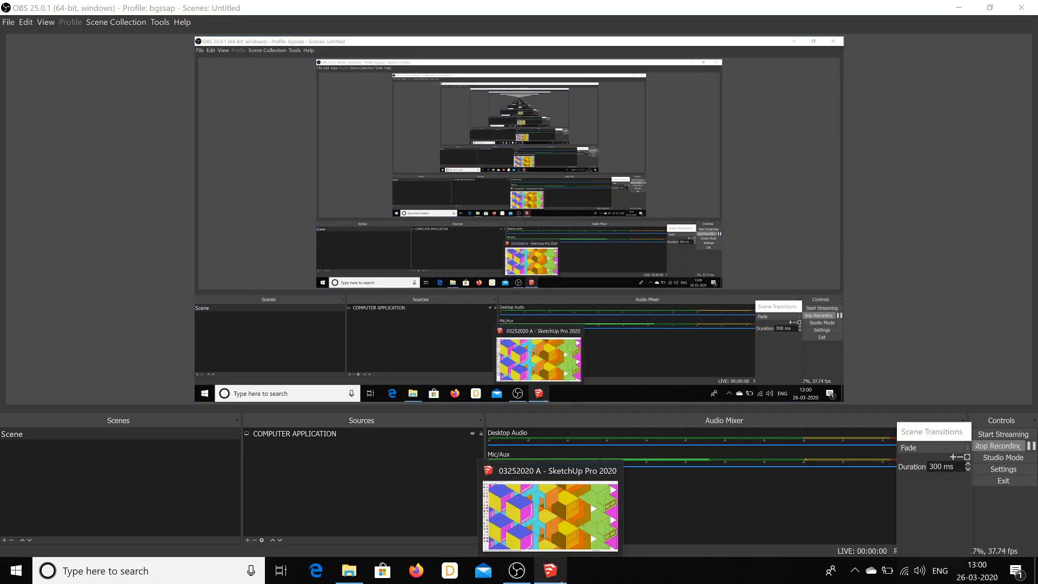
left_click(550, 473)
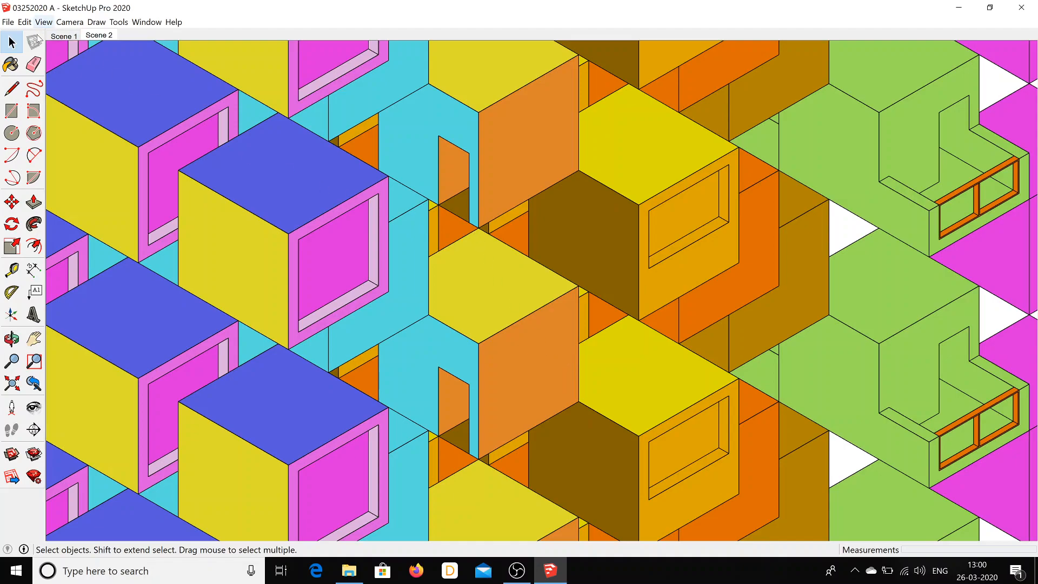
left_click(106, 36)
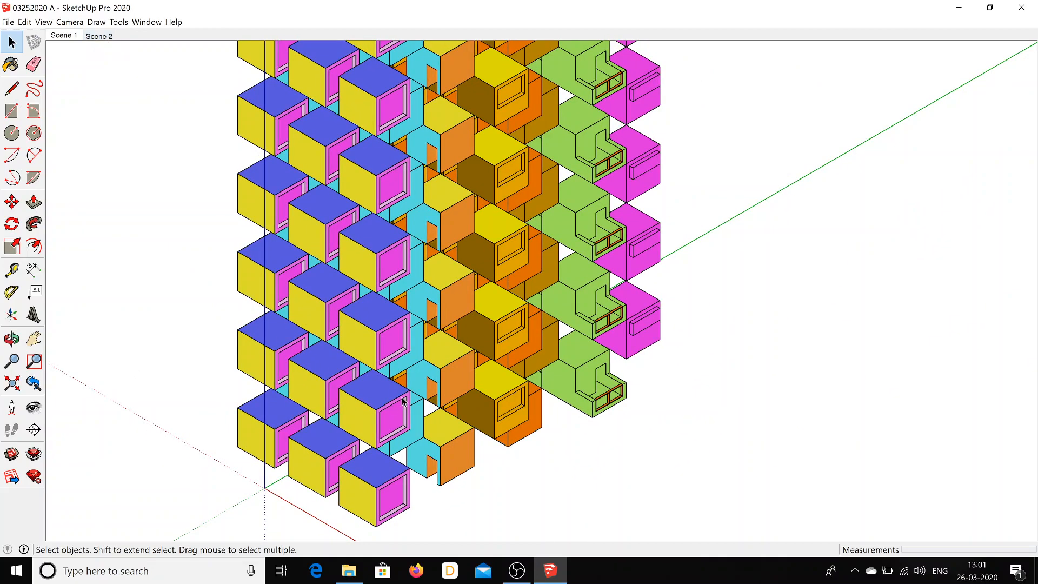
Examine how the cube rows are nested by entering the groups of the magenta-framed cube and the doorway cube
double_click(393, 423)
double_click(393, 424)
double_click(394, 423)
left_click(393, 424)
key("Escape")
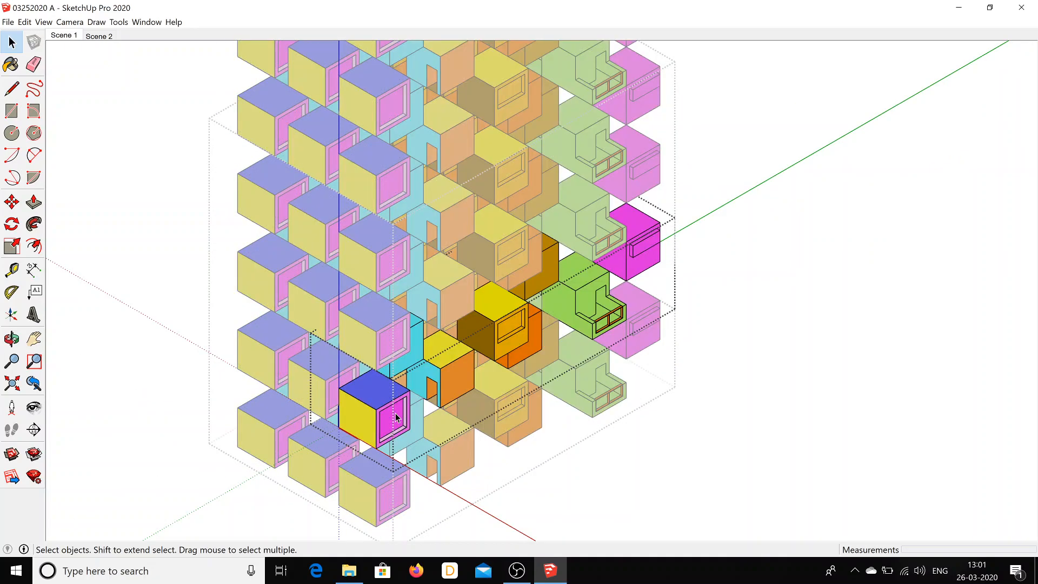
key("Escape")
key("Escape")
double_click(442, 377)
double_click(441, 381)
double_click(441, 380)
key("Escape")
key("Escape")
key("Escape")
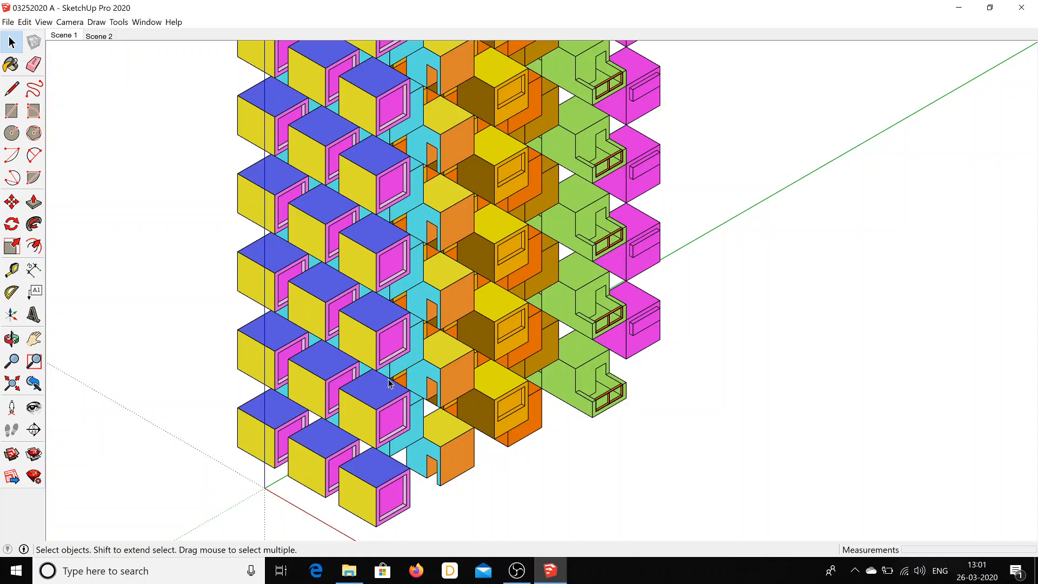
Compare the close-up Scene 2 with the overall Scene 1, ending on Scene 2
left_click(105, 38)
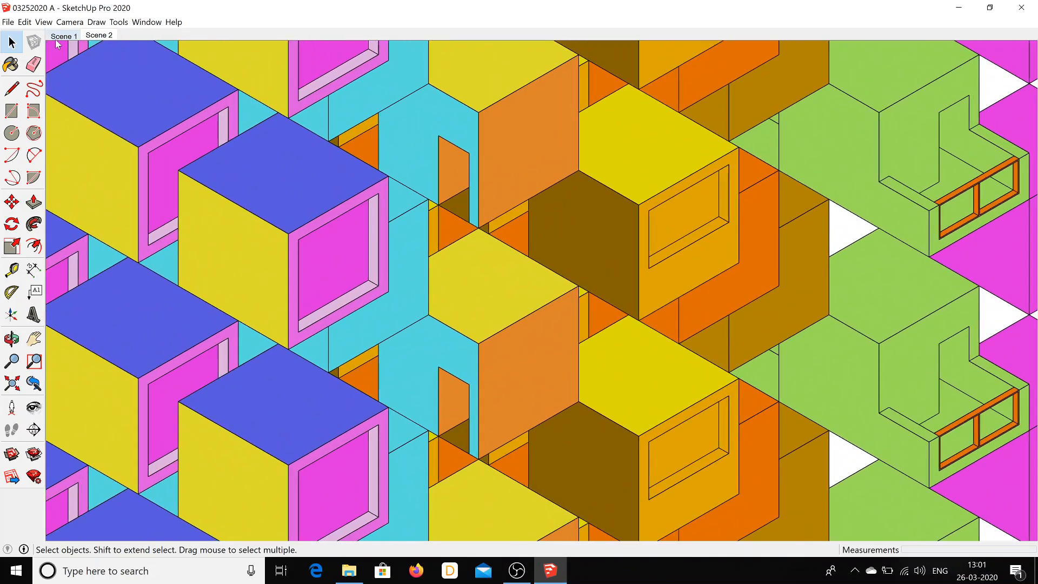
left_click(61, 36)
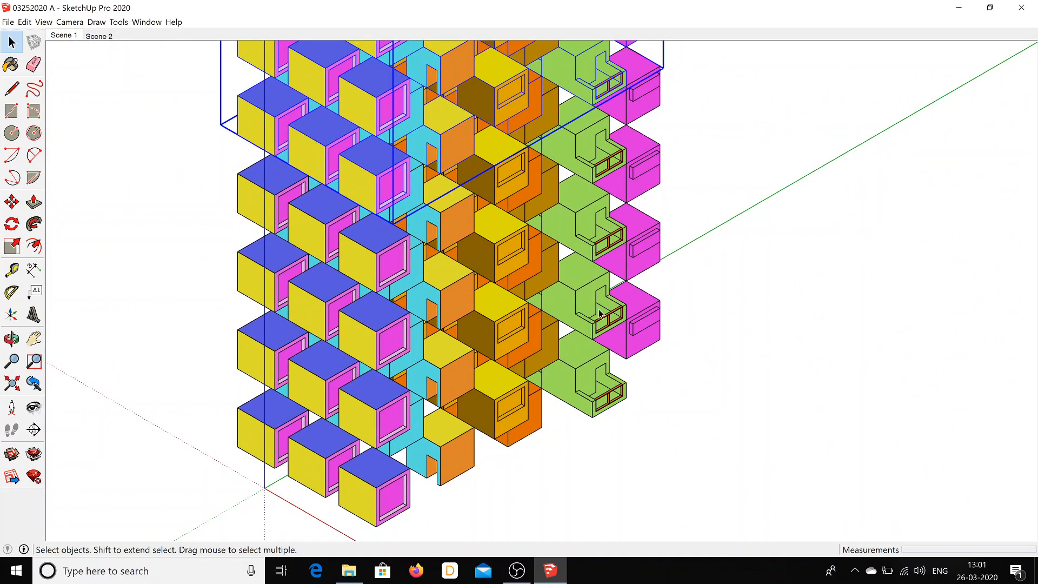
left_click(101, 35)
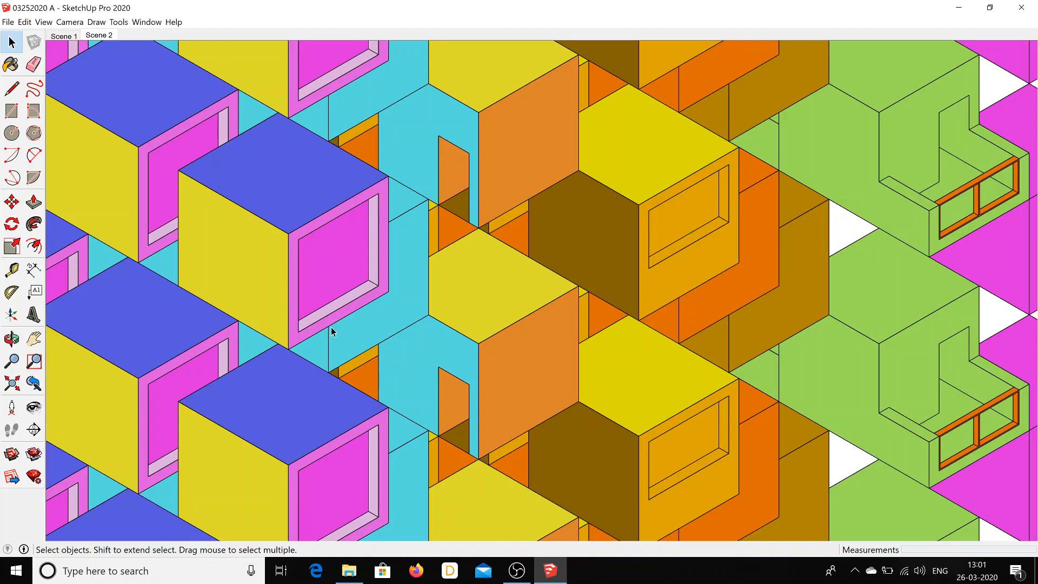
Paint all faces of the magenta-framed cube component with Color B05 and check its copies in Scene 1
double_click(339, 266)
double_click(338, 266)
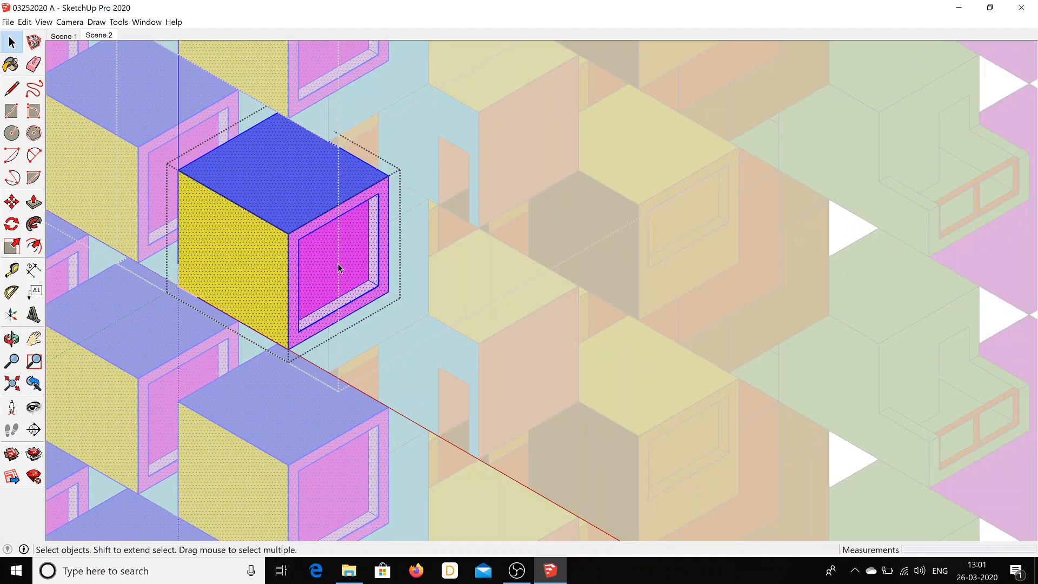
key("b")
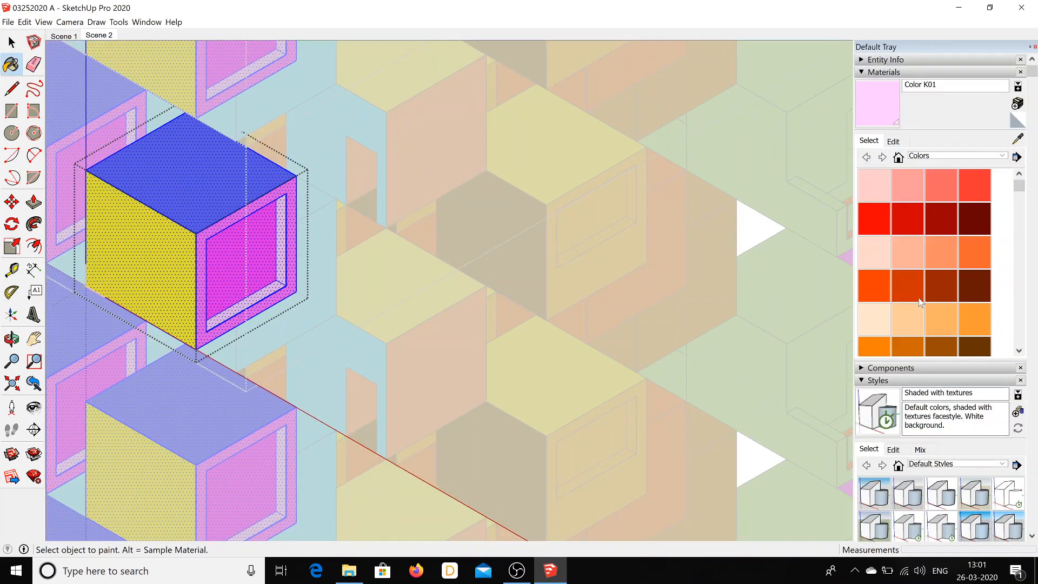
left_click(885, 286)
left_click(263, 255)
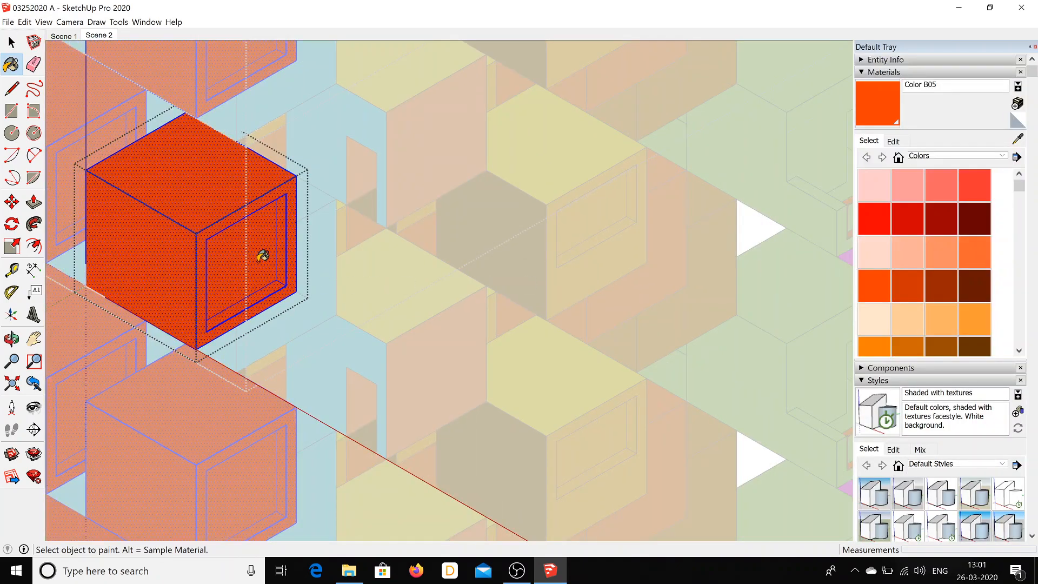
key("space")
key("Escape")
key("Escape")
key("Escape")
left_click(76, 36)
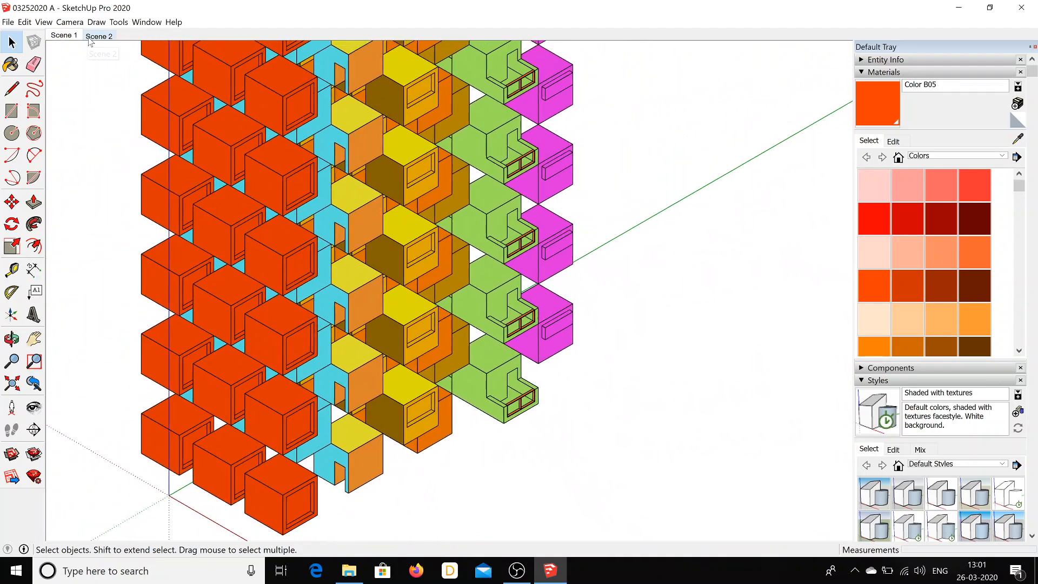
Exit the opened cube group, undo the Color B05 paint and return to Scene 2 with the tray hidden
double_click(202, 186)
double_click(202, 185)
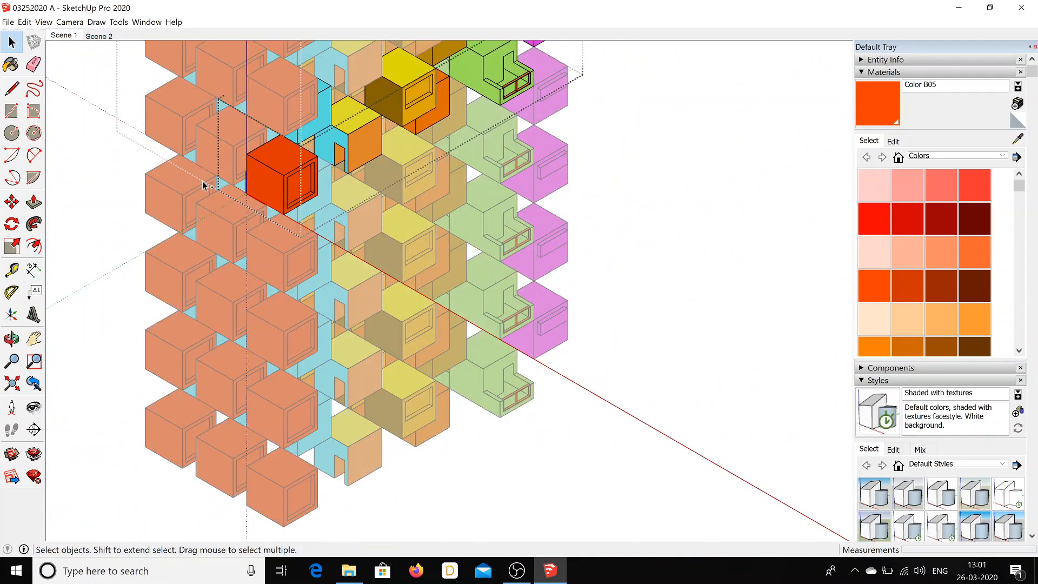
double_click(202, 185)
key("Escape")
key("Escape")
key("Escape")
left_click(98, 36)
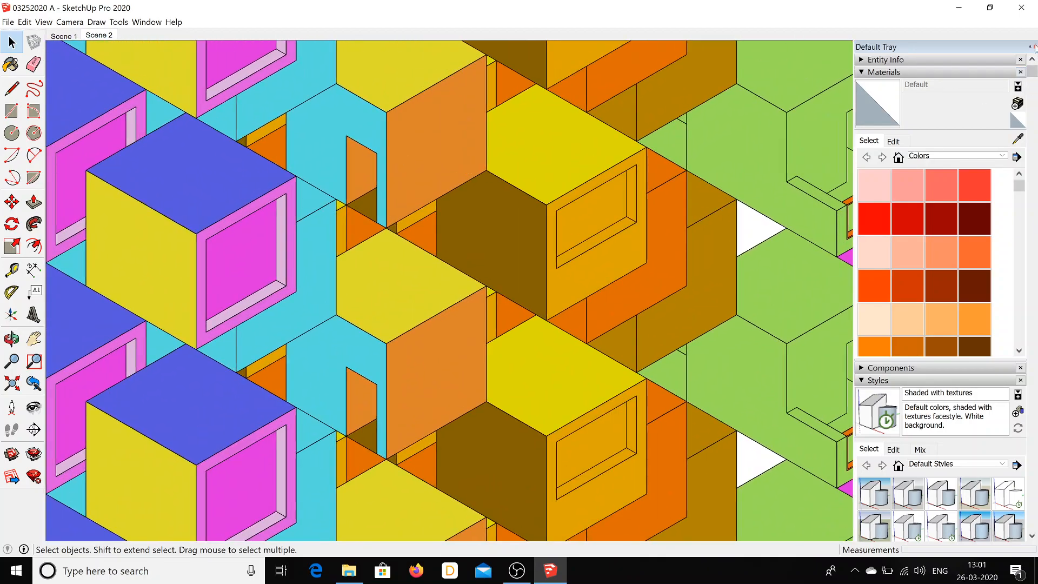
left_click(1035, 48)
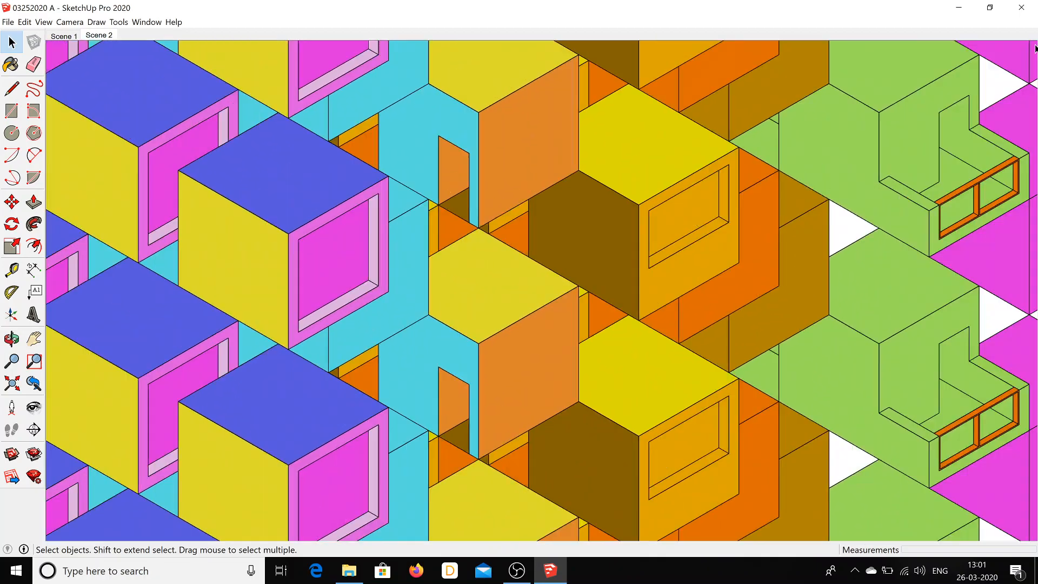
Start a 2D graphic export of Scene 2 into the IMAGES FOR EDITS folder under Video Logs, Computer Applications on drive E
left_click(8, 22)
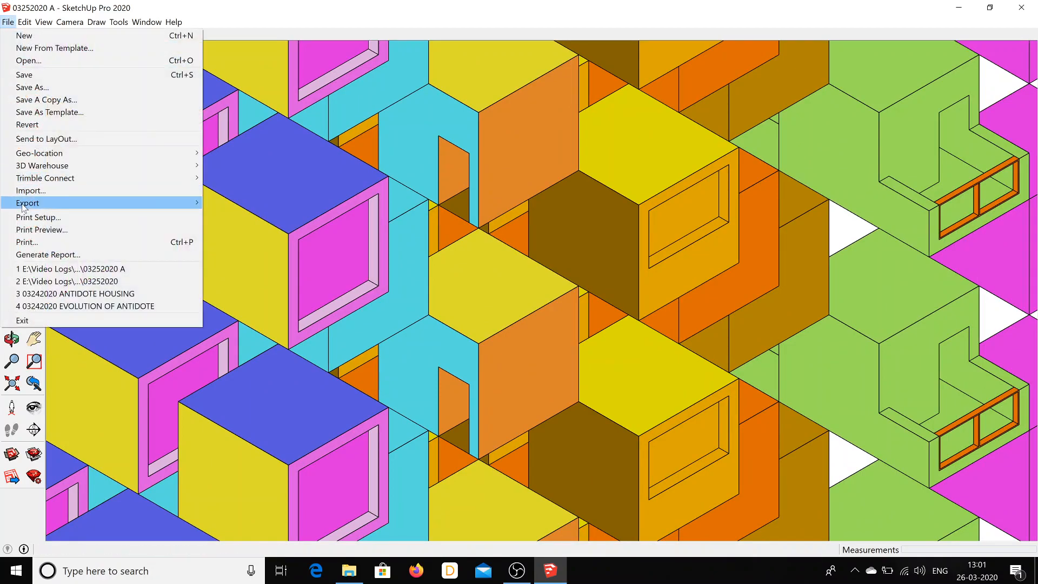
mouse_move(23, 207)
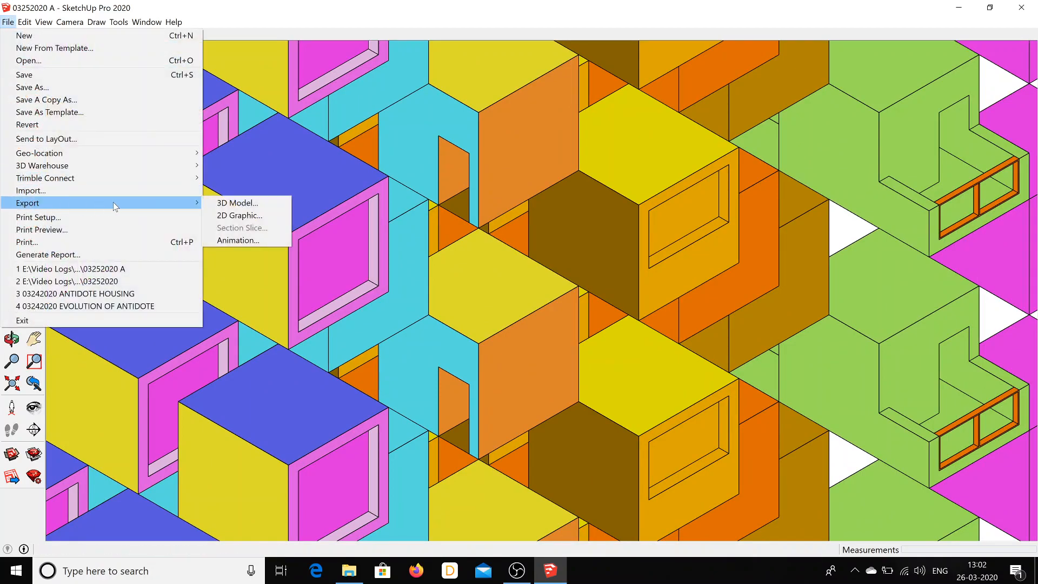
left_click(238, 216)
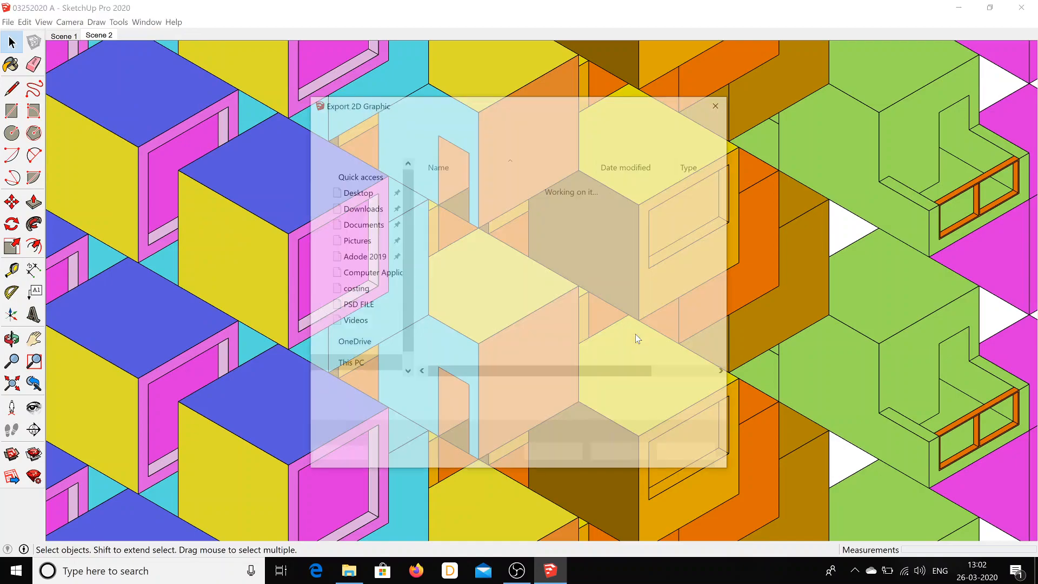
left_click(371, 354)
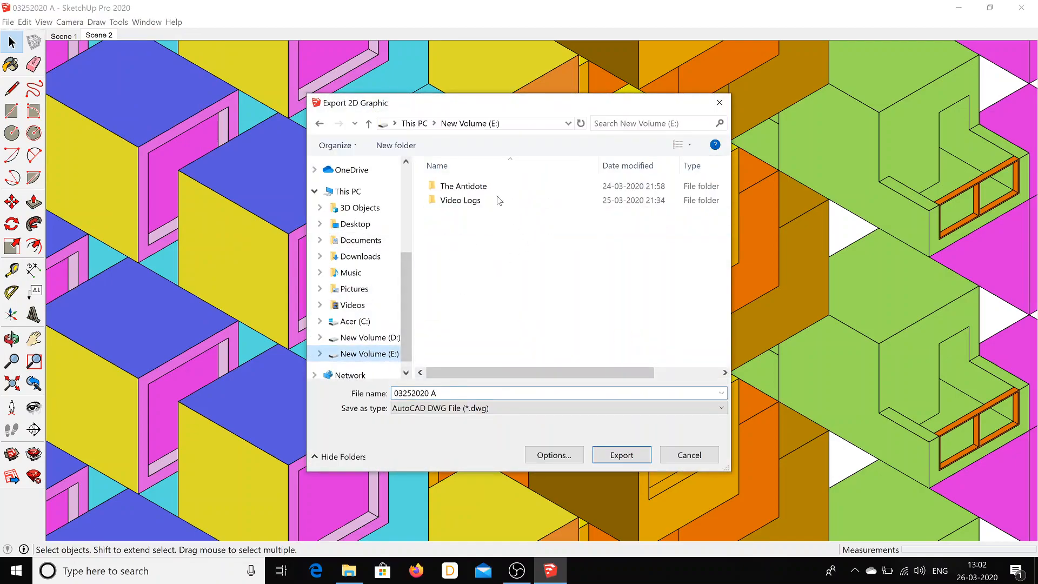
double_click(465, 200)
double_click(464, 189)
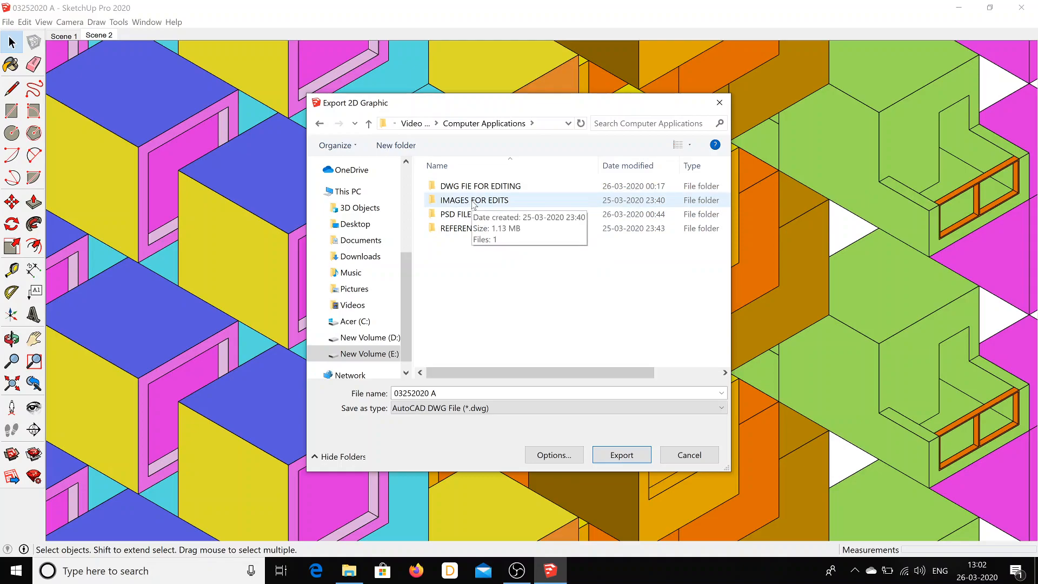
double_click(473, 201)
Set the export file type to JPEG Image (*.jpg) and cancel the export
left_click(488, 409)
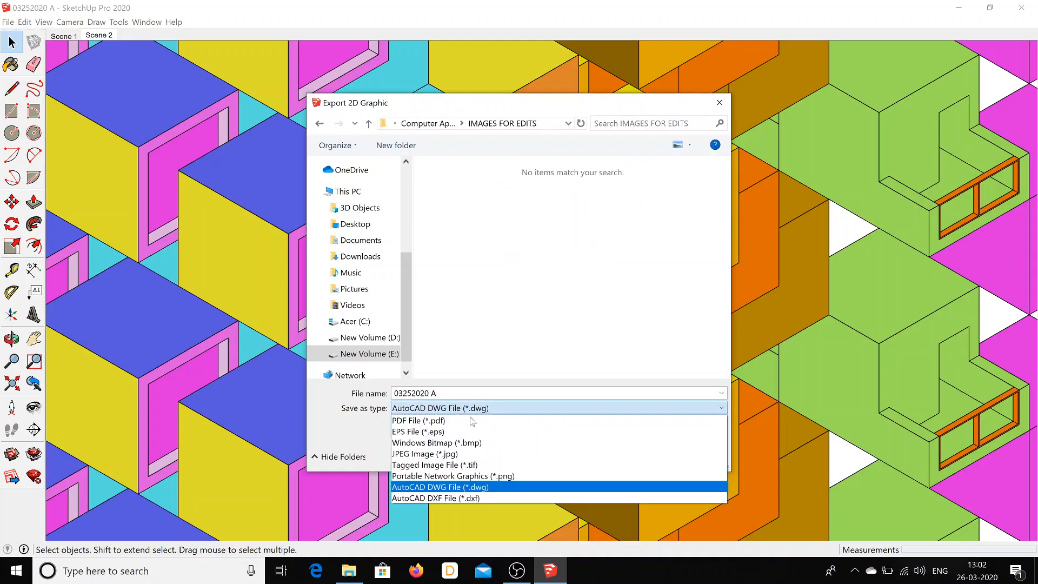
left_click(465, 464)
left_click(457, 414)
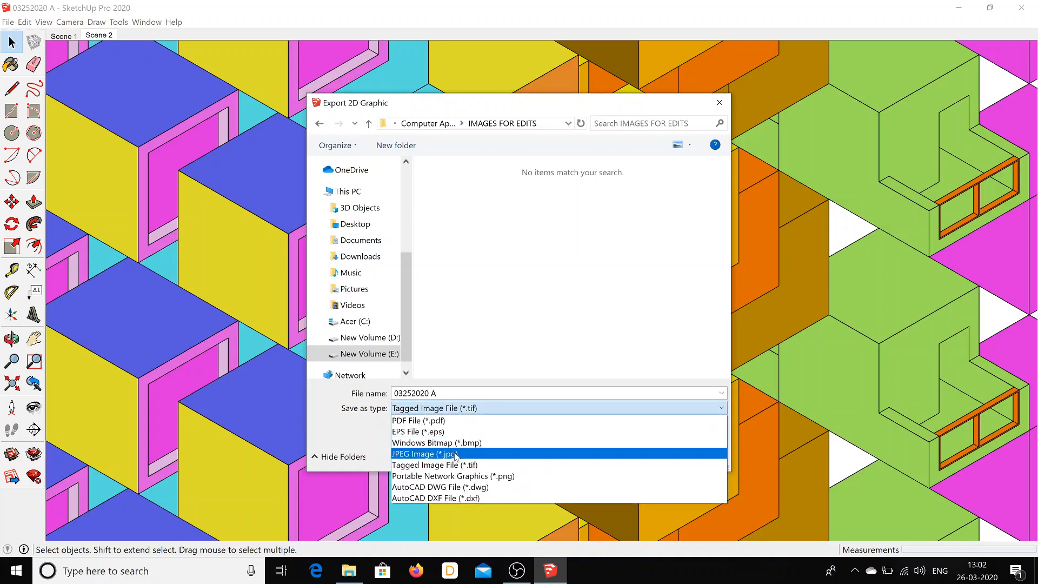
left_click(486, 452)
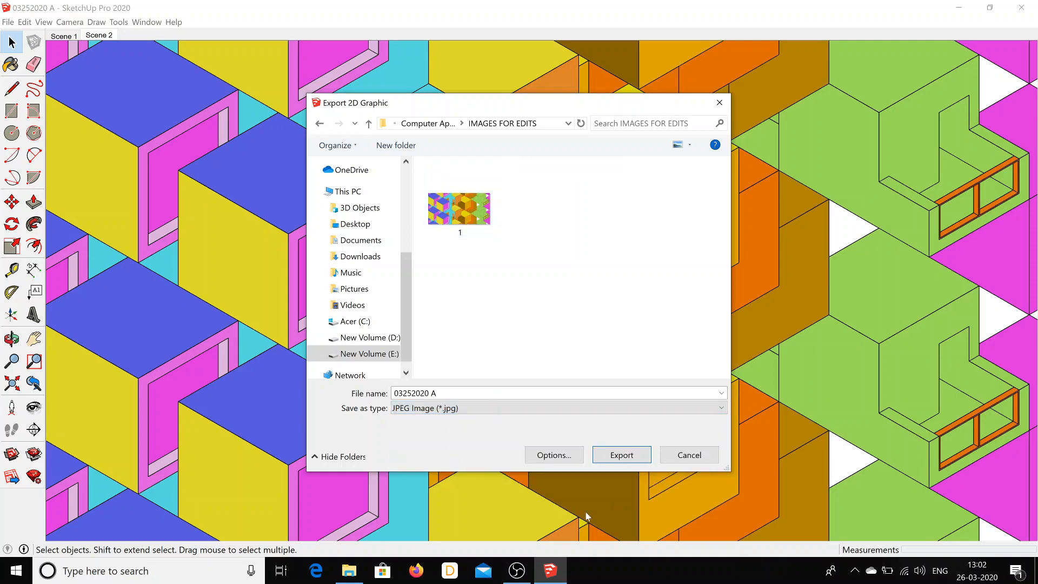
left_click(674, 461)
Open 03262020.psd from the PSD FILE folder in Photoshop and show the full layer list
left_click(349, 571)
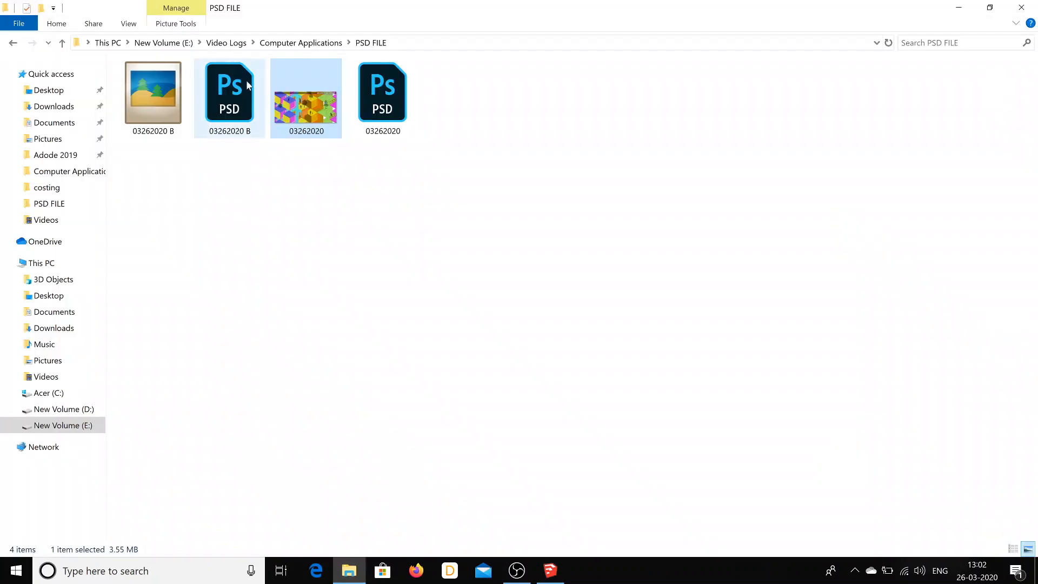
double_click(383, 103)
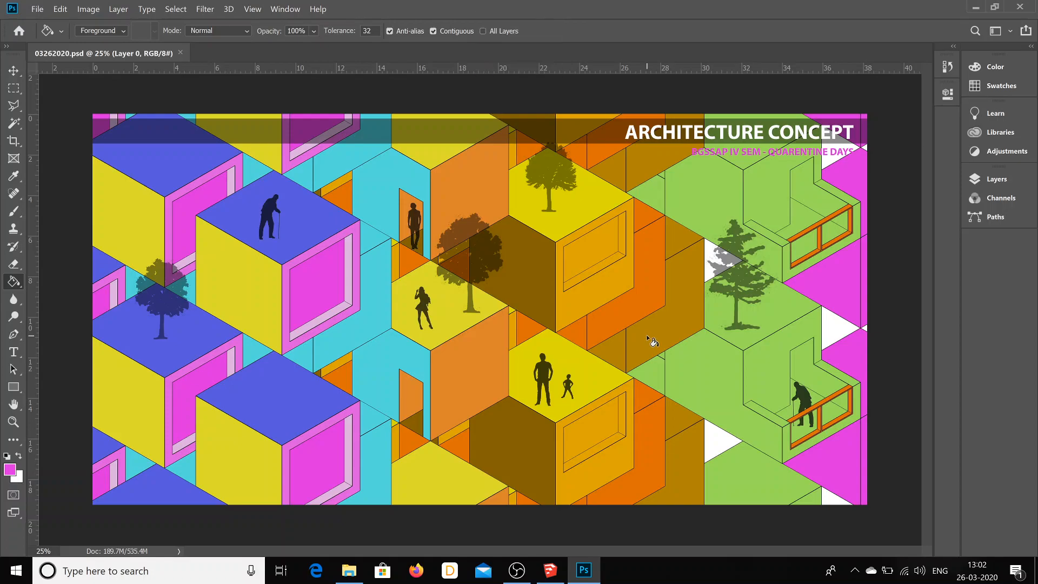
left_click(997, 179)
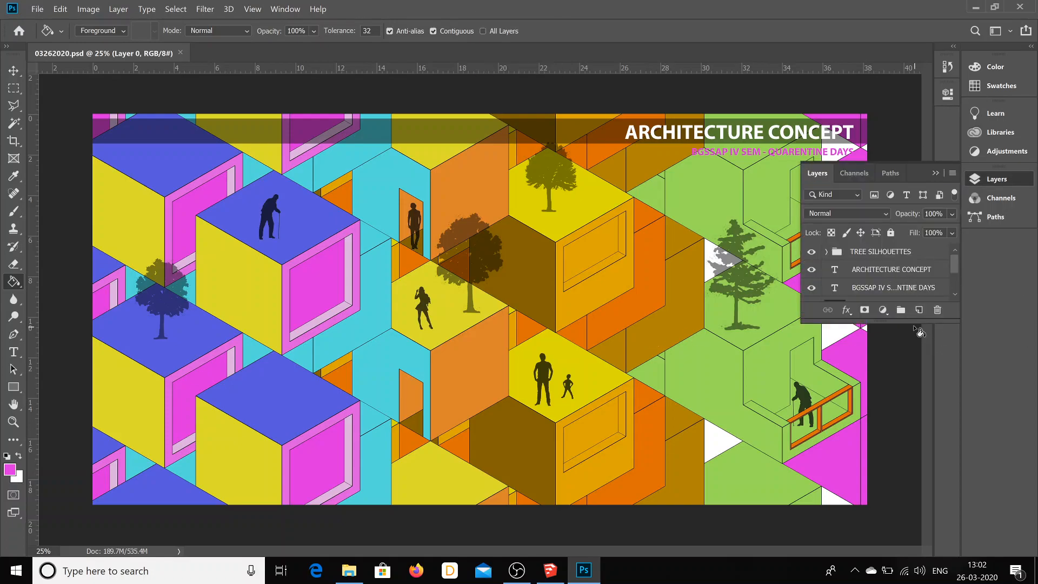
left_click_drag(907, 323, 903, 500)
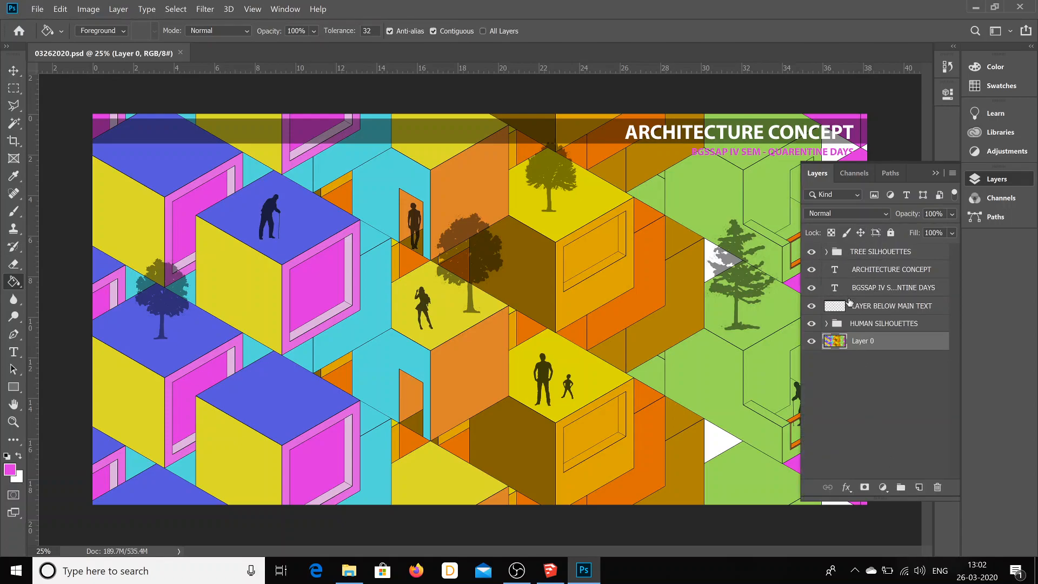
Move the HUMAN SILHOUETTES group directly below TREE SILHOUETTES in the layer stack and activate the Move tool
key("ctrl+plus")
left_click_drag(852, 323, 861, 269)
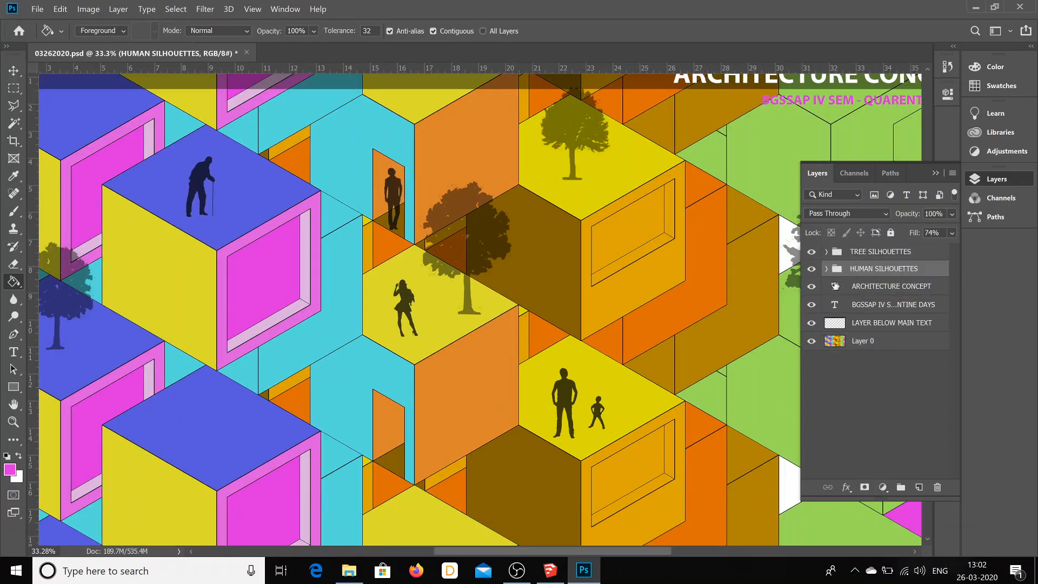
left_click(13, 71)
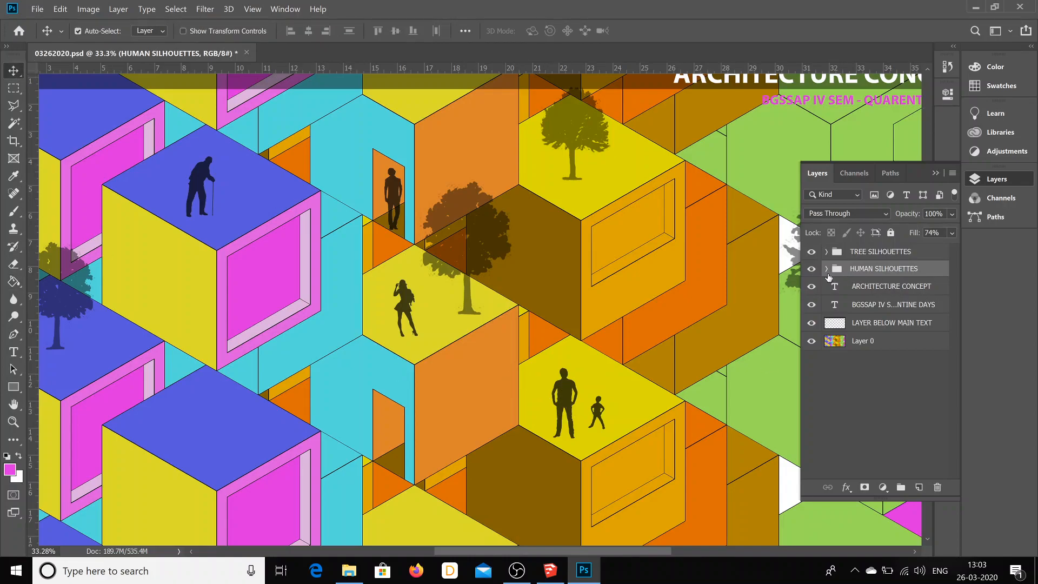
Hide and reshow the HUMAN SILHOUETTES group, and expand it to show its individual layers against the whole poster
left_click(811, 269)
left_click(812, 269)
left_click(826, 268)
scroll(516, 378, "down", 3, "alt")
scroll(725, 372, "up", 2, "alt")
scroll(496, 347, "down", 1, "alt")
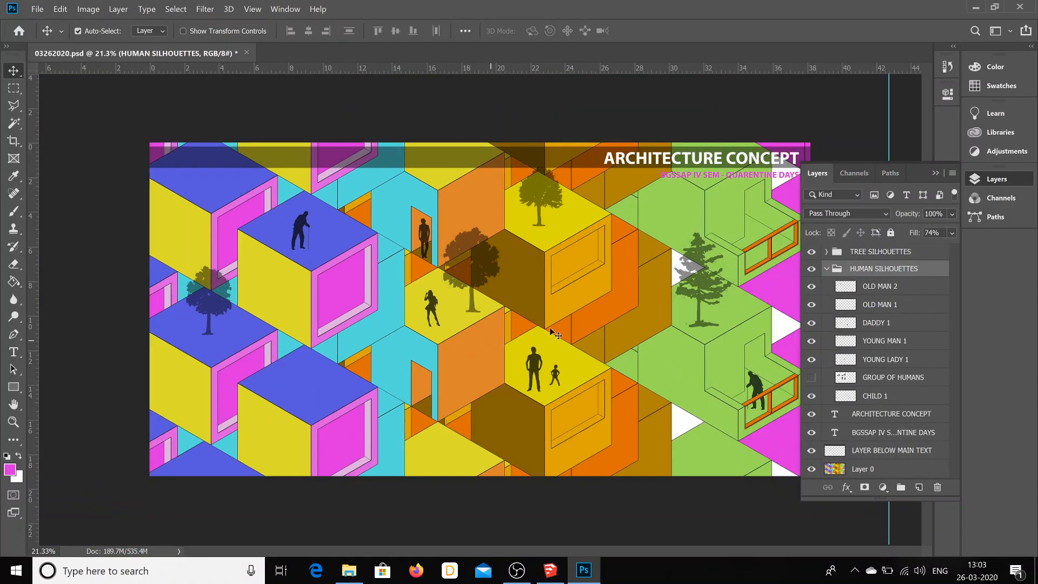
Check the OLD MAN 2, OLD MAN 1, YOUNG MAN 1 and YOUNG LADY 1 layers by toggling their visibility, and collapse the HUMAN SILHOUETTES group
left_click(812, 287)
left_click(812, 289)
left_click(813, 306)
left_click(812, 342)
left_click(814, 342)
left_click(812, 359)
left_click(827, 269)
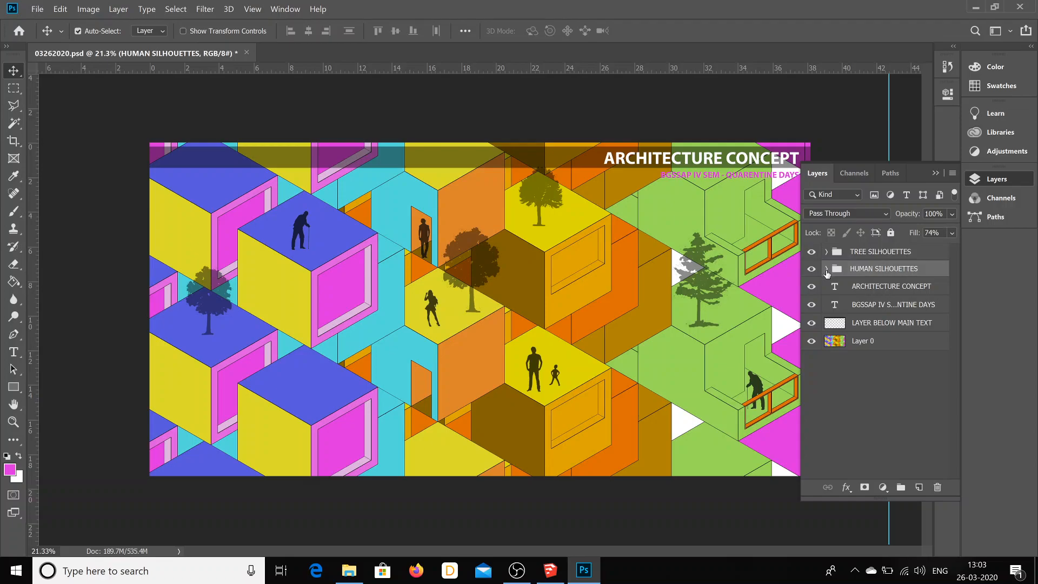
Expand the TREE SILHOUETTES group, preview the hidden GROUP OF TREES layer, hide it again and collapse the group
left_click(827, 252)
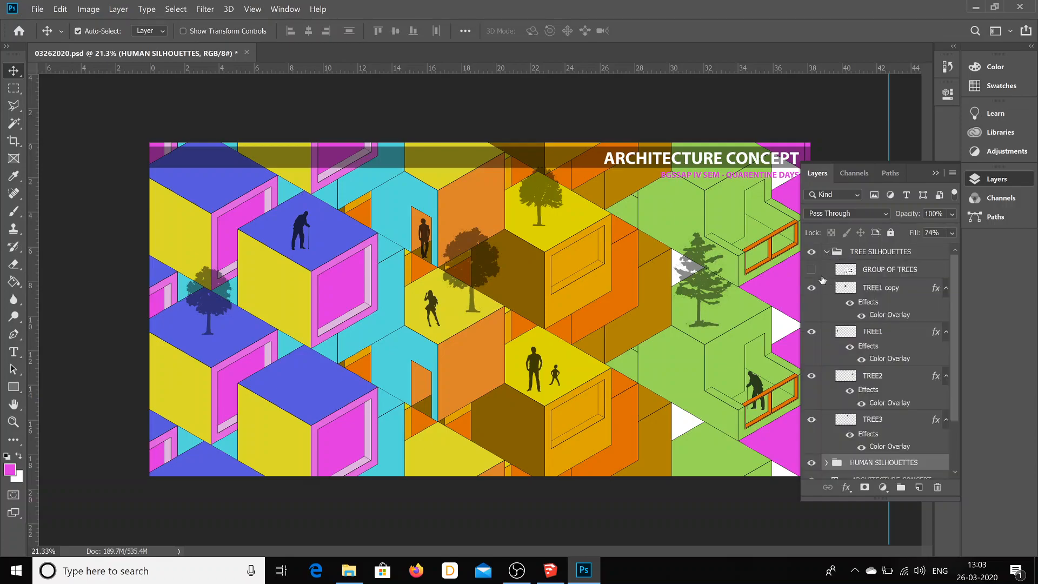
left_click(811, 270)
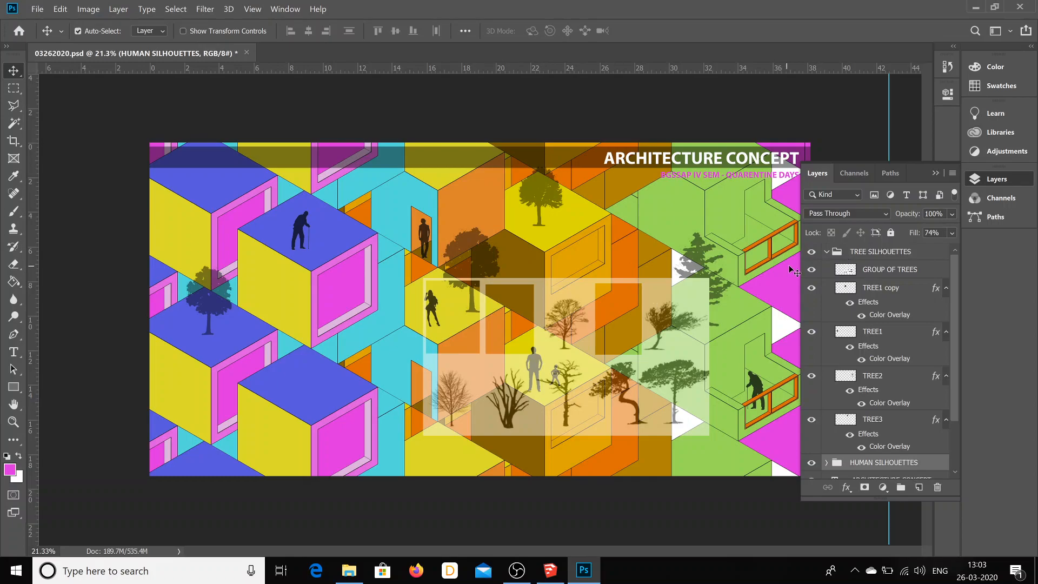
left_click(811, 270)
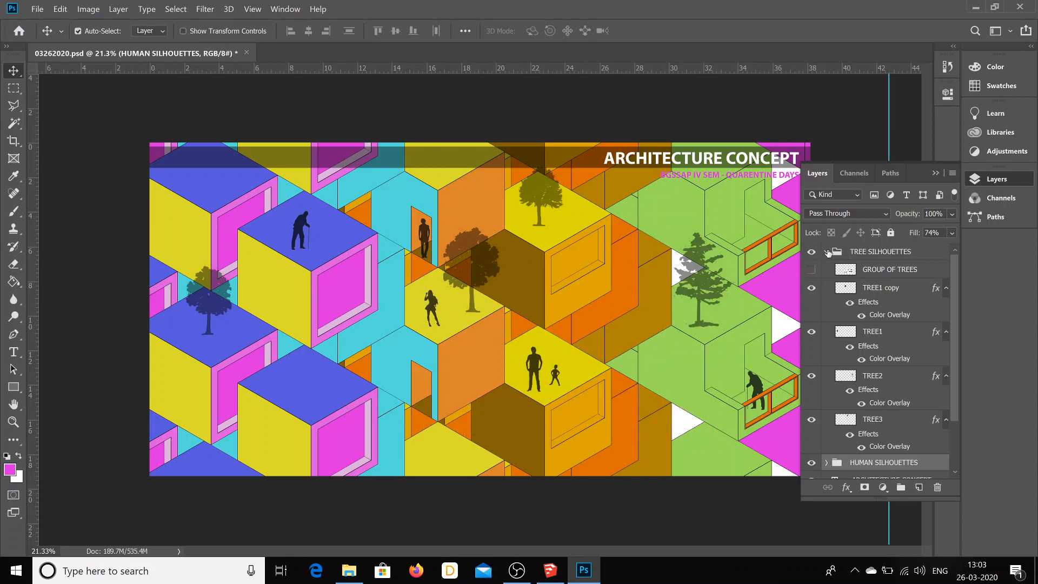
left_click(827, 252)
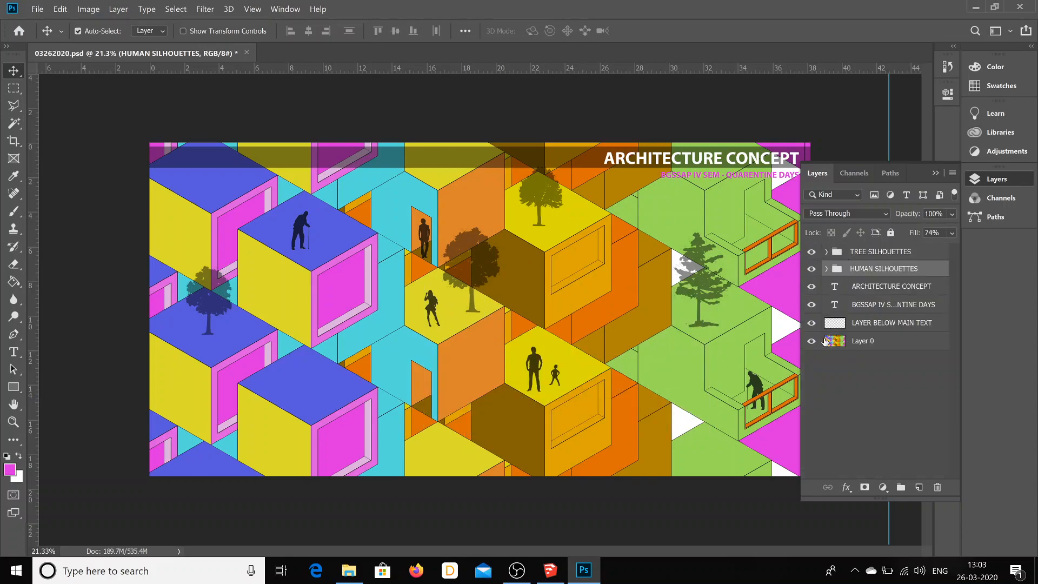
Toggle LAYER BELOW MAIN TEXT off and on to compare the title's legibility, leaving the layer visible
left_click(811, 323)
left_click(812, 323)
left_click(811, 324)
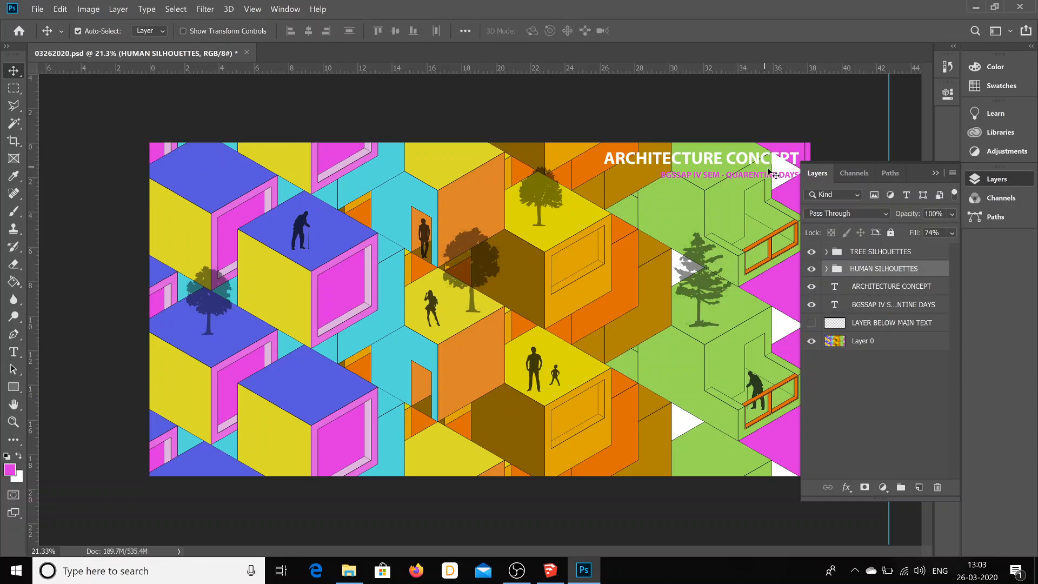
left_click(812, 323)
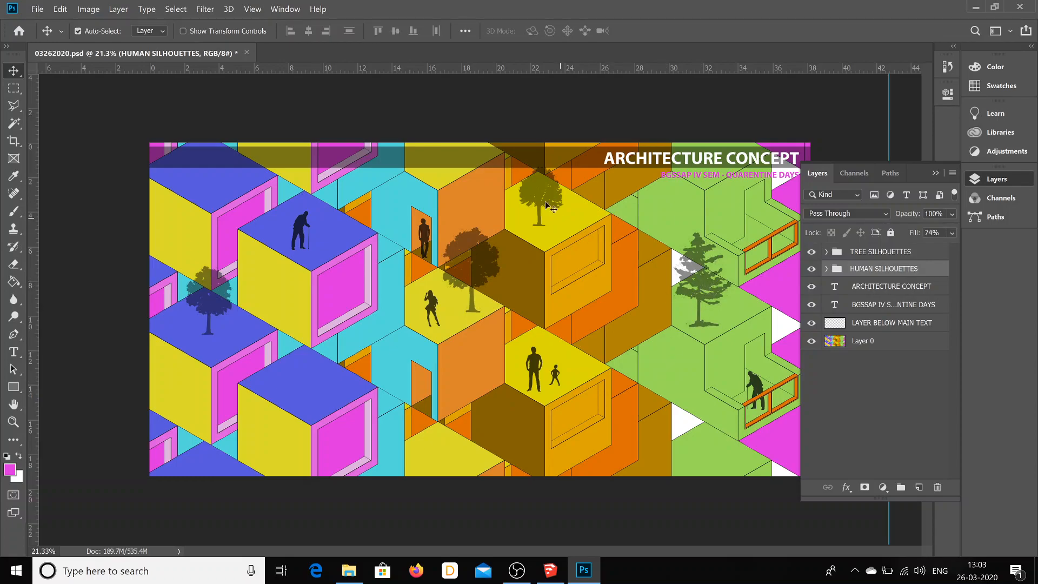
Try the TREE SILHOUETTES group at 100% and 71% opacity, and set it to 32%
left_click(864, 253)
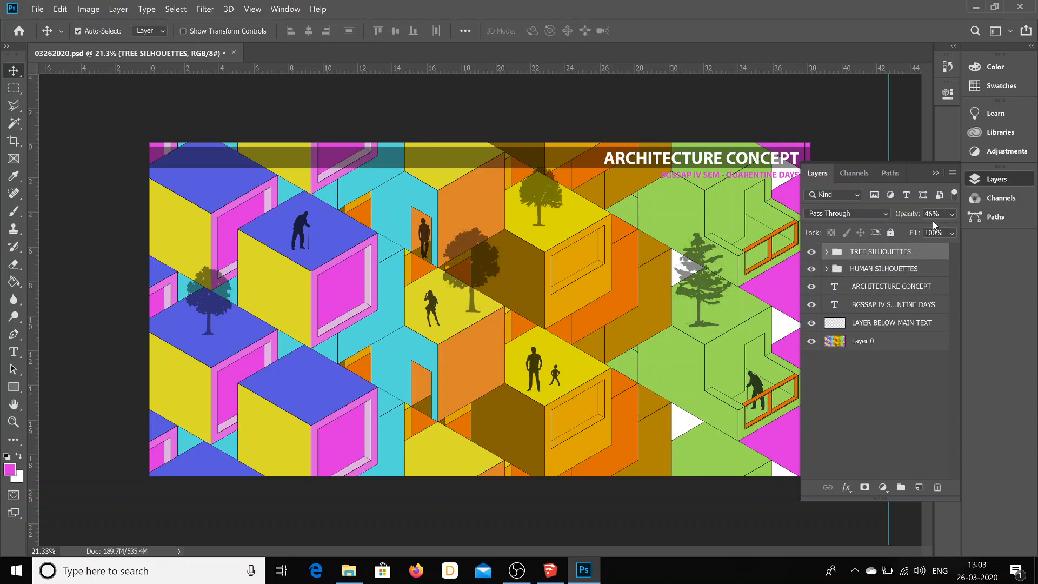
left_click(907, 215)
left_click(953, 214)
left_click(950, 229)
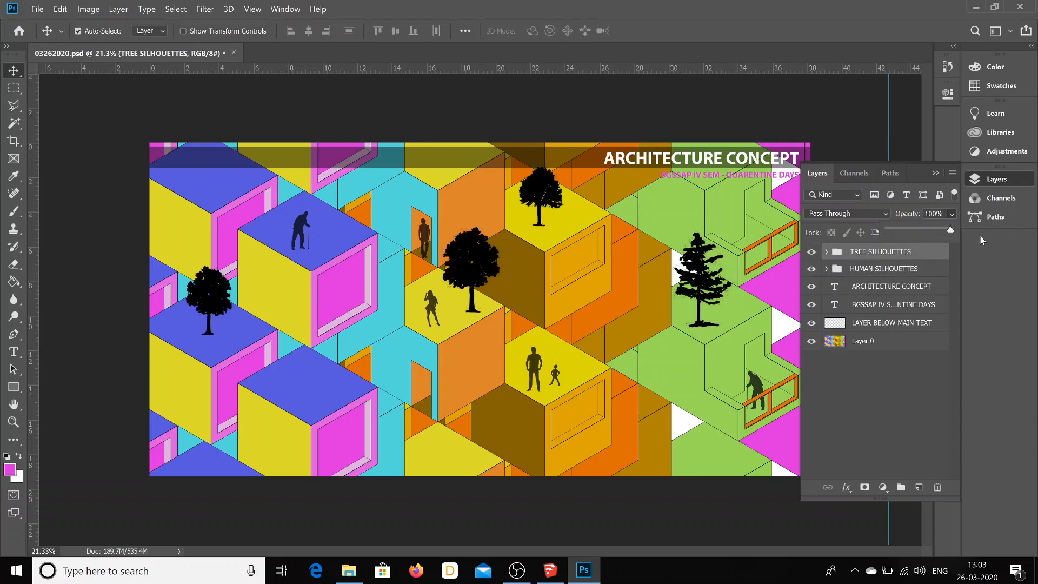
left_click(933, 228)
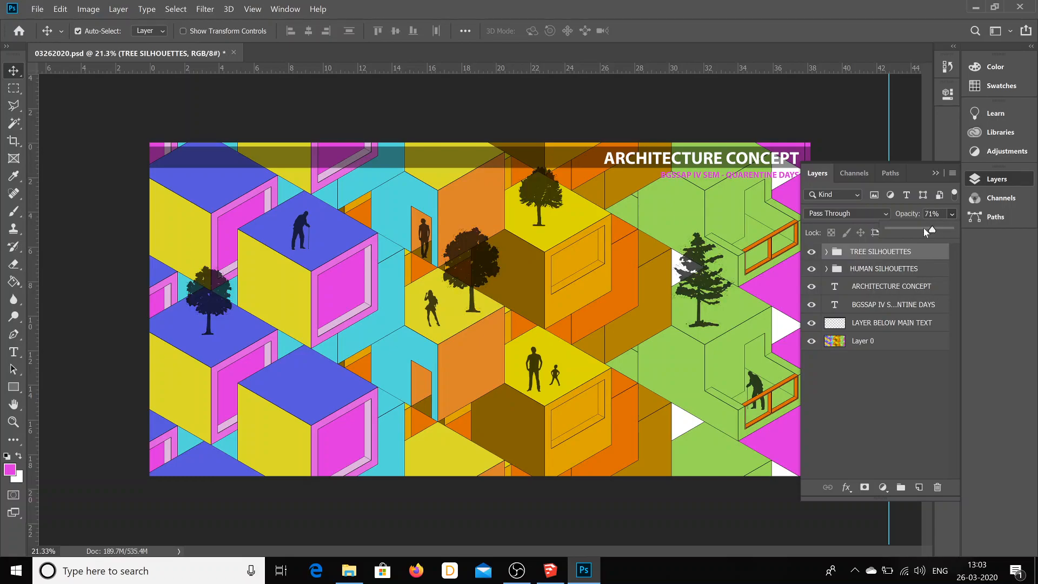
left_click_drag(921, 230, 905, 231)
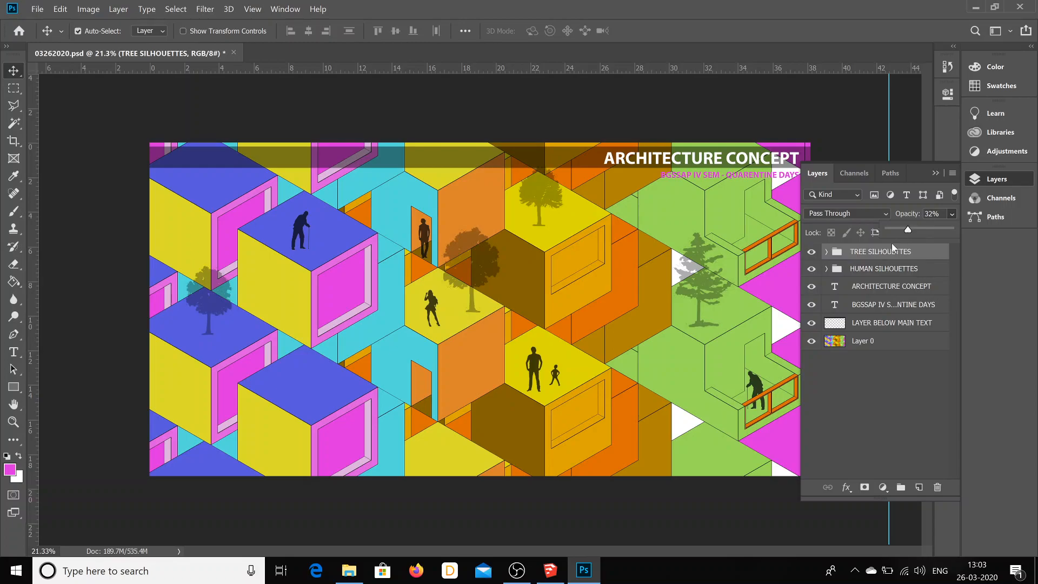
Set the HUMAN SILHOUETTES group's opacity to 100% and collapse the layer list to reveal the full poster
left_click(847, 271)
left_click(956, 210)
left_click_drag(910, 236, 992, 232)
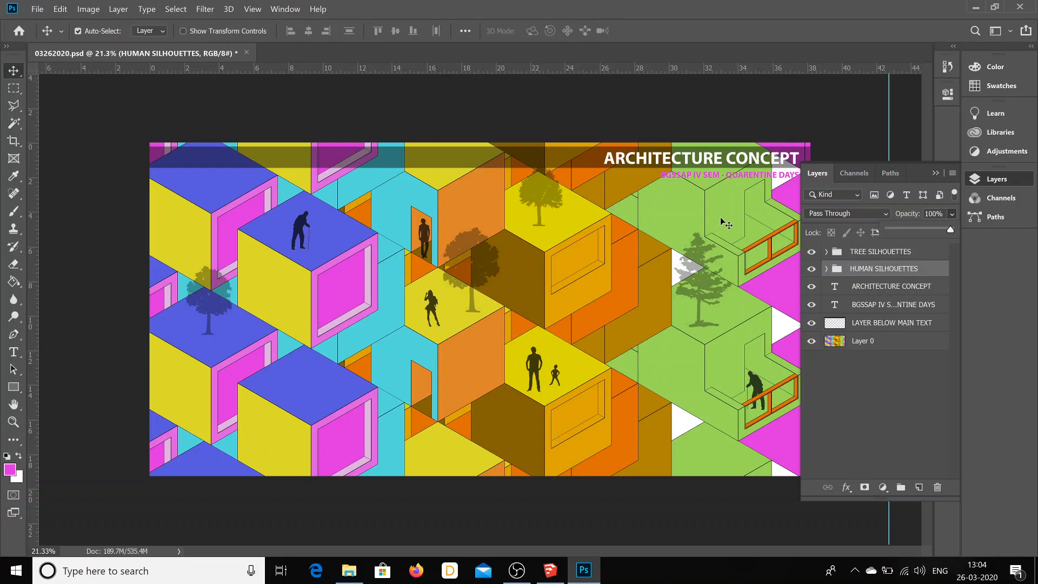
left_click(937, 173)
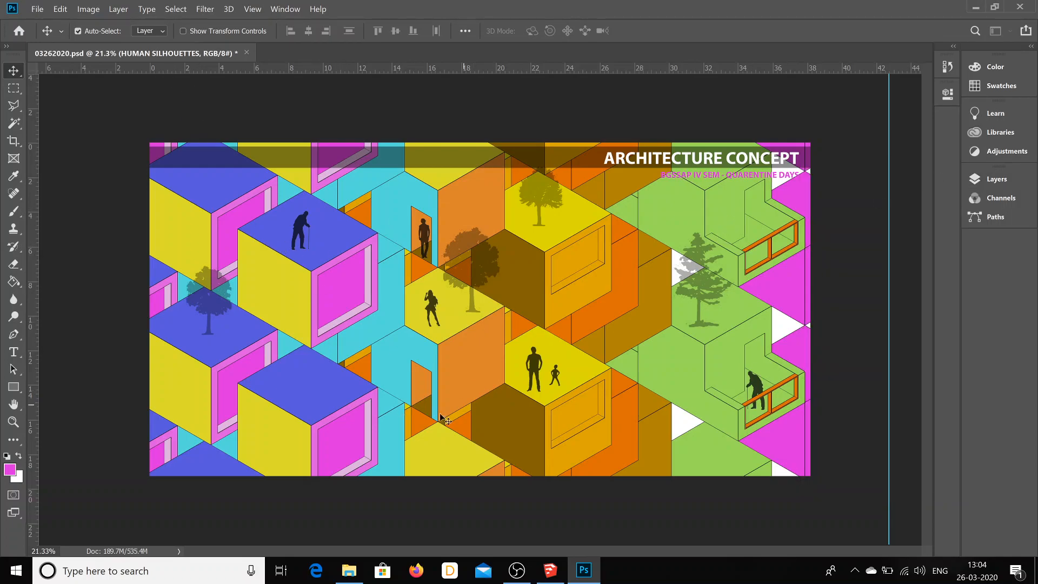
left_click_drag(890, 383, 1021, 383)
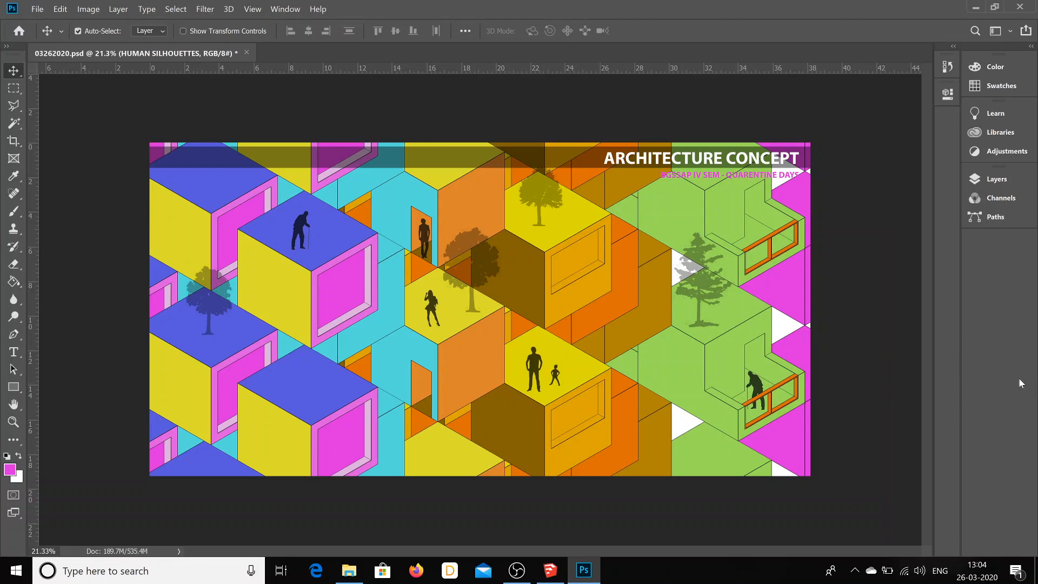
Open 03262020 B.psd from the file browser in Photoshop and fit the whole line-drawing poster in view
left_click(551, 573)
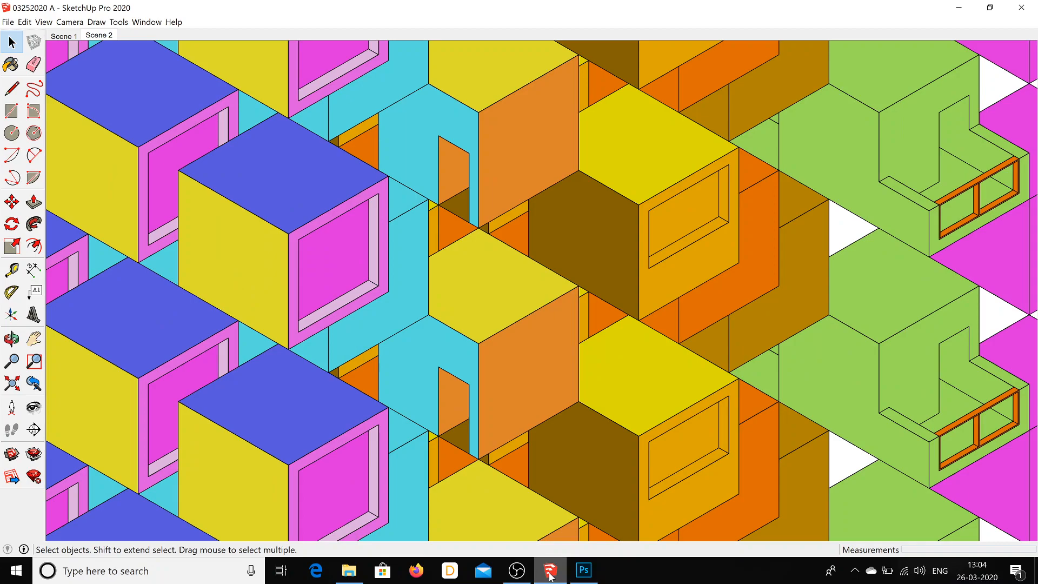
left_click(349, 572)
double_click(227, 98)
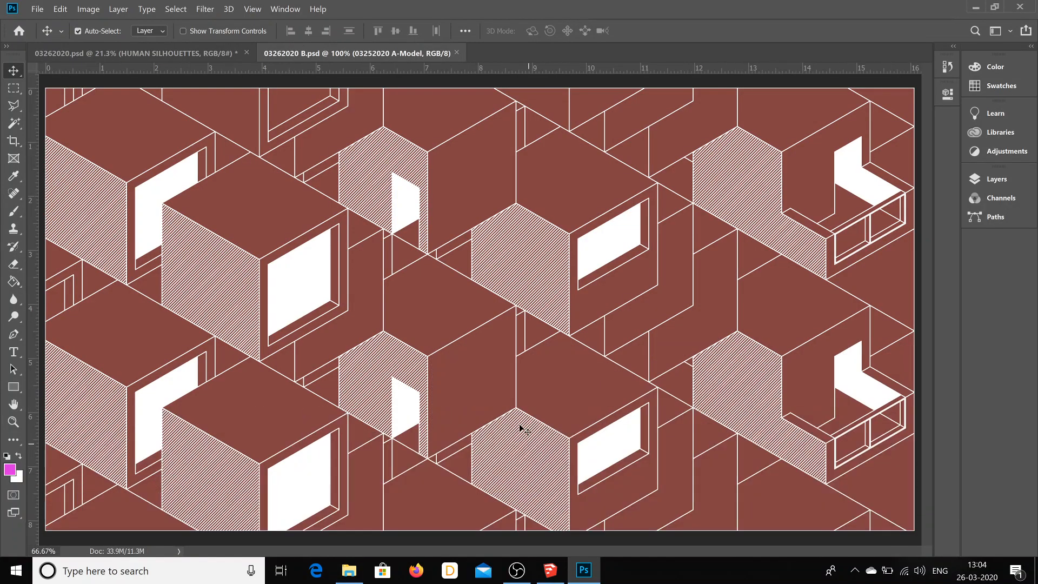
scroll(444, 352, "down", 1, "alt")
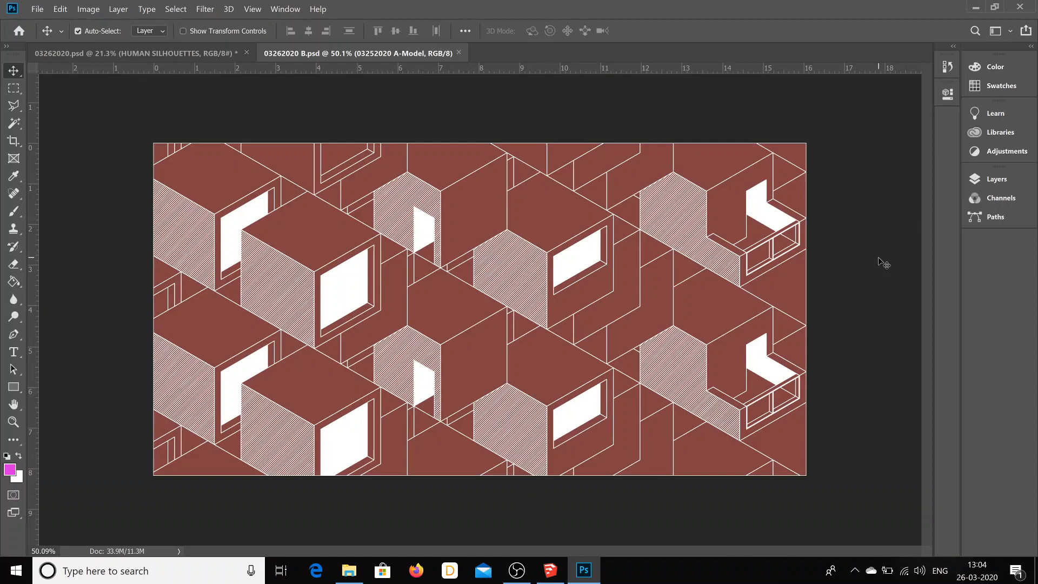
Show the layers of 03262020 B.psd, select Layer 1, toggle its visibility off and back on, and collapse the layer list
key("F7")
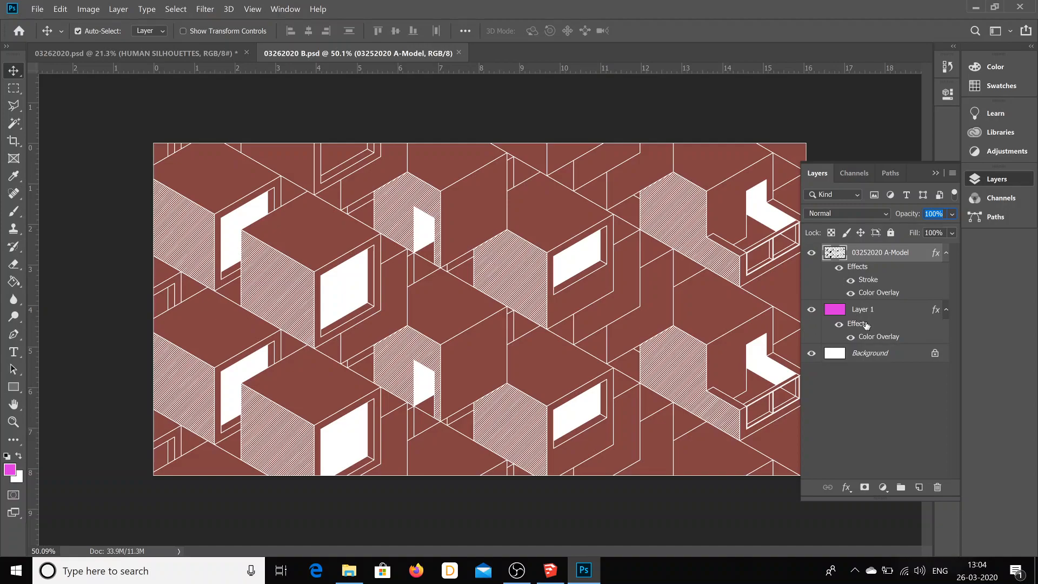
left_click(866, 322)
double_click(871, 337)
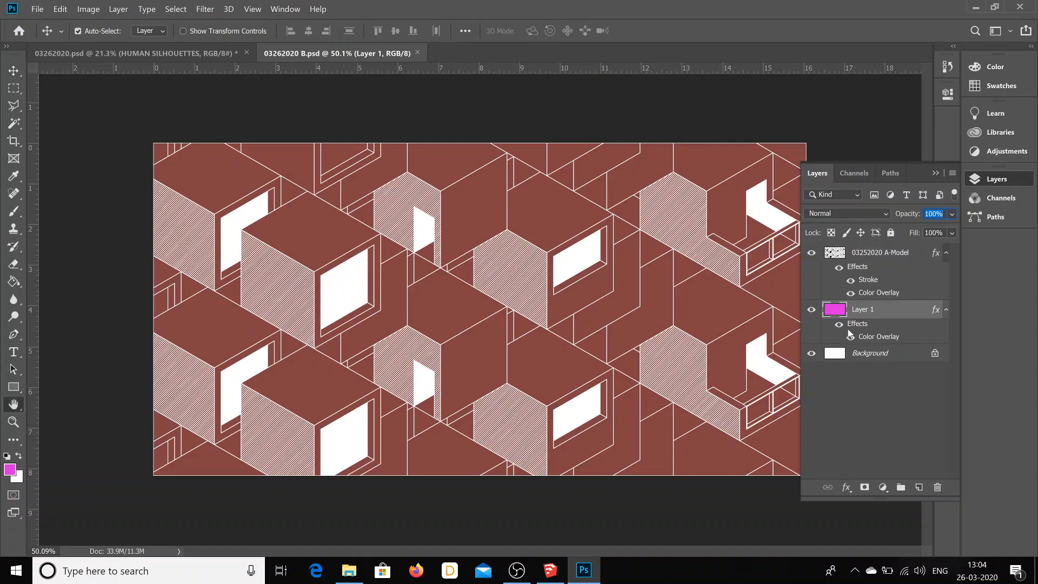
left_click(863, 279)
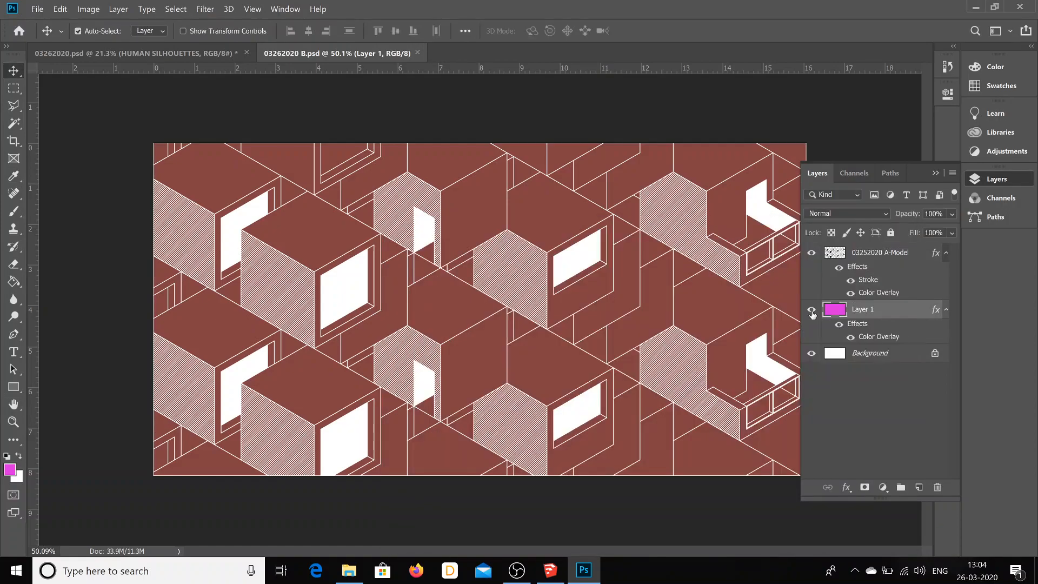
left_click(811, 311)
left_click(812, 310)
left_click(936, 173)
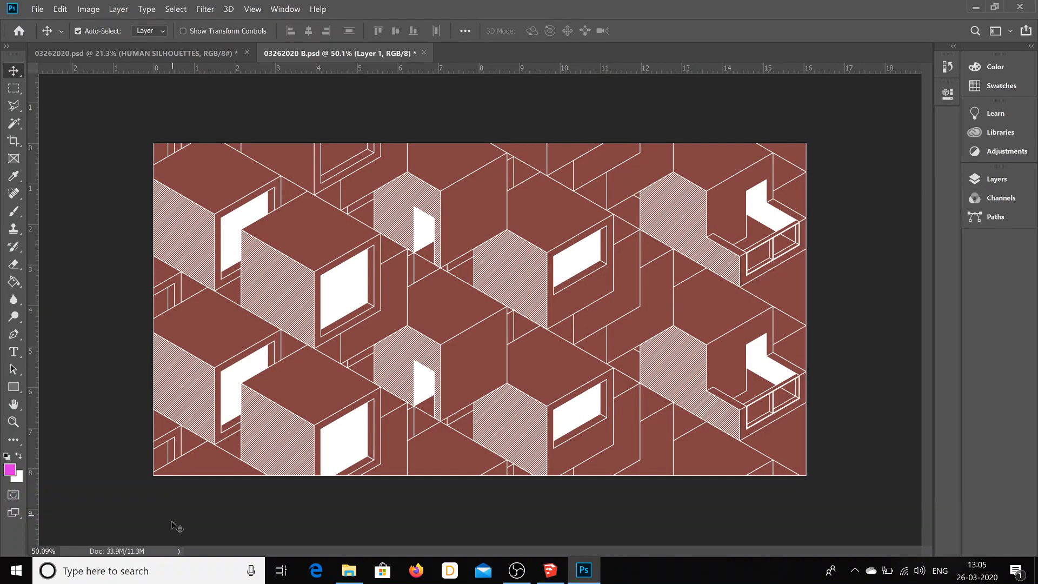
Switch to SketchUp, start a 2D graphic export, and browse to DWG FIE FOR EDITING under Video Logs, Computer Applications on drive E
left_click(349, 571)
left_click(550, 570)
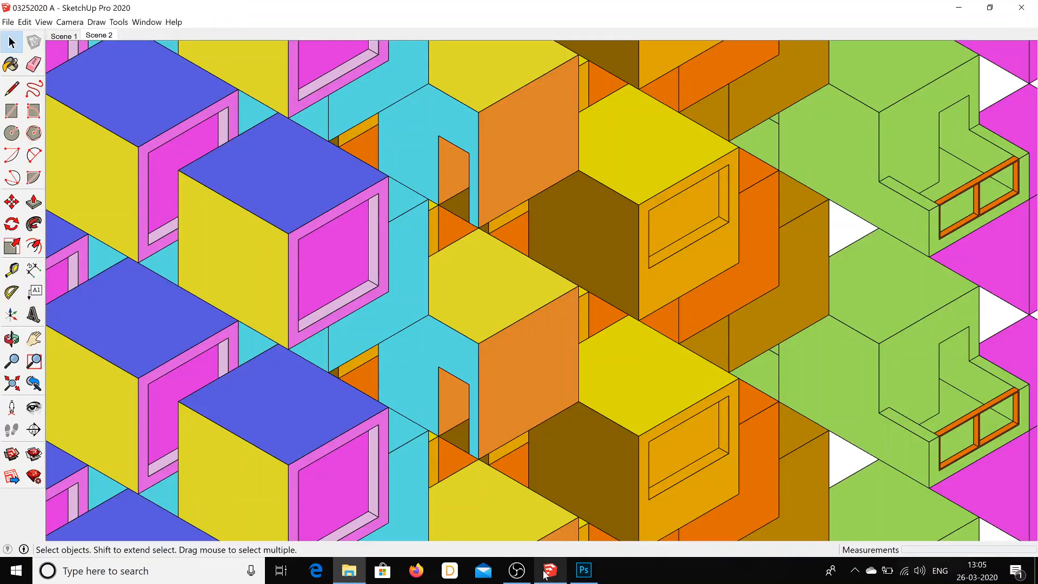
left_click(8, 22)
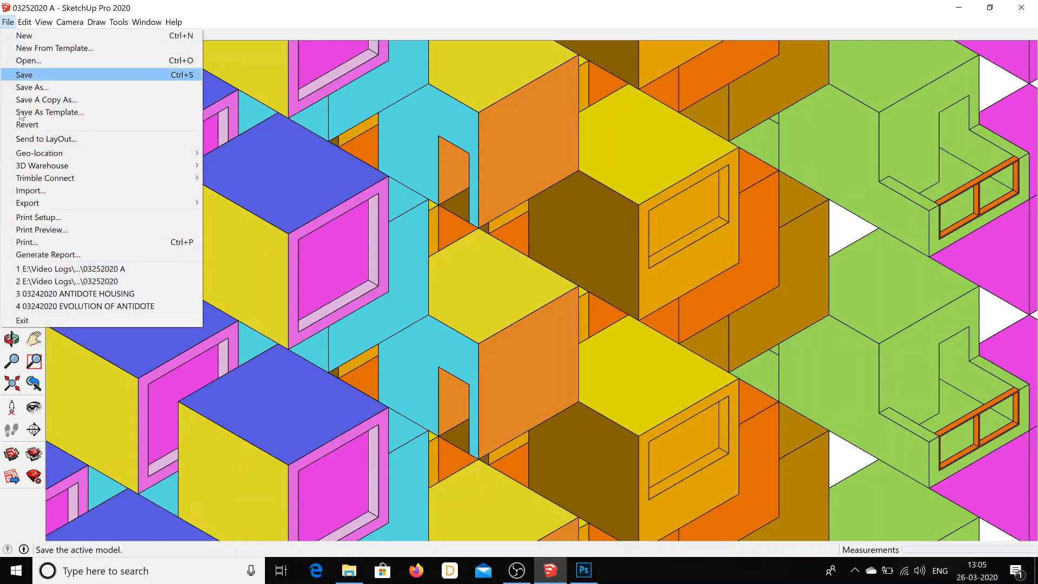
mouse_move(73, 203)
left_click(245, 216)
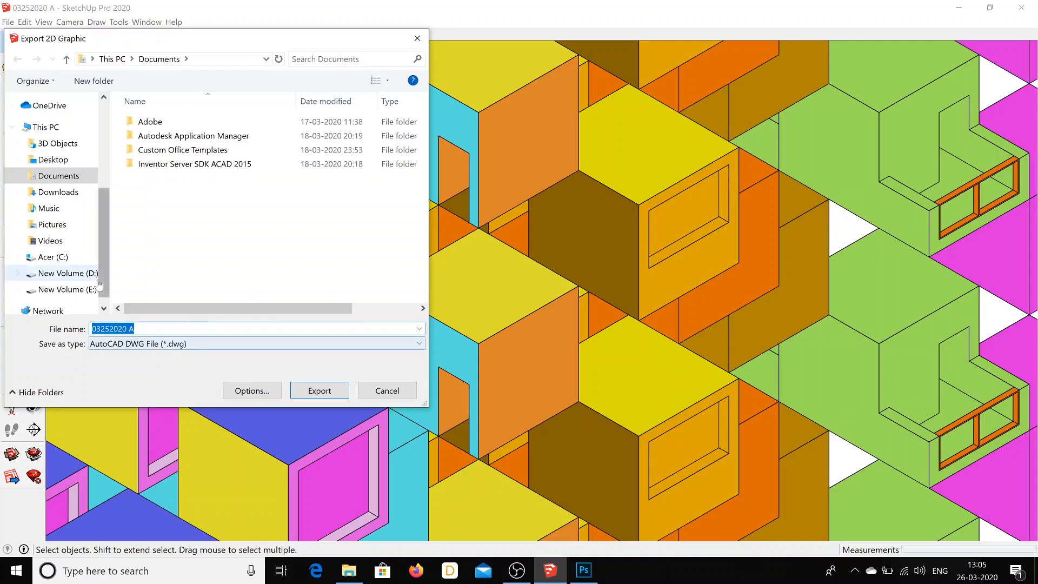
left_click(67, 290)
left_click(168, 138)
double_click(167, 139)
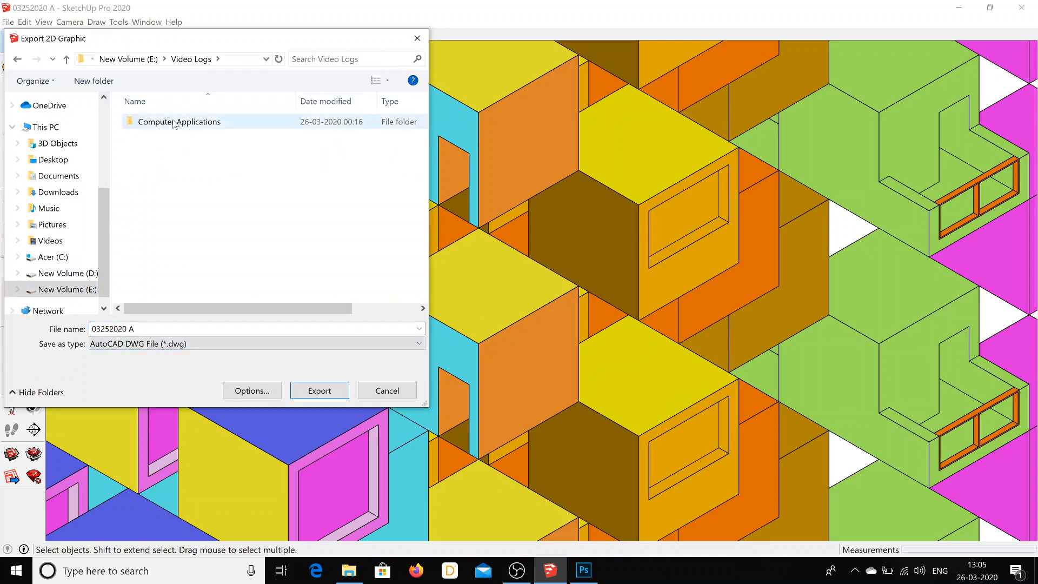
double_click(165, 121)
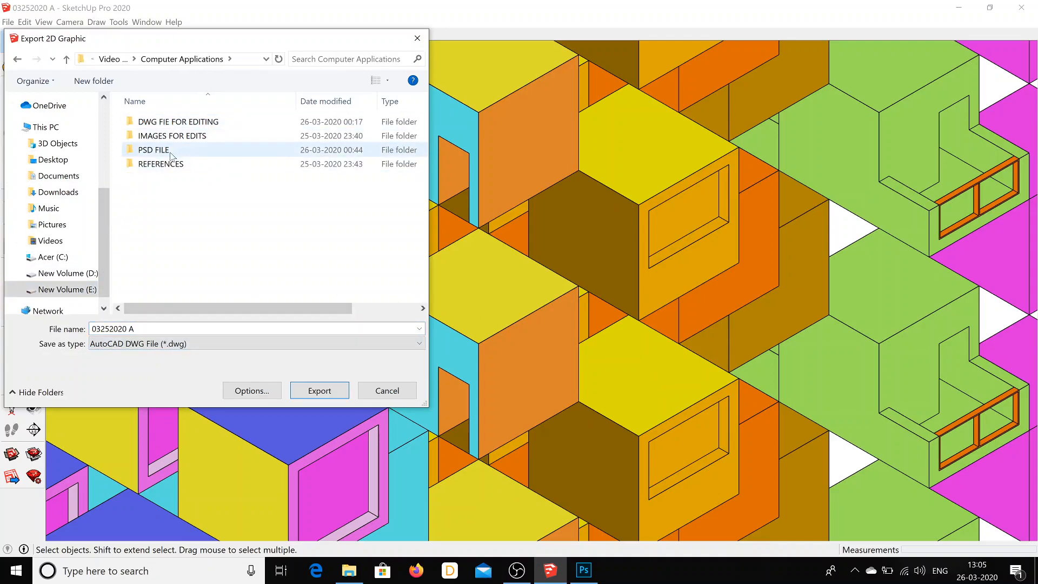
double_click(163, 122)
Open the existing 03252020 A DWG file in AutoCAD from the export dialog and close the dialog
left_click(164, 140)
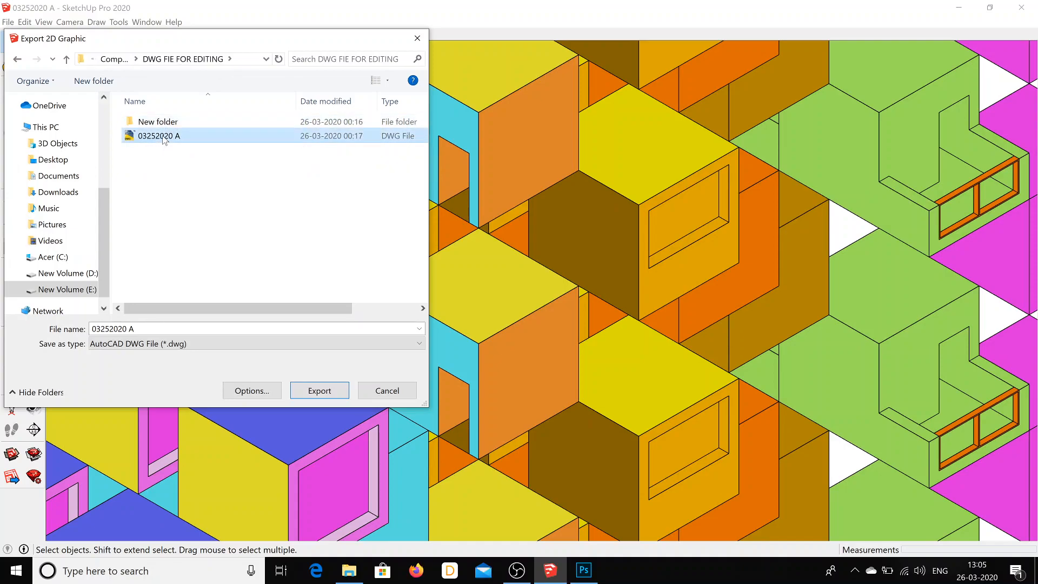
right_click(163, 136)
left_click(209, 166)
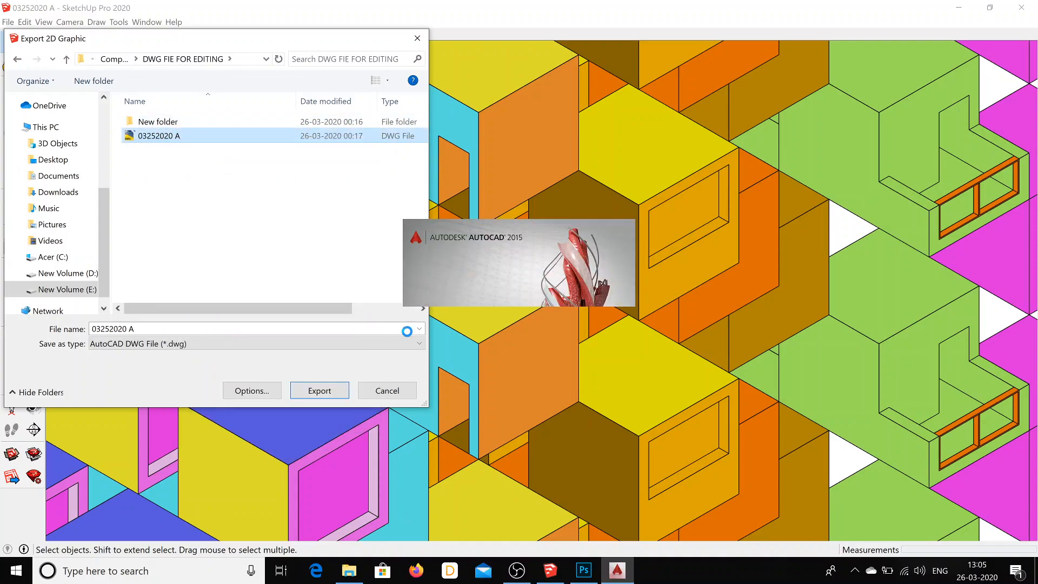
left_click(318, 393)
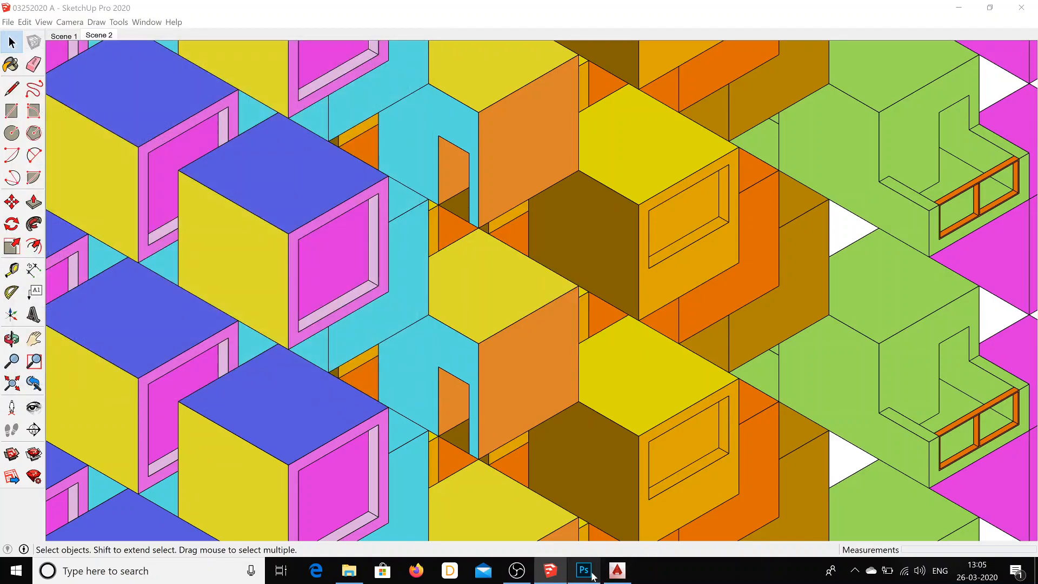
mouse_move(592, 577)
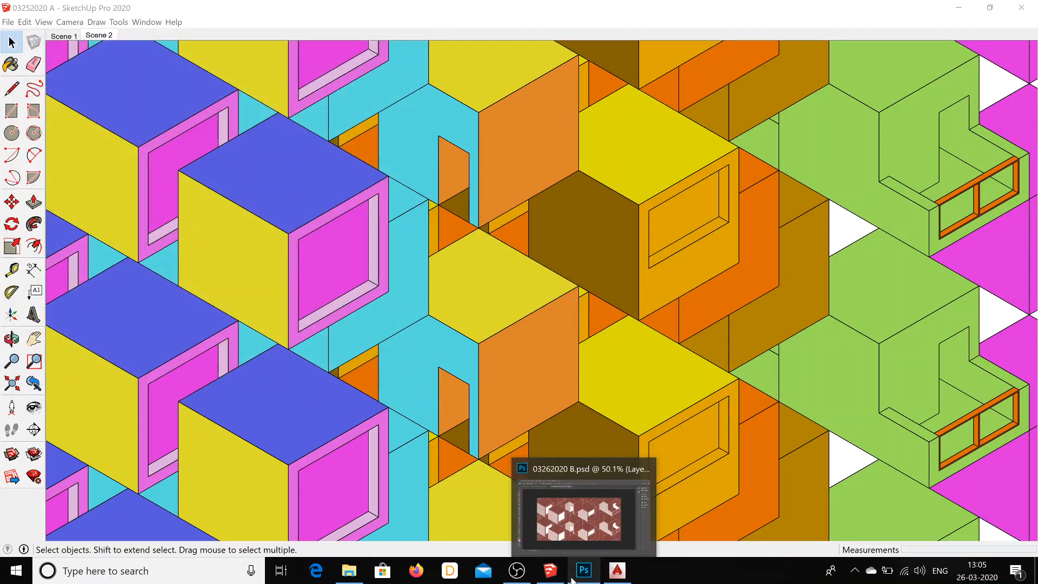
left_click(517, 574)
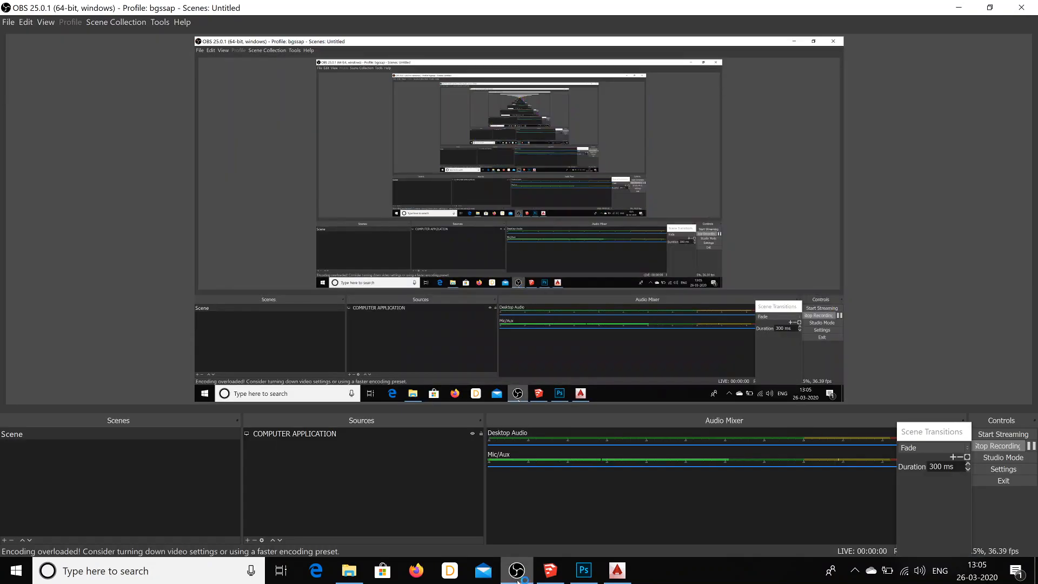
left_click(518, 580)
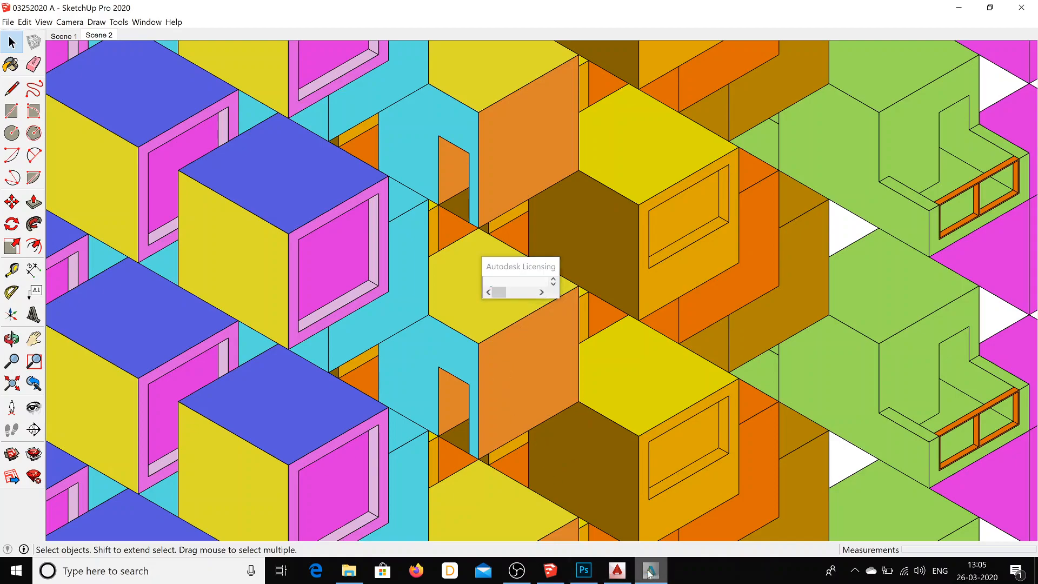
Enlarge and reposition the Autodesk Licensing window to read its whole content
left_click_drag(559, 298, 755, 489)
left_click_drag(605, 276, 567, 158)
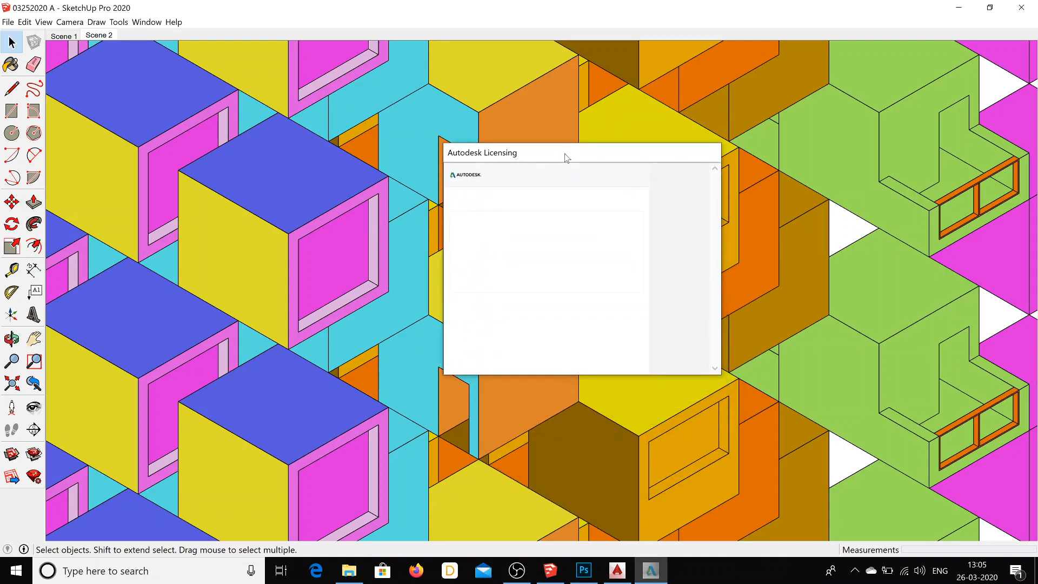
left_click_drag(442, 373, 264, 465)
left_click_drag(424, 377, 426, 466)
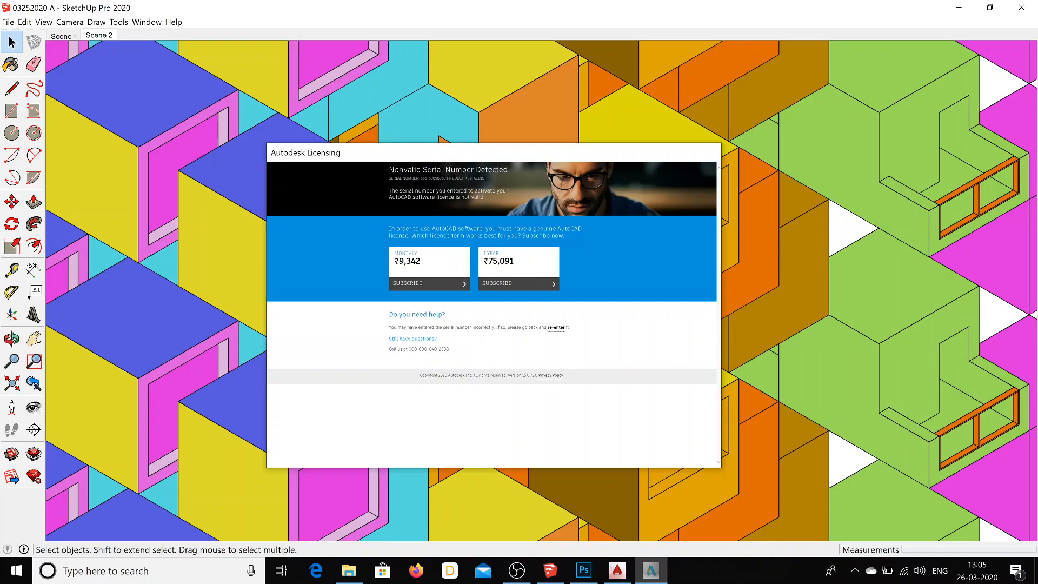
Return to the Autodesk activation prompt and turn on airplane mode from the network settings
left_click(641, 569)
left_click(619, 571)
left_click(904, 571)
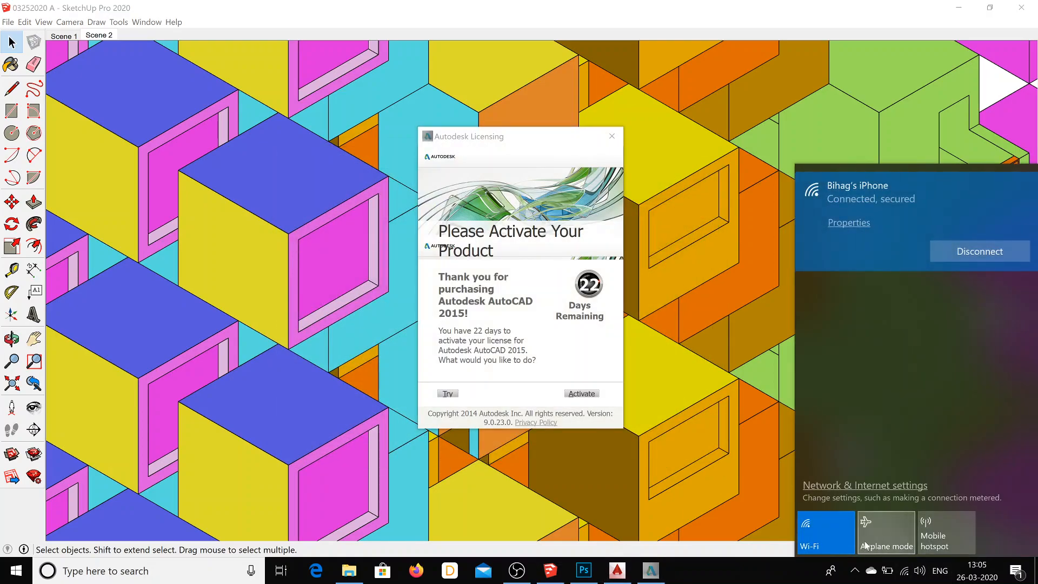
left_click(868, 545)
left_click(708, 488)
Continue with the AutoCAD 2015 trial and proceed with opening the foreign DWG file 03252020 A
left_click(652, 572)
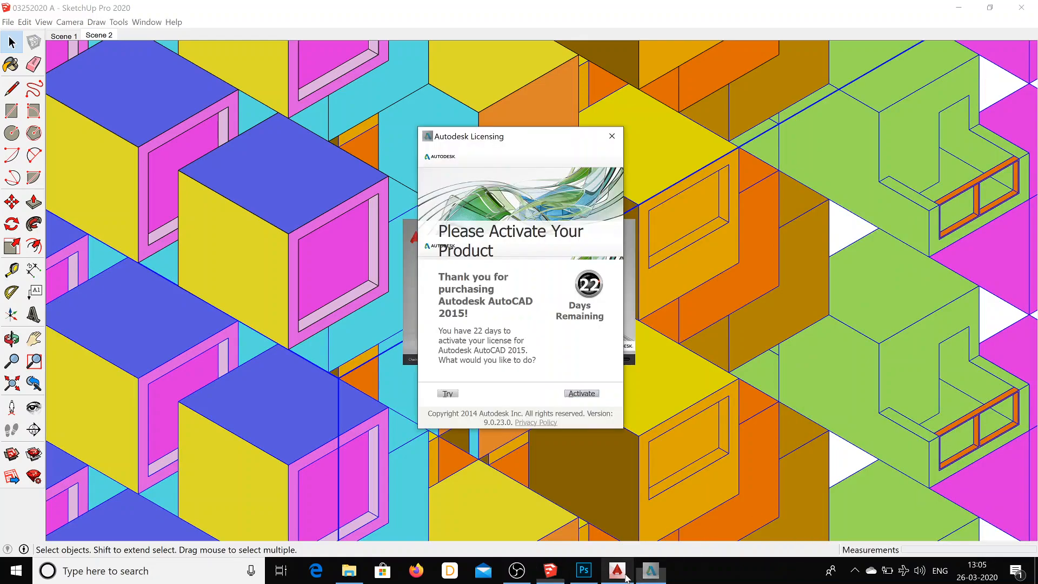
left_click(447, 394)
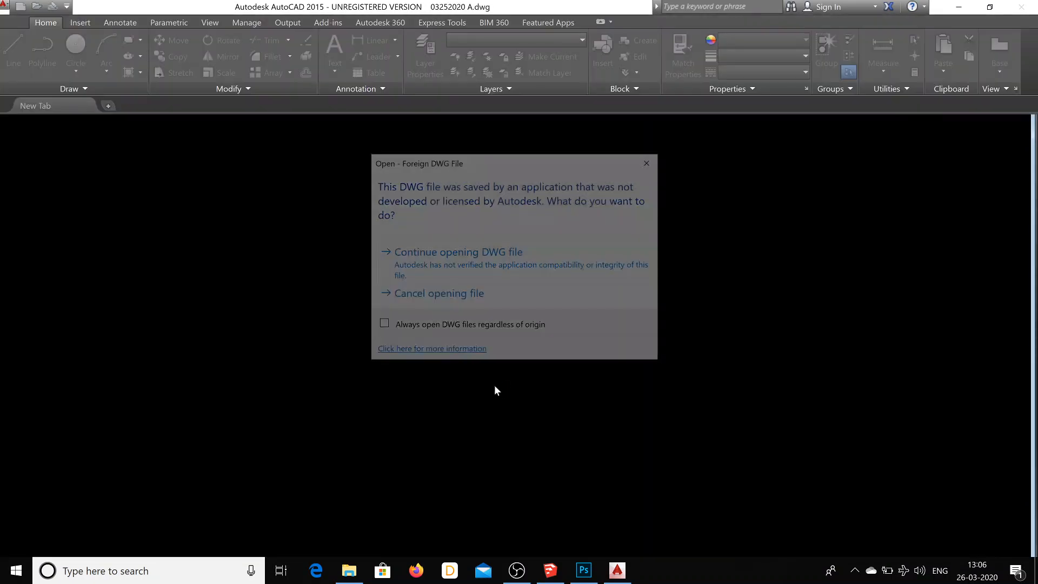
left_click(503, 279)
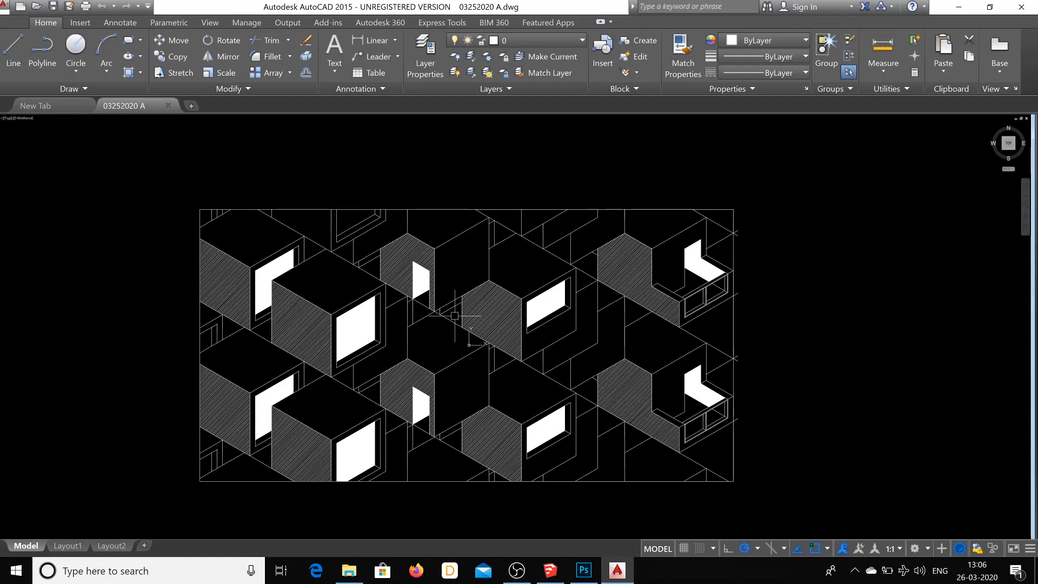
Delete the ANSI31 diagonal-line hatch from the cube faces, leaving the Move command unused
left_click(230, 419)
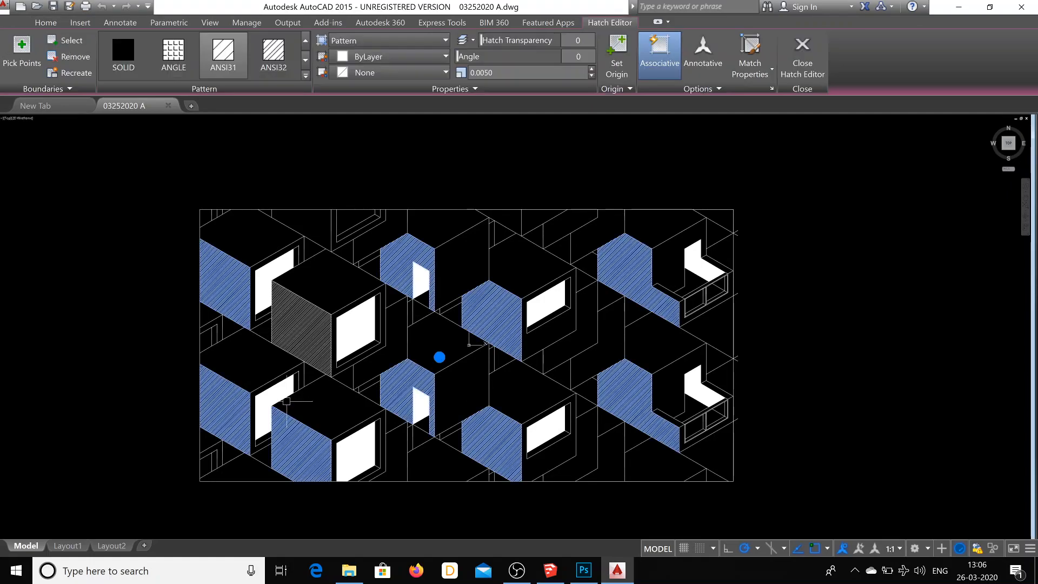
left_click(265, 402)
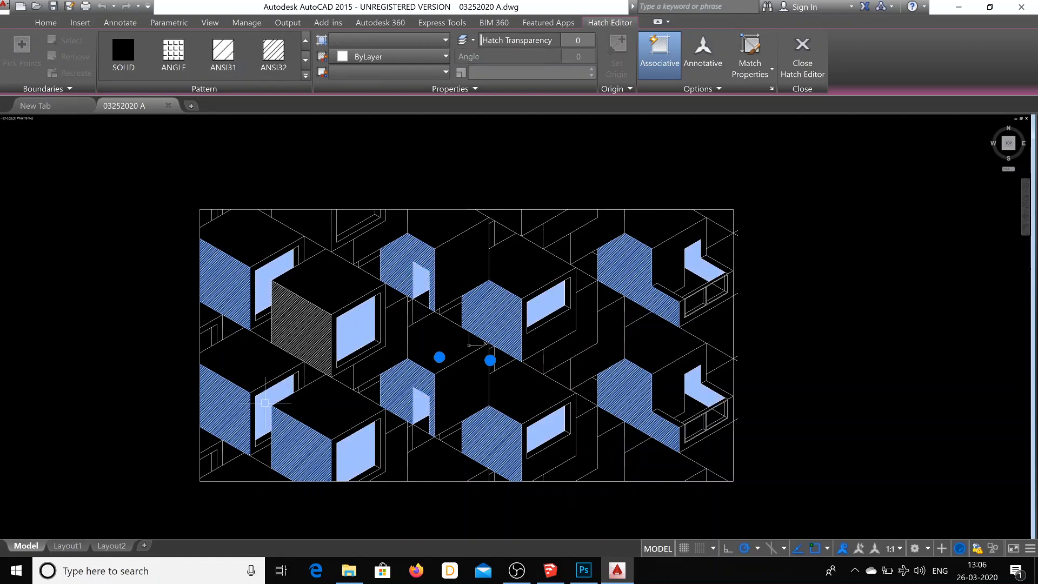
type("m")
key("Return")
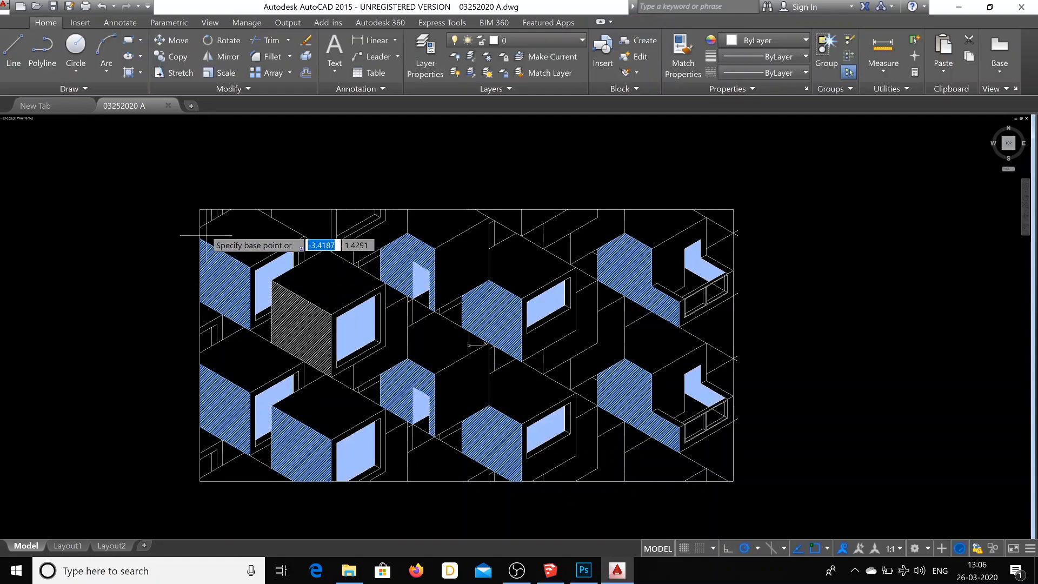
left_click(230, 379)
key("Delete")
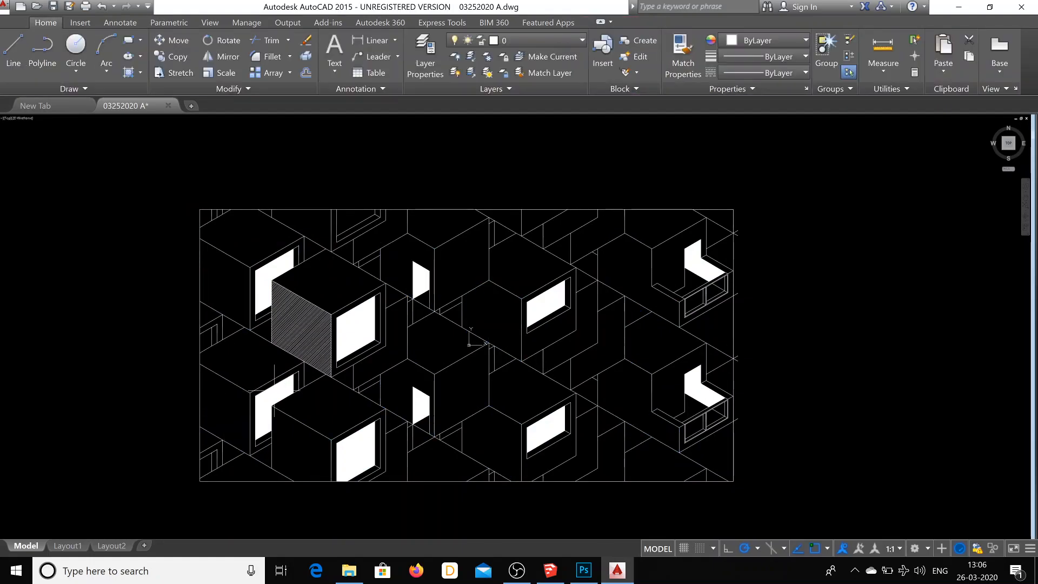
Delete the solid hatch from the openings and the separate line hatch on the remaining cube face
left_click(273, 395)
key("Delete")
left_click(319, 335)
key("Delete")
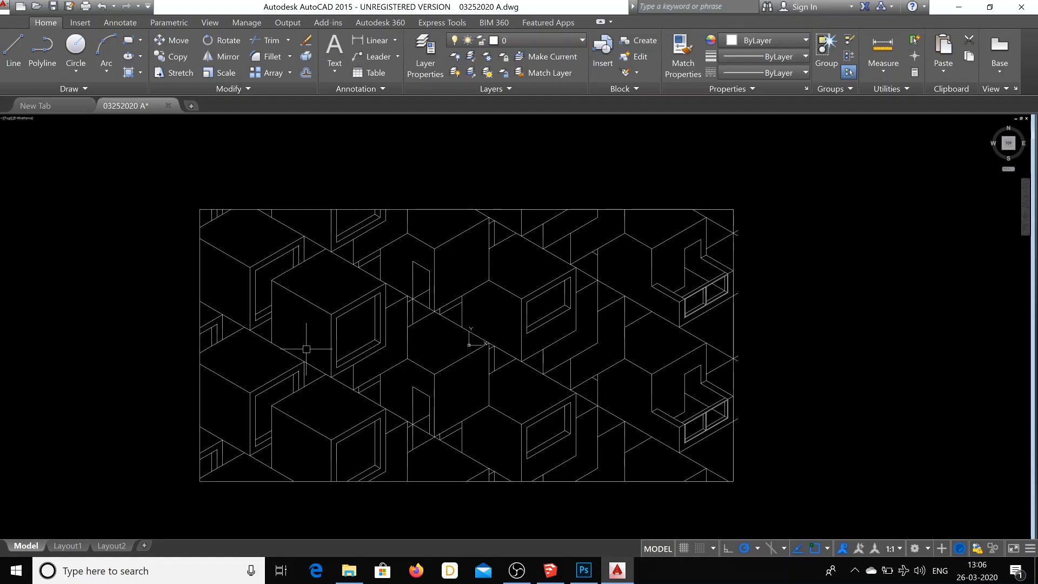
Undo the three hatch deletions
key("ctrl+z")
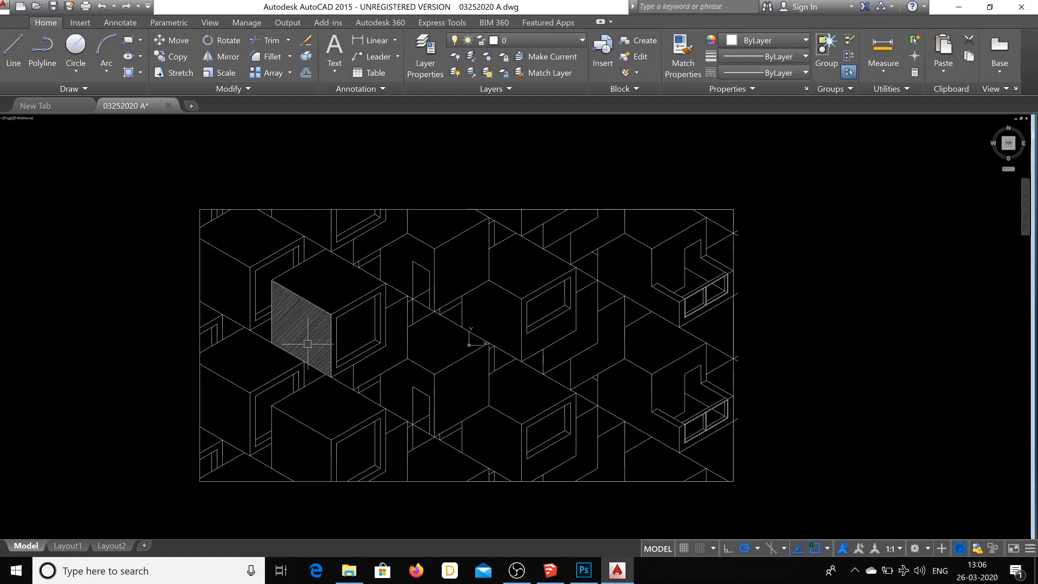
key("ctrl+z")
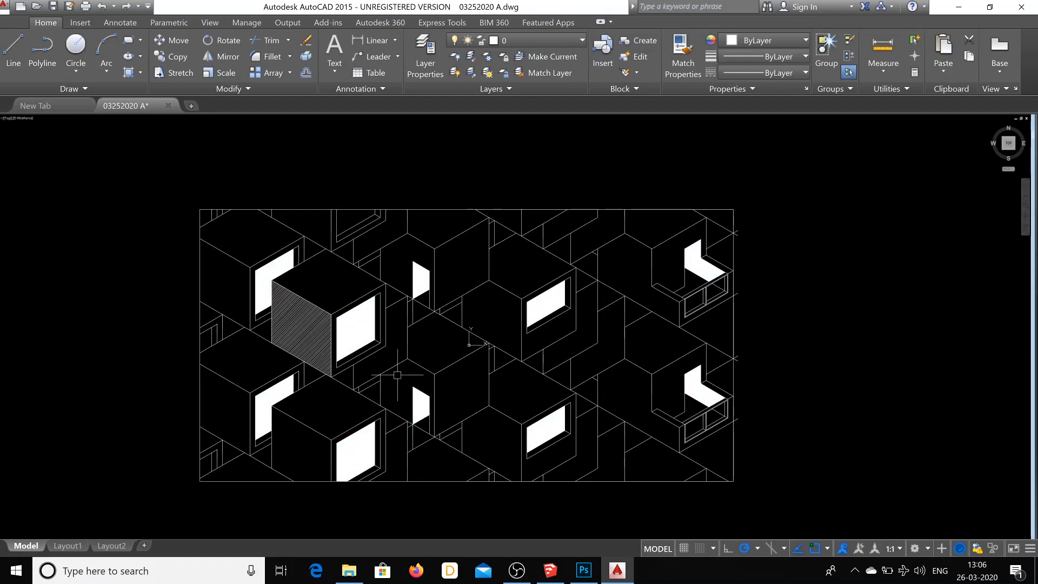
key("ctrl+z")
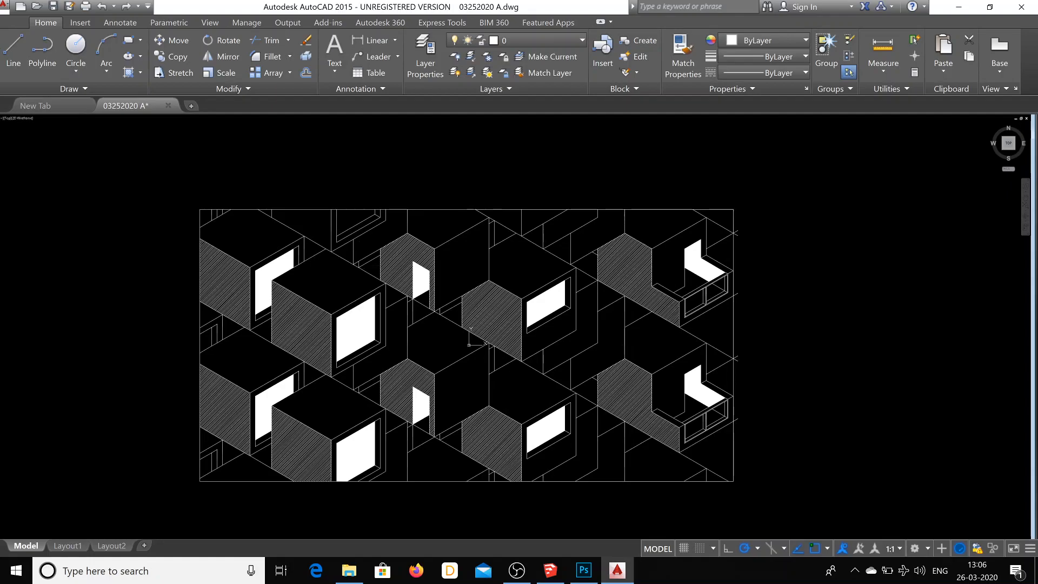
Load the previous plot settings, window the plot area around the drawing's frame, and cancel the plot
key("ctrl+p")
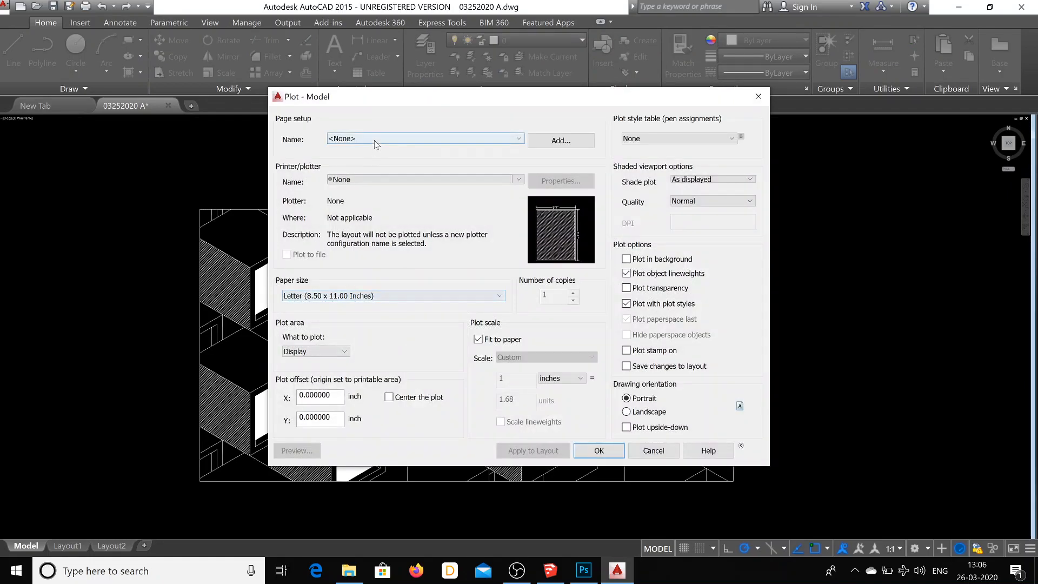
left_click(377, 144)
left_click(375, 156)
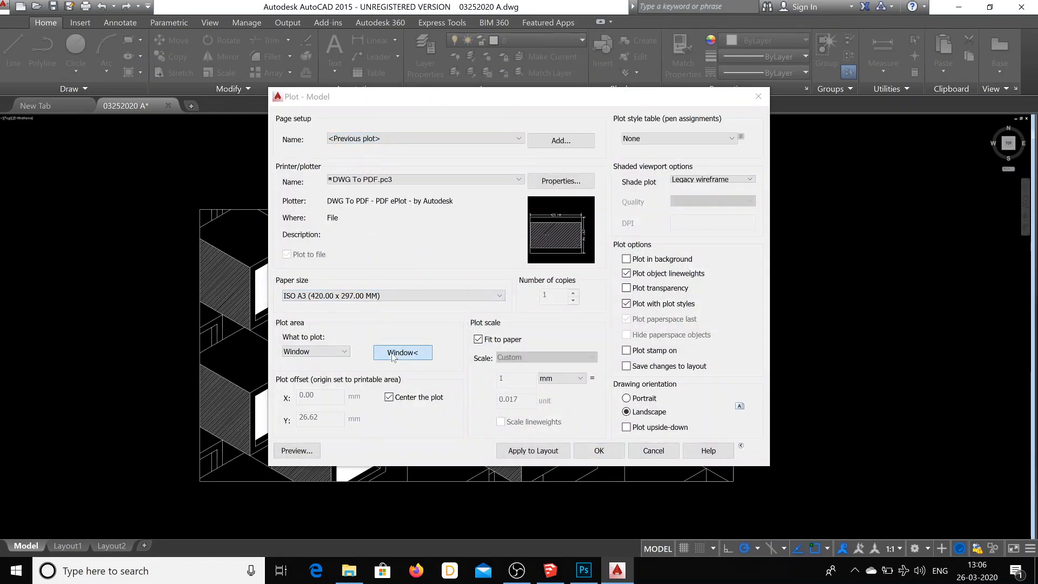
left_click(402, 353)
left_click(200, 210)
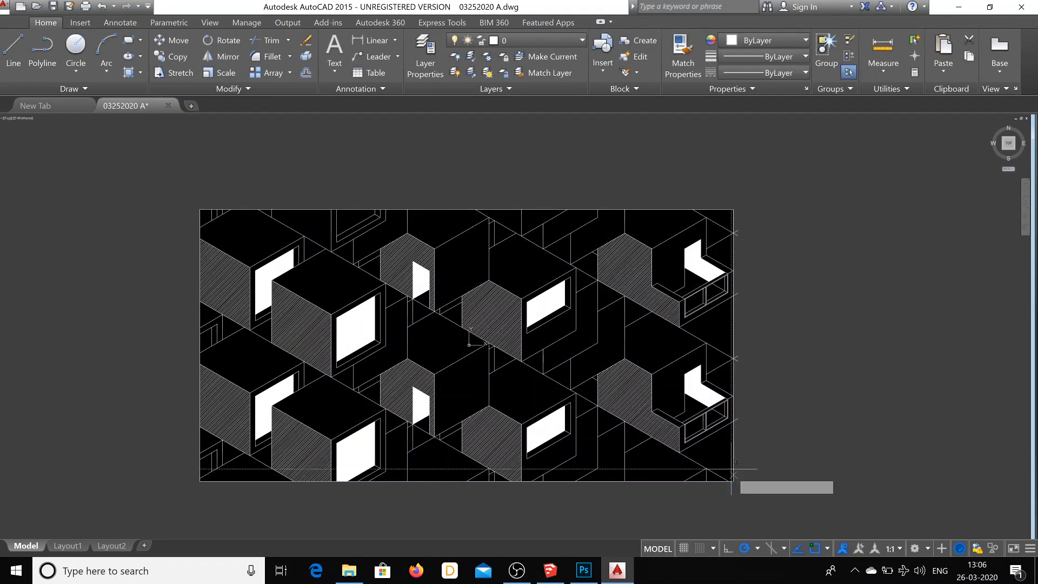
left_click(734, 481)
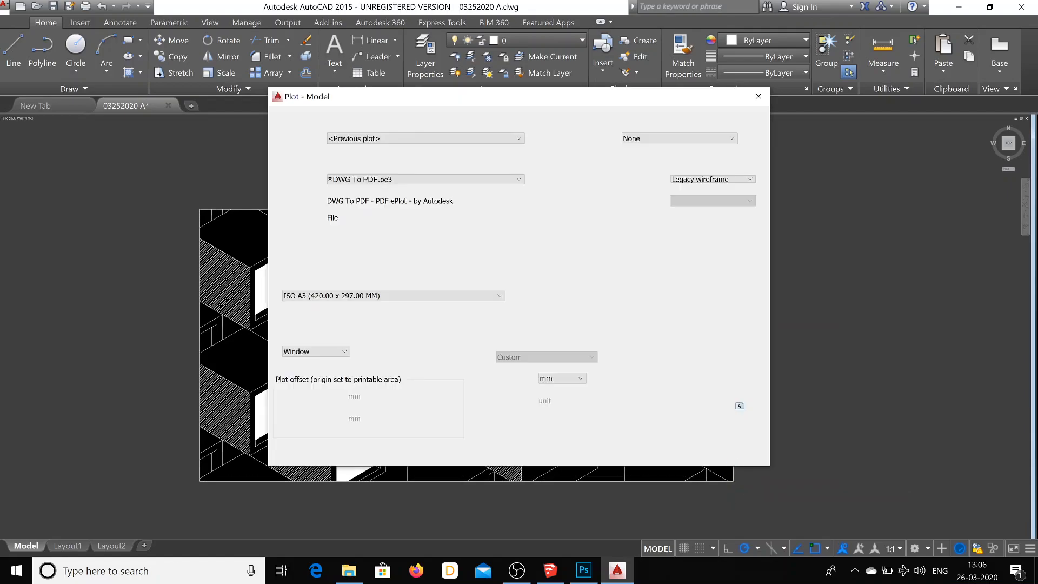
key("Escape")
Delete the rectangular frame around the cube drawing and undo the deletion
left_click(734, 454)
key("Delete")
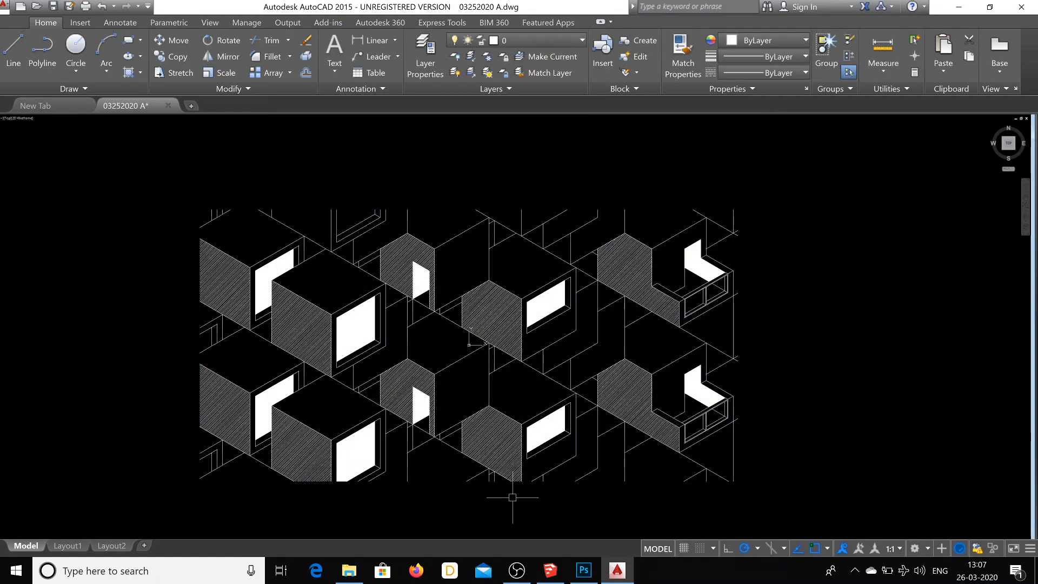
key("ctrl+z")
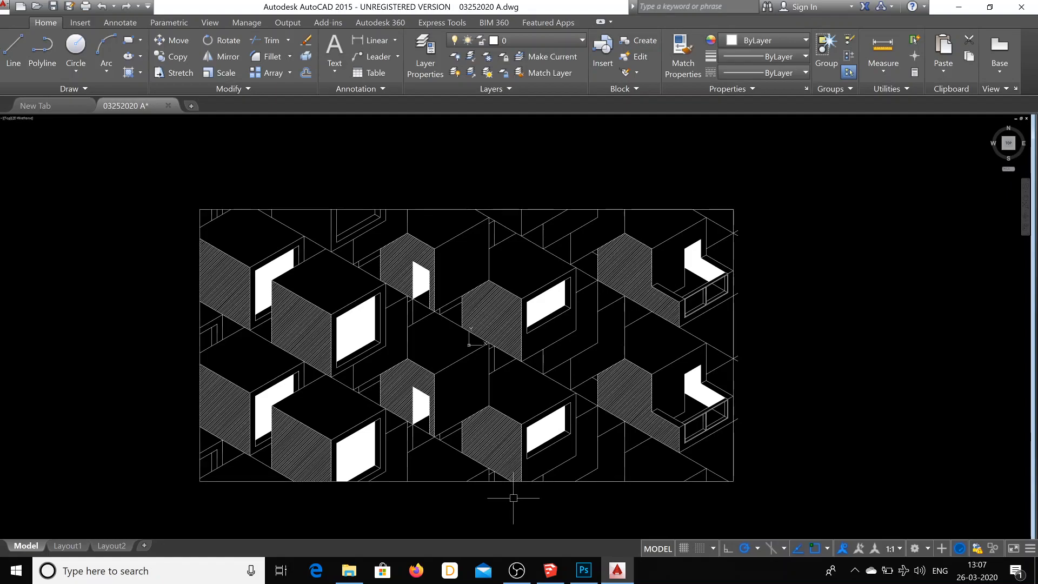
Preview a PDF plot using the previous plot settings, with the plot window set to opposite corners of the drawing's frame
key("ctrl+p")
left_click(392, 140)
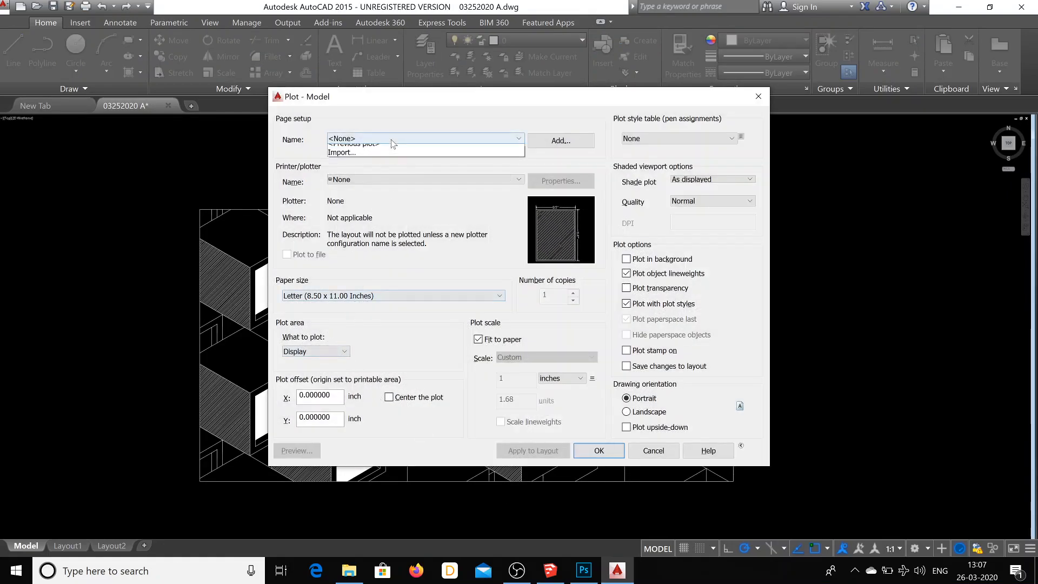
left_click(373, 155)
left_click(403, 353)
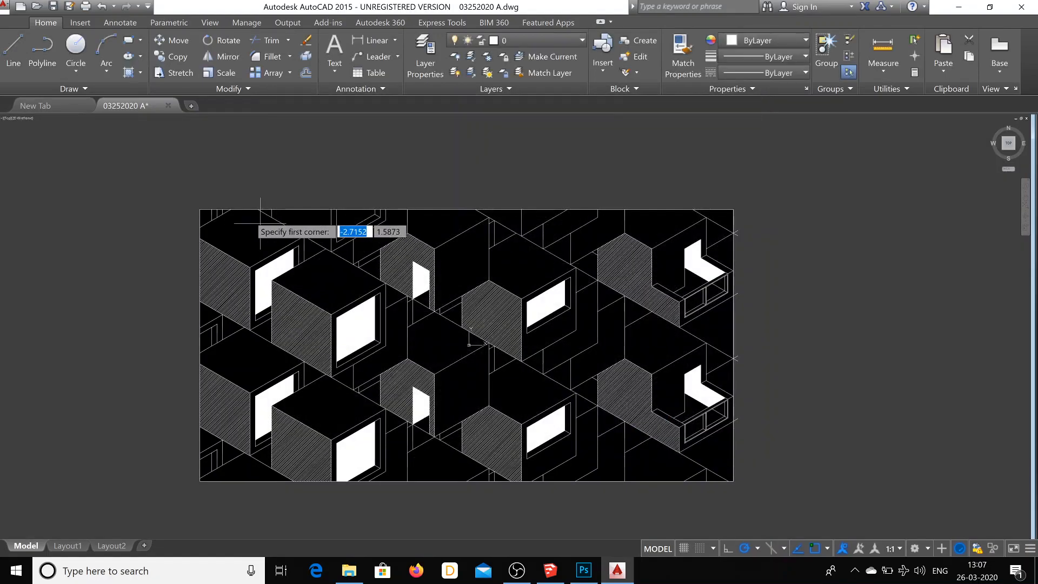
left_click(200, 210)
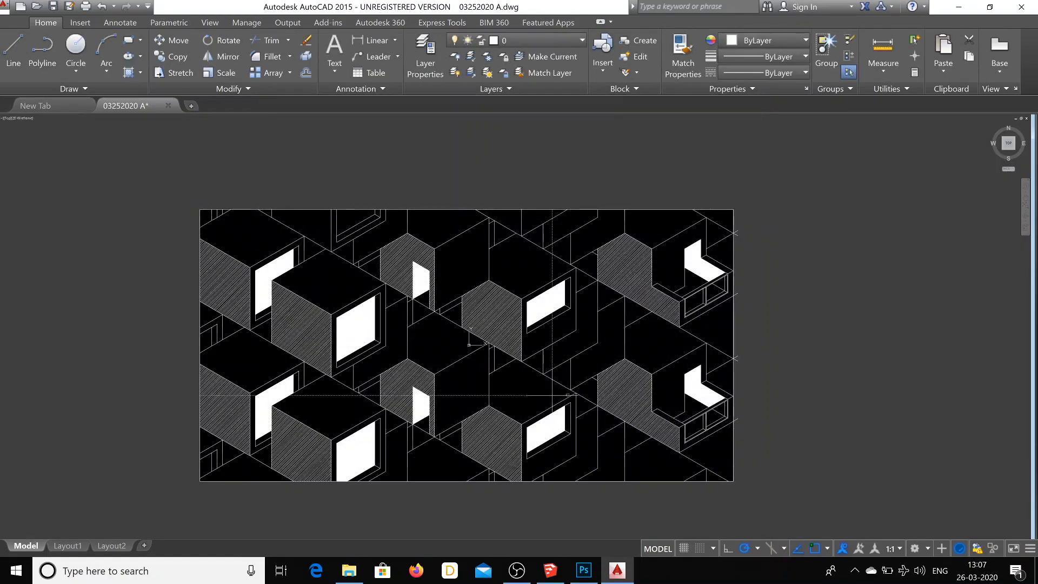
left_click(732, 482)
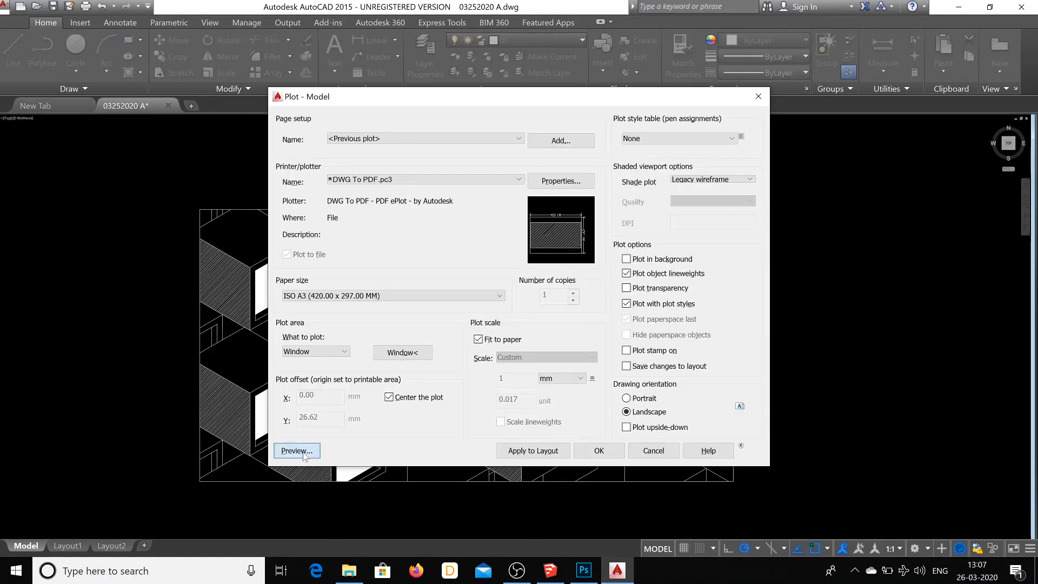
left_click(297, 451)
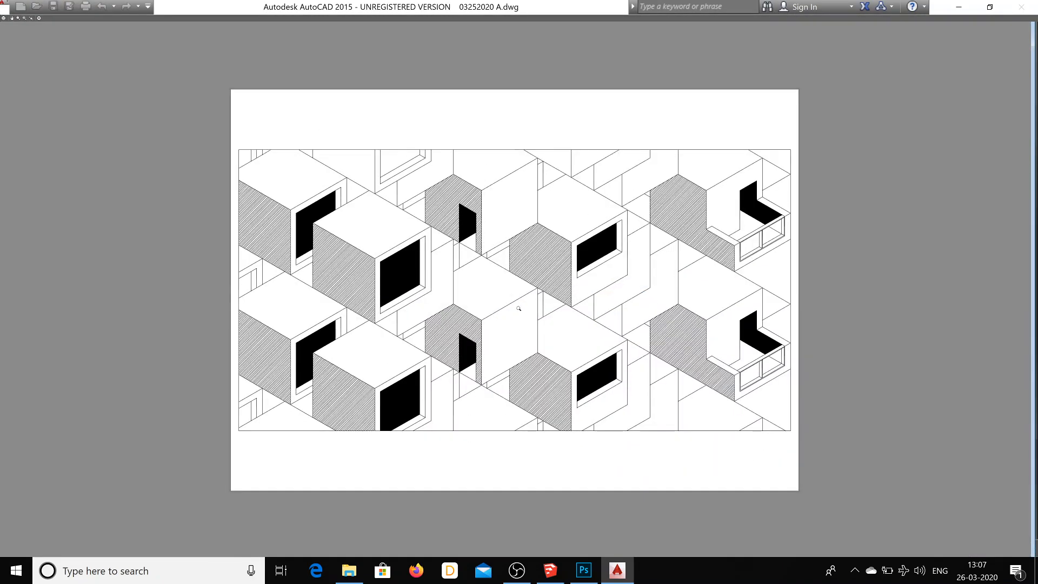
Examine the linework and hatches in the plot preview and exit without plotting
scroll(519, 309, "up", 5)
scroll(522, 298, "down", 6)
scroll(527, 282, "up", 8)
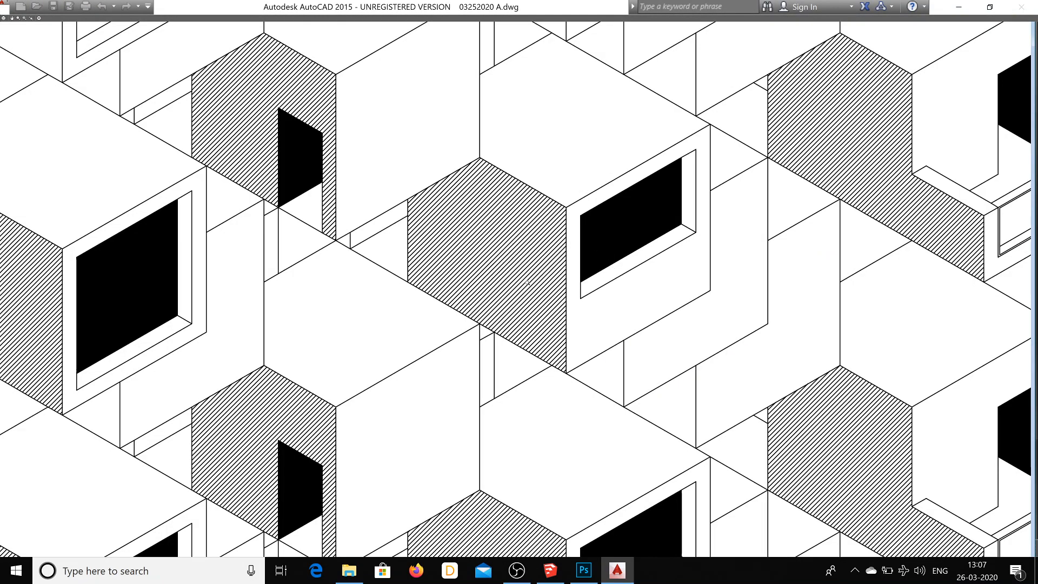
key("Escape")
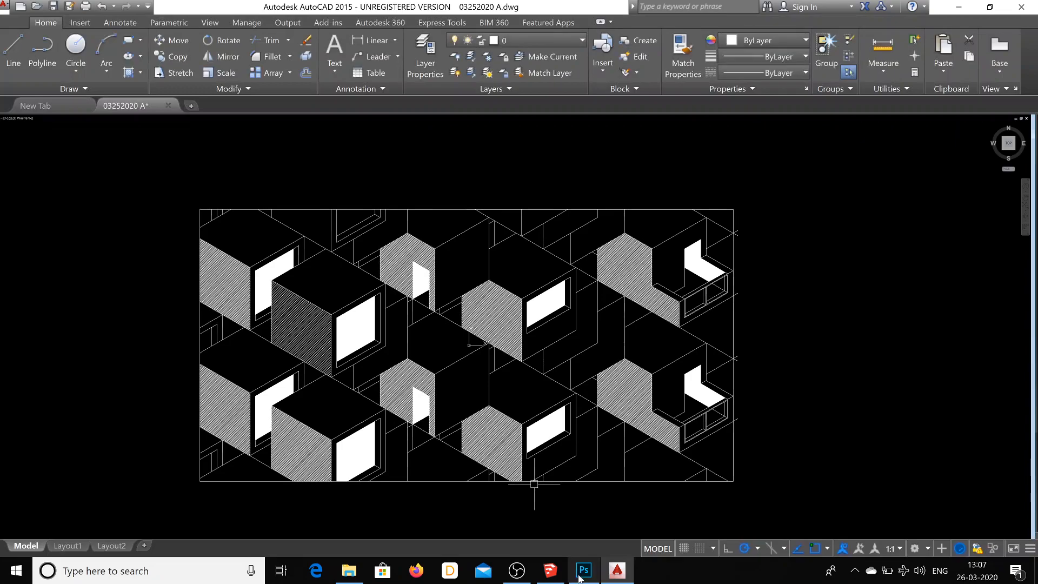
Switch to Photoshop, show the layers of 03262020 B.psd, and open its Image Size settings
left_click(583, 570)
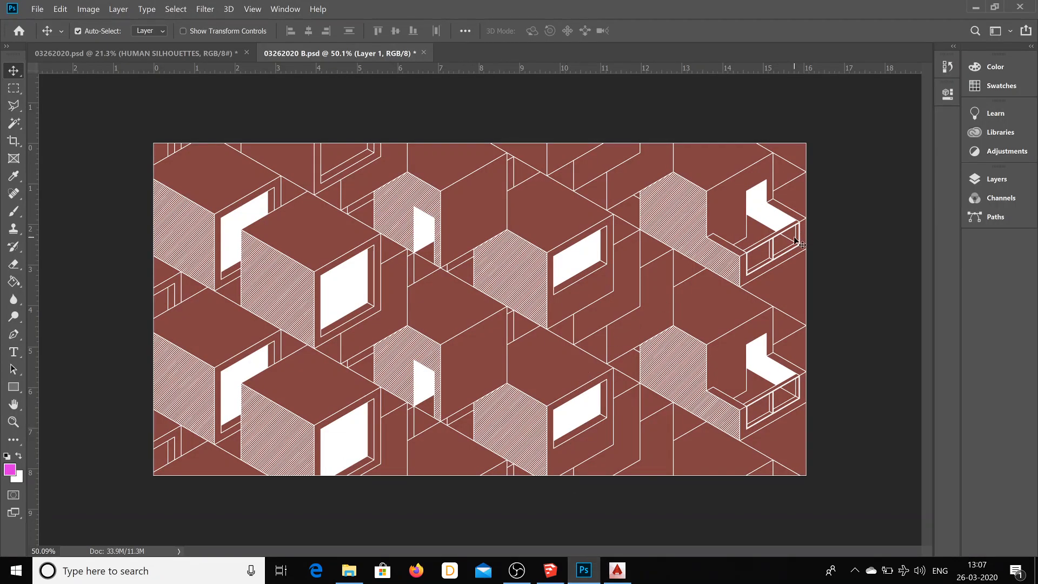
key("F7")
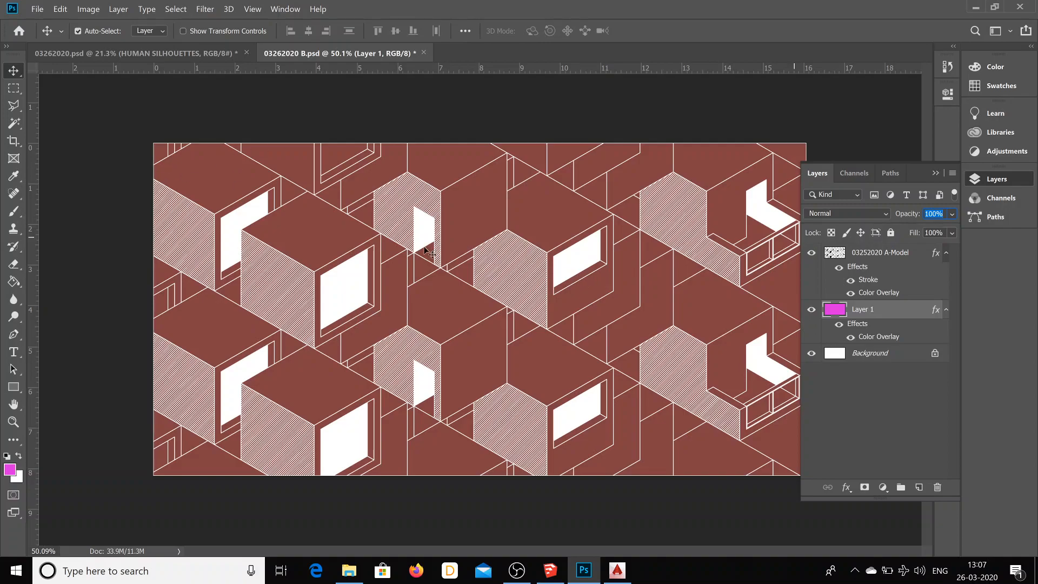
left_click(60, 10)
mouse_move(88, 9)
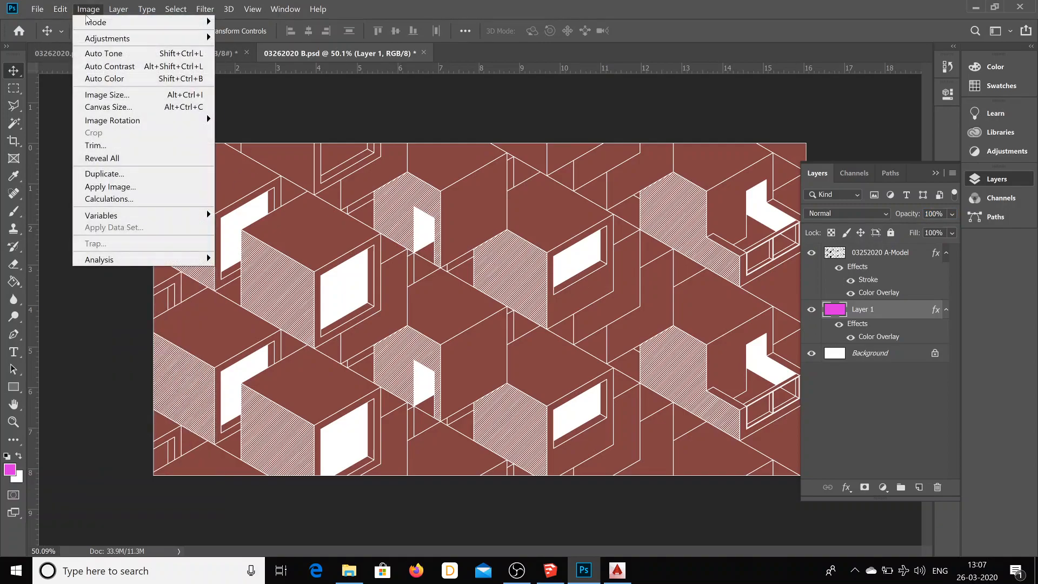
left_click(103, 94)
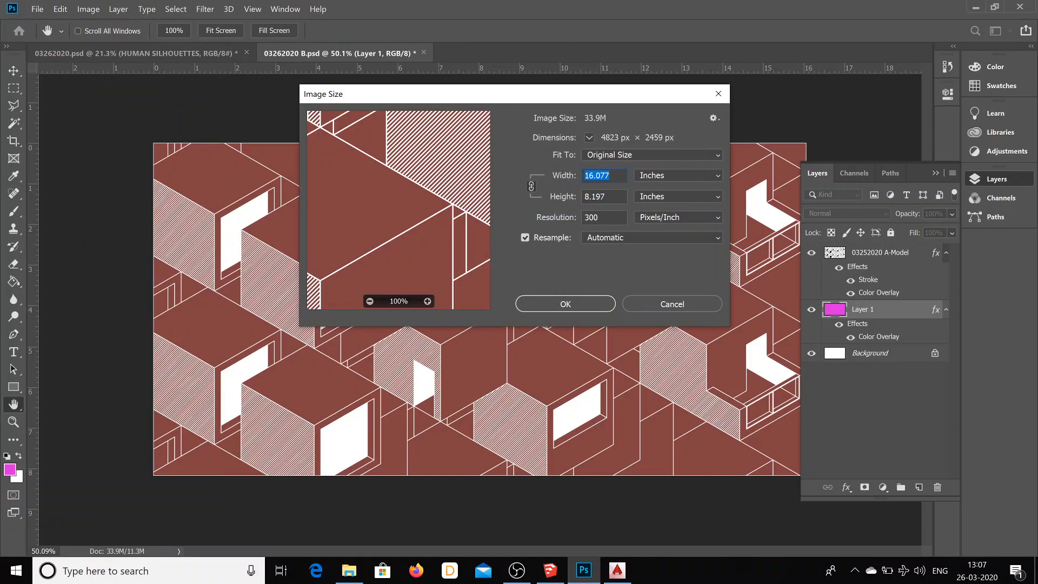
Show the image width and height in millimeters and close Image Size without applying changes
left_click(548, 217)
left_click(563, 196)
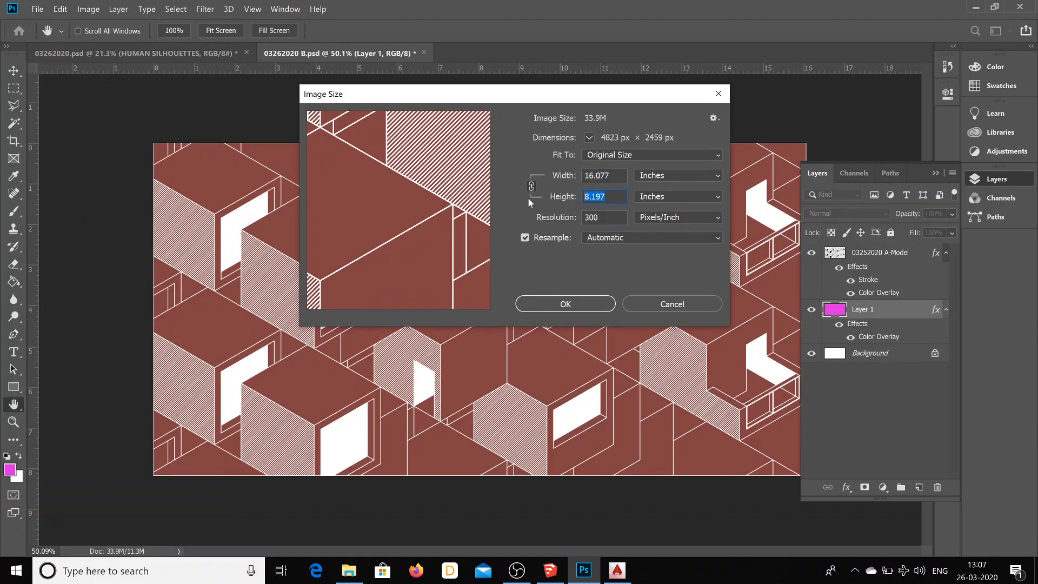
left_click(676, 175)
left_click(673, 234)
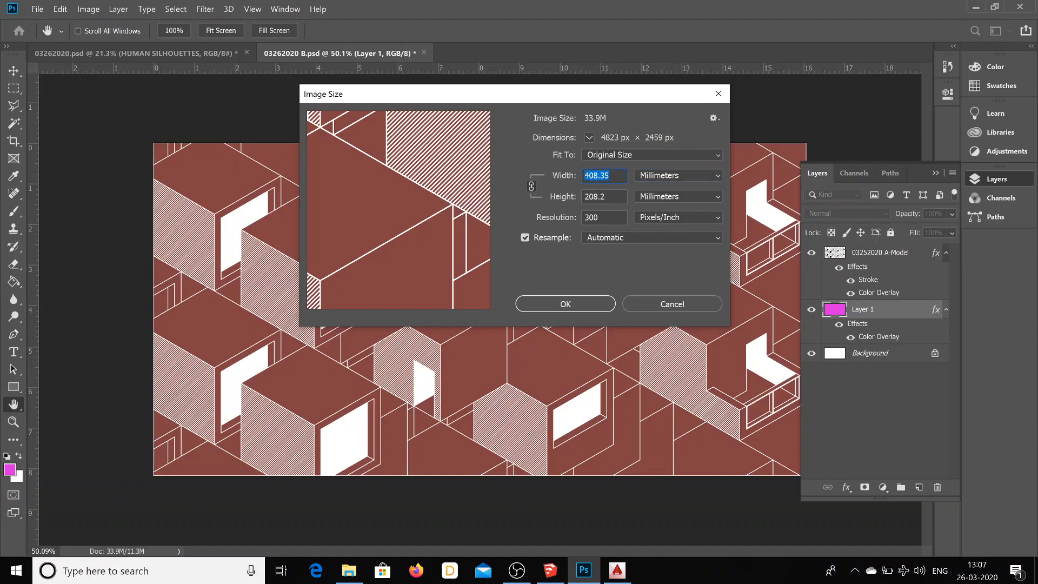
left_click(657, 304)
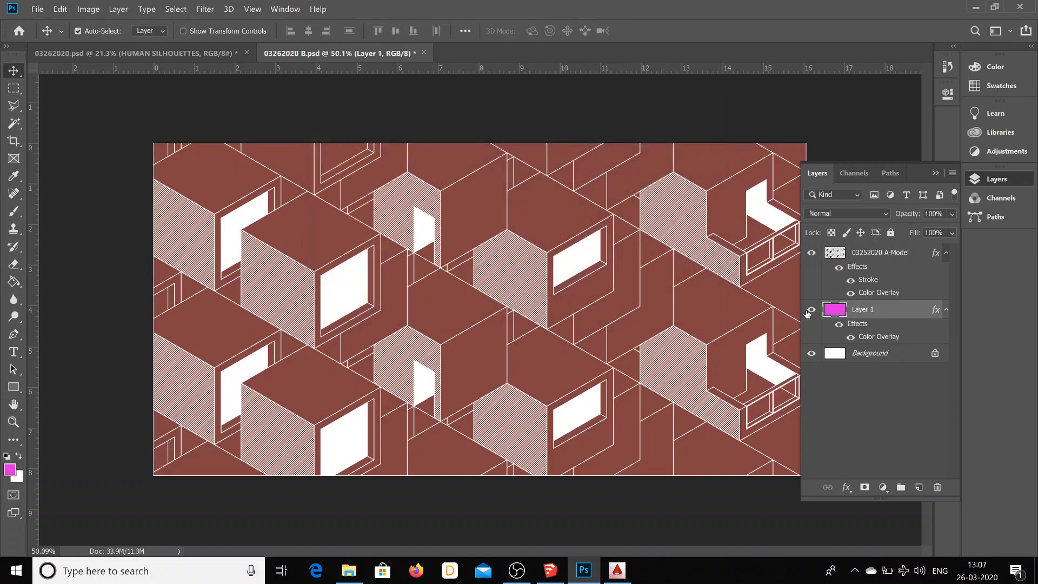
Turn off the Color Overlay effect on the 03252020 A-Model layer and hide Layer 1
left_click(852, 293)
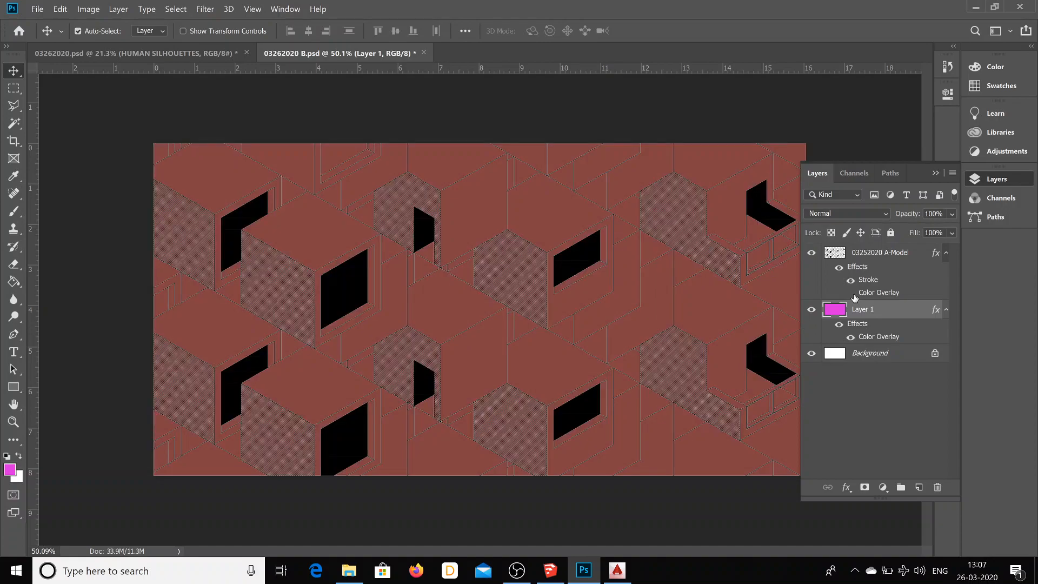
left_click(811, 311)
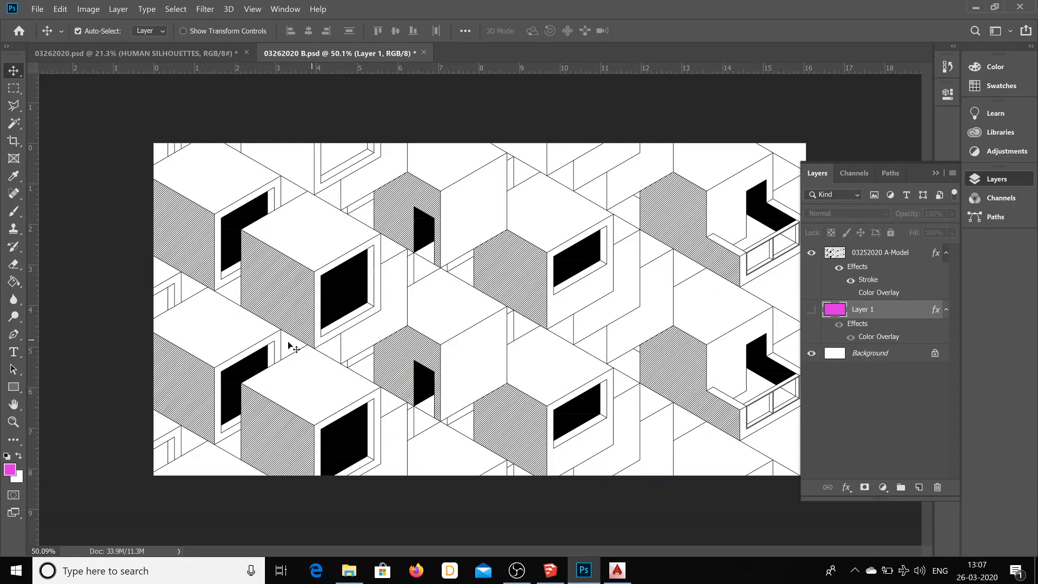
scroll(258, 345, "down", 2, "alt")
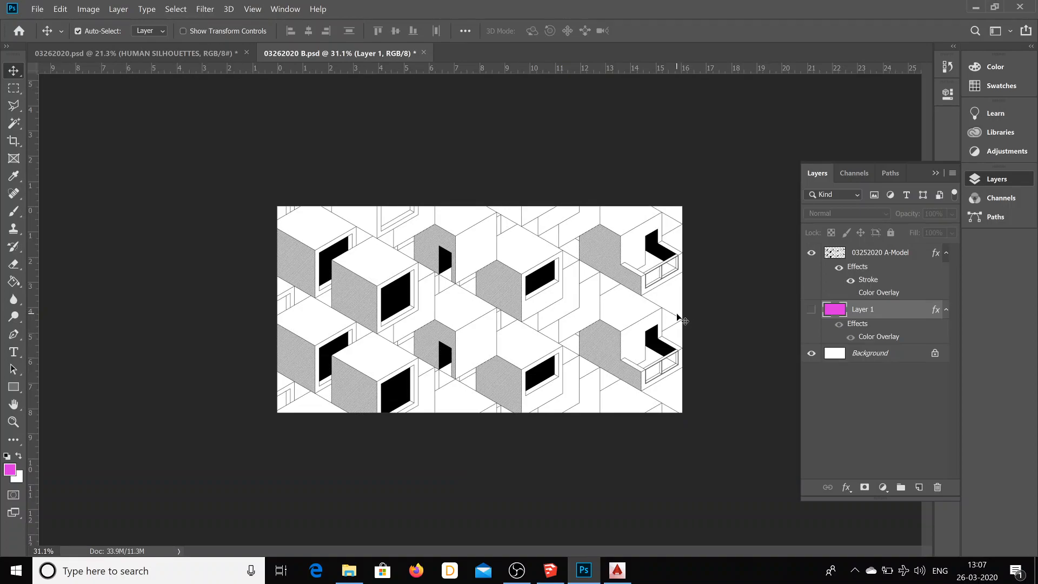
Copy the YOUNG LADY 1 silhouette from 03262020.psd into 03262020 B.psd and fit it onto the central cube's white roof
left_click(190, 53)
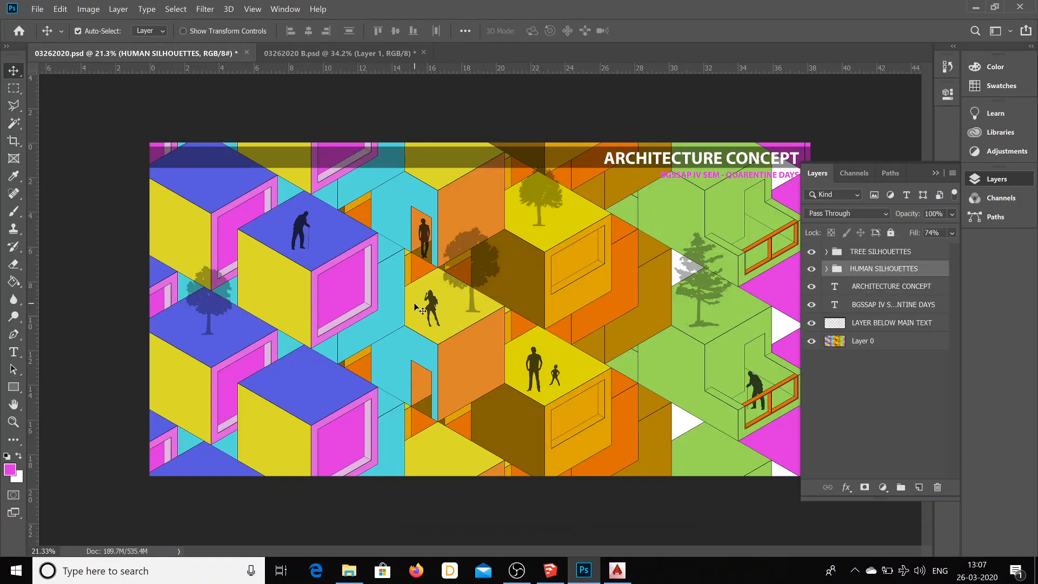
right_click(432, 305)
left_click(440, 308)
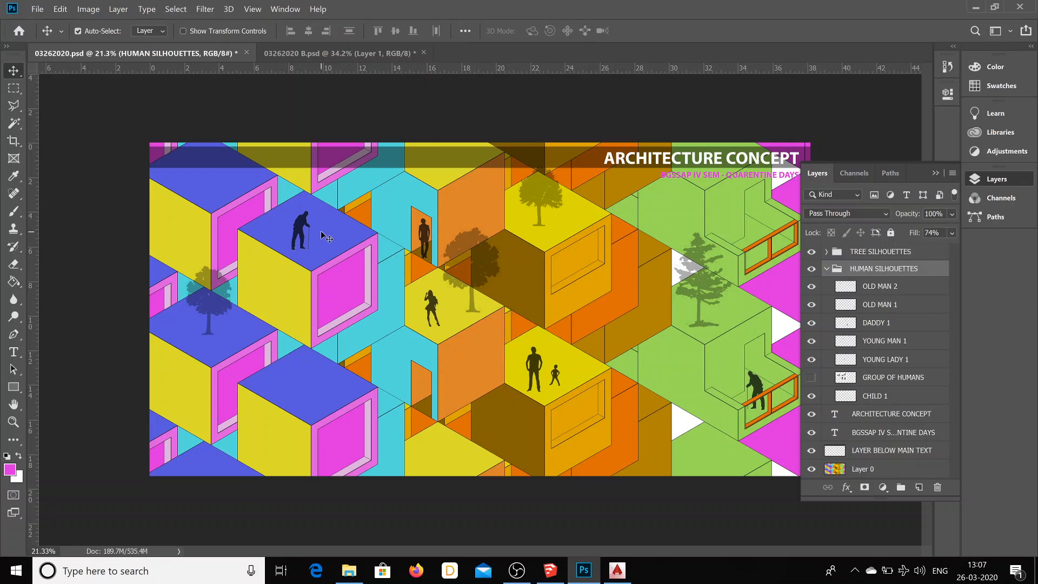
right_click(432, 303)
left_click(457, 318)
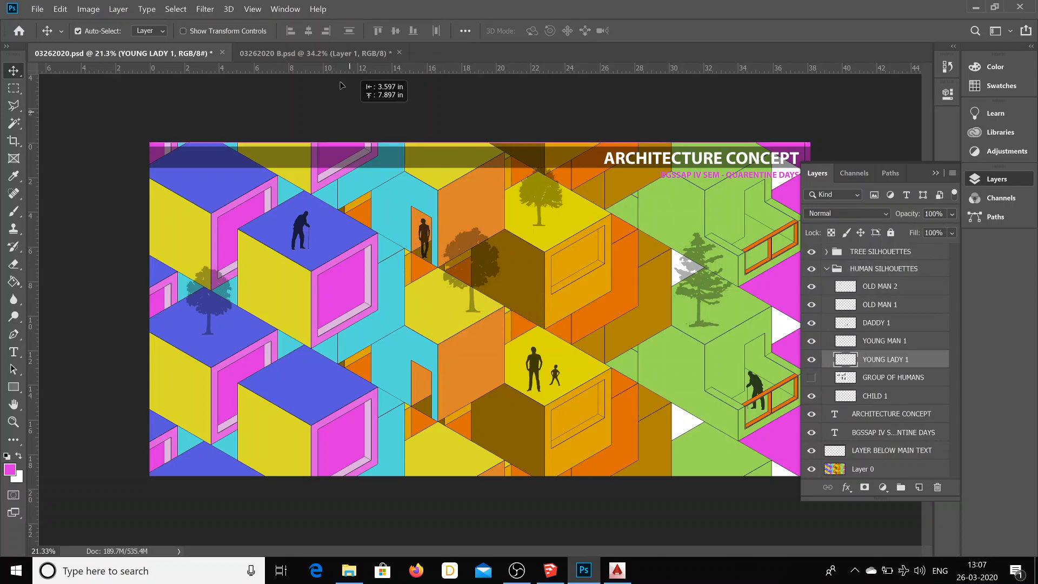
left_click_drag(335, 58, 464, 290)
key("ctrl+t")
key("Return")
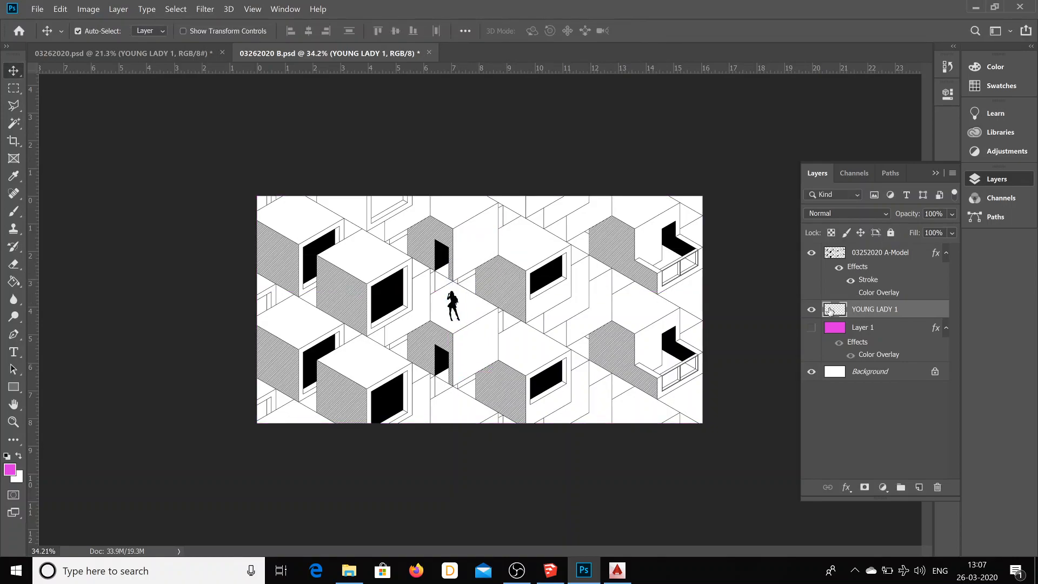
Apply a red Color Overlay (ff0000) to the YOUNG LADY 1 layer at 100% overlay opacity
right_click(869, 312)
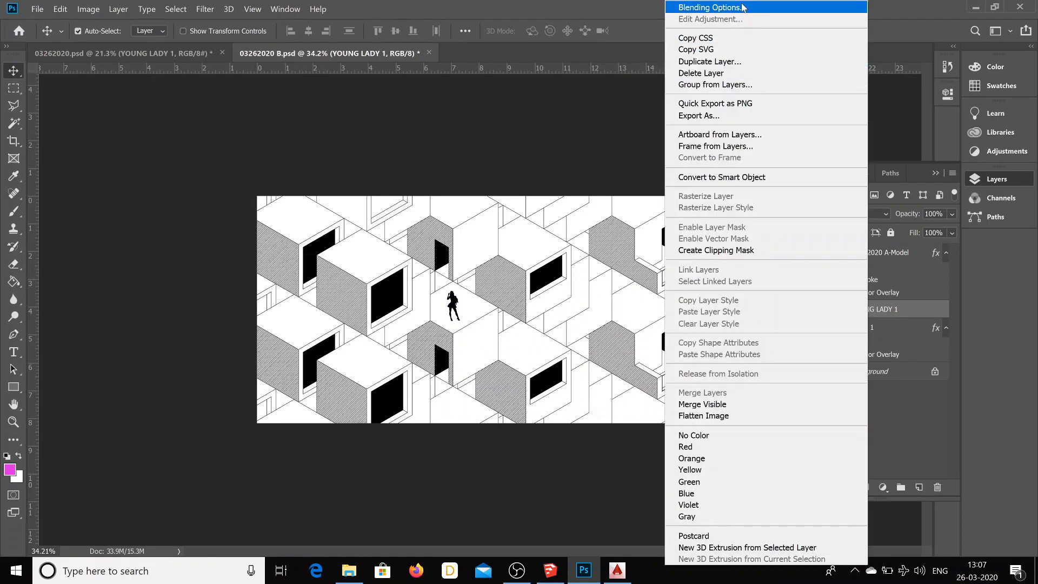
key("Escape")
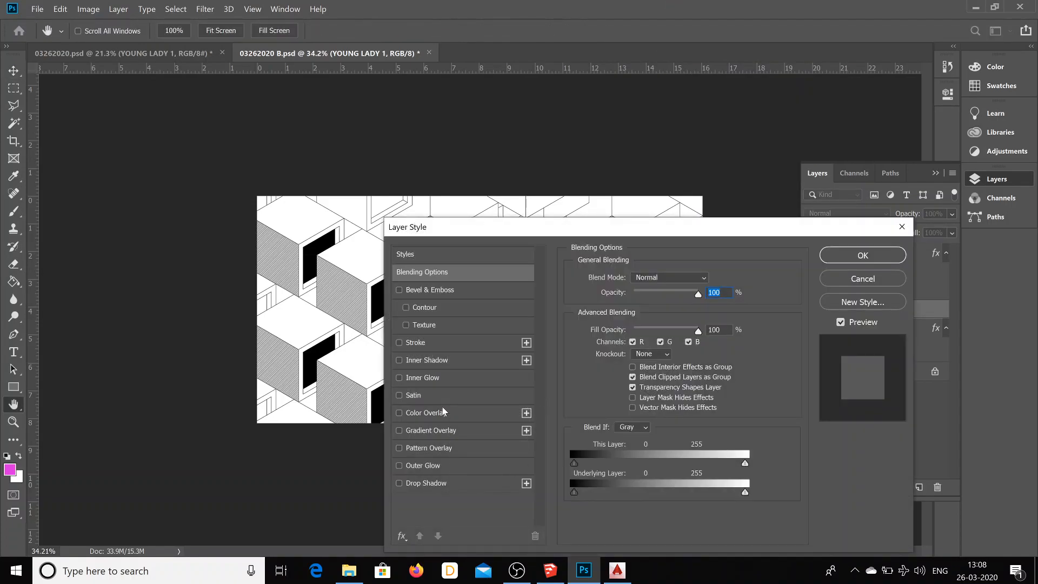
left_click(426, 413)
left_click_drag(561, 231, 889, 281)
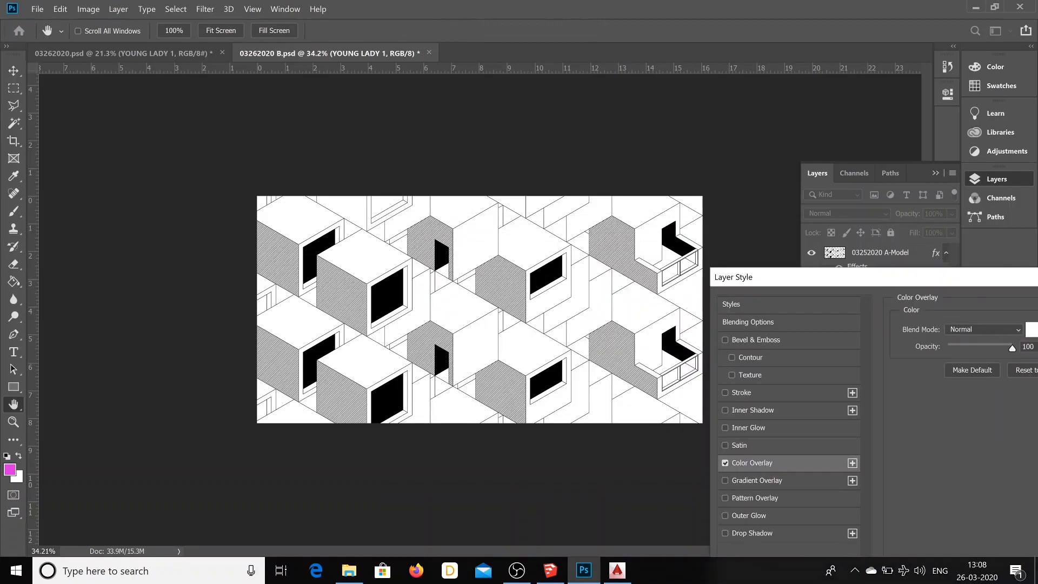
left_click(1031, 329)
type("ff0000")
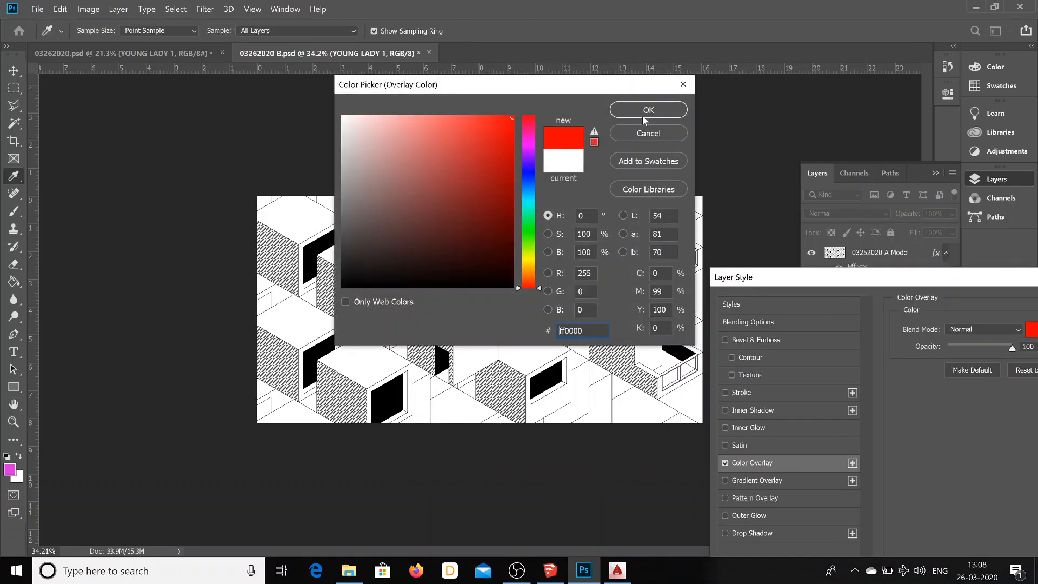
left_click(648, 109)
left_click_drag(768, 290, 614, 302)
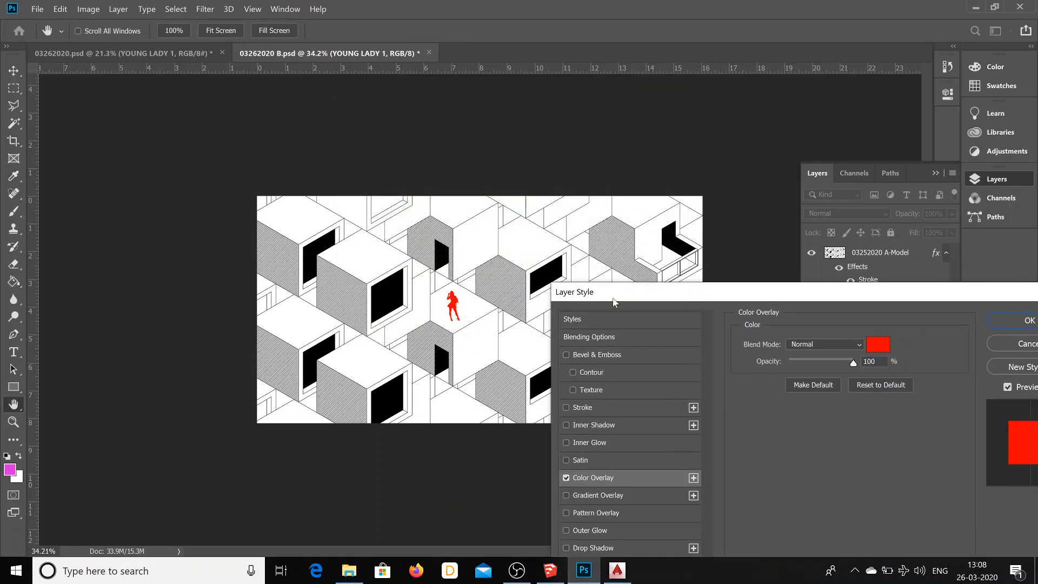
mouse_move(844, 362)
left_mouse_down()
mouse_move(791, 365)
mouse_move(861, 366)
left_mouse_up()
left_click_drag(925, 295, 741, 328)
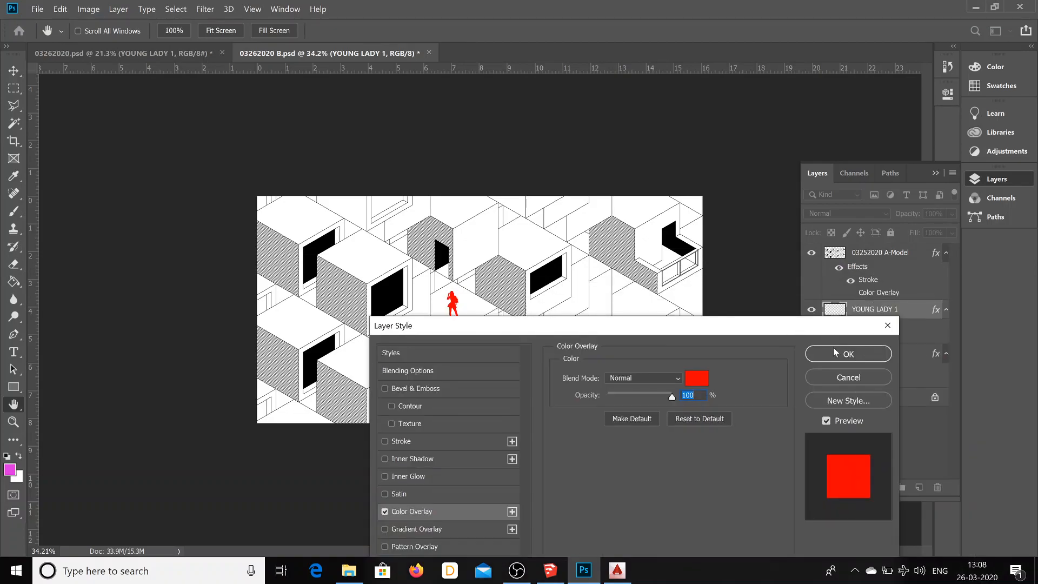
left_click(837, 351)
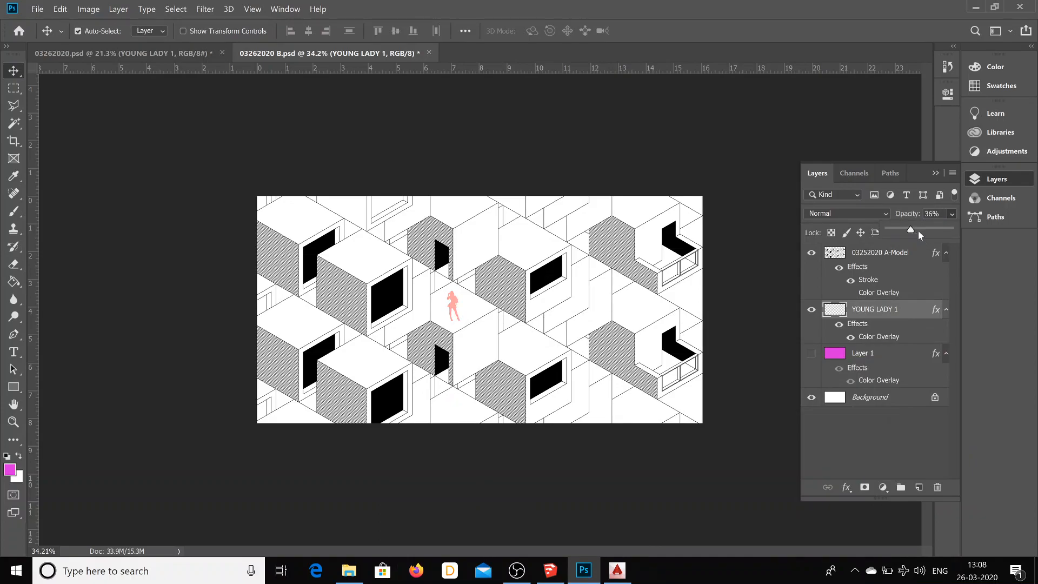
Lower the YOUNG LADY 1 layer's opacity to 54%
left_click_drag(919, 228, 922, 232)
left_click(936, 173)
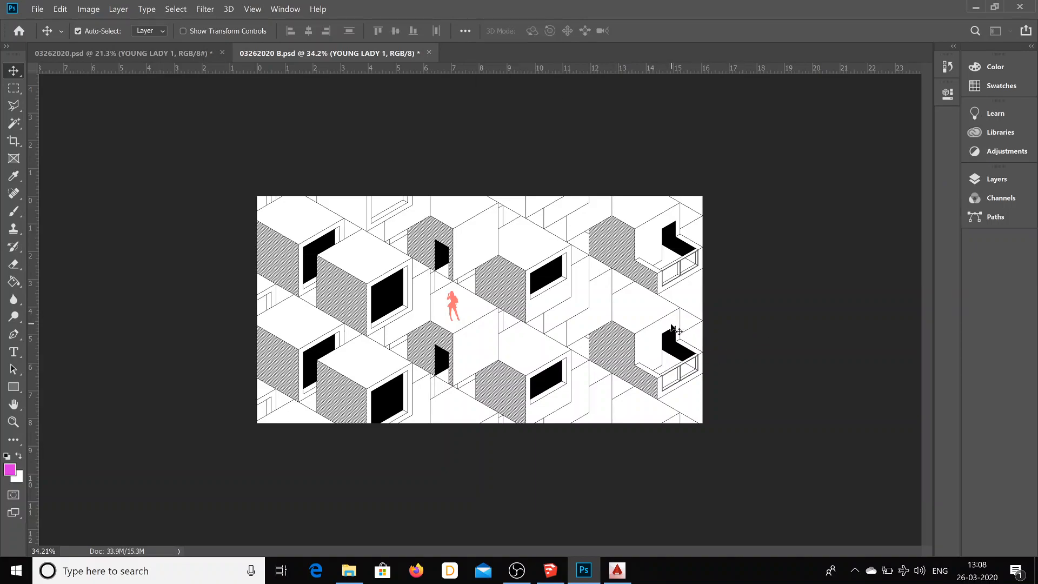
key("F7")
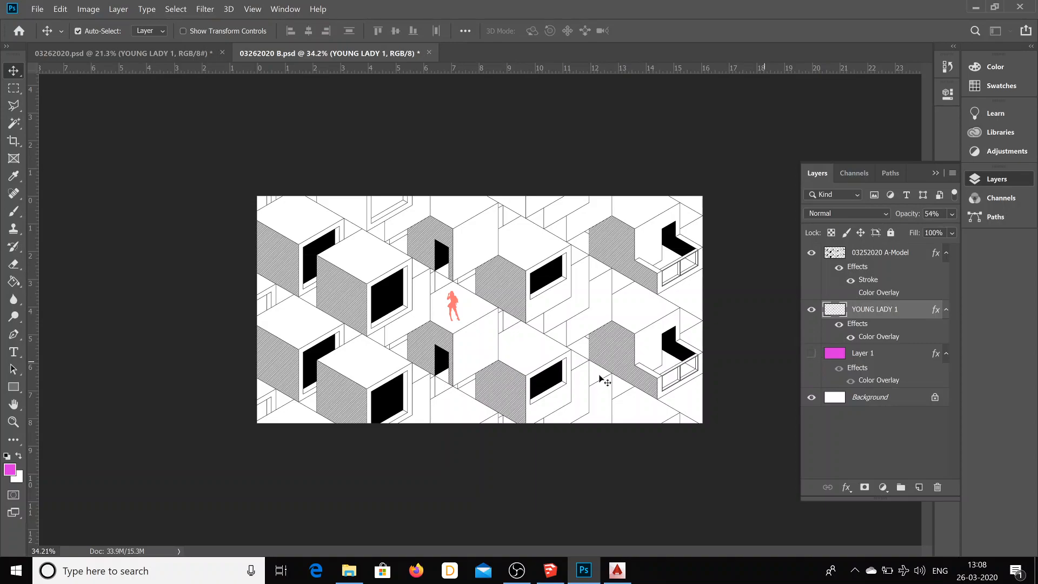
key("m")
left_click_drag(221, 210, 765, 429)
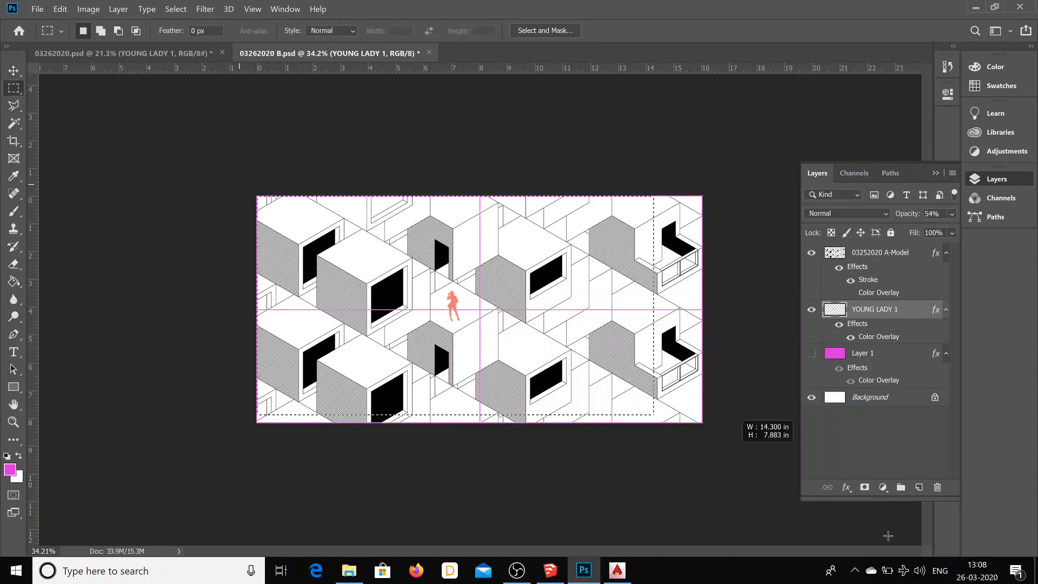
left_click(606, 406)
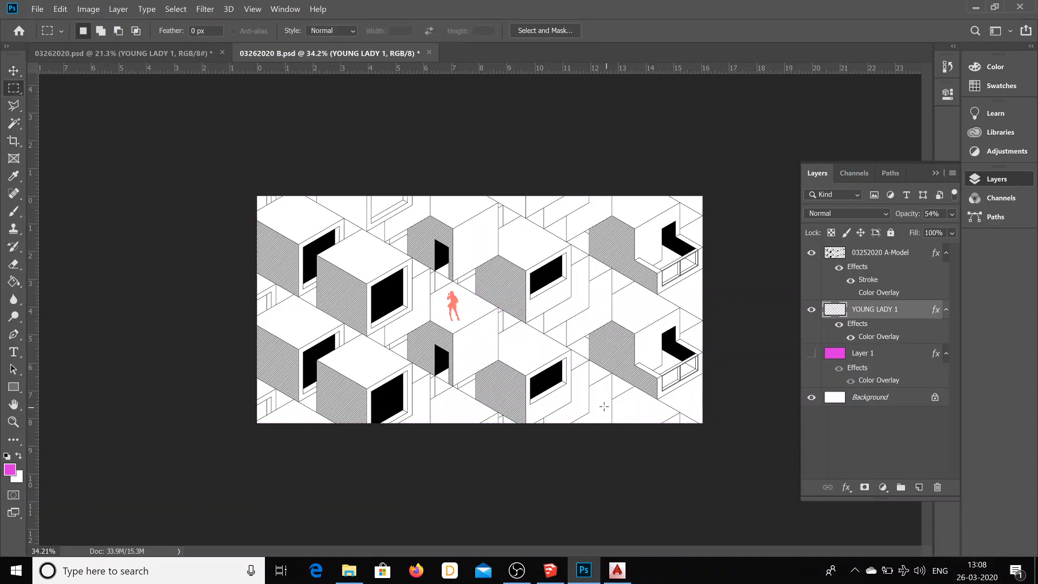
Try to place the plotted drawing from the DWG FIE FOR EDITING folder as a smart object cropped to Bleed Box
left_click(349, 574)
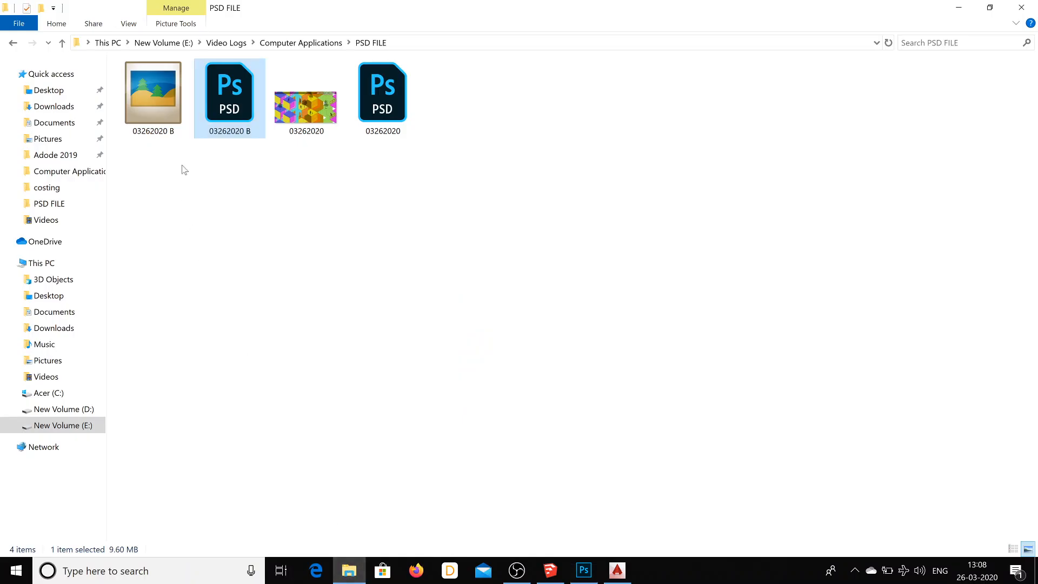
left_click(301, 43)
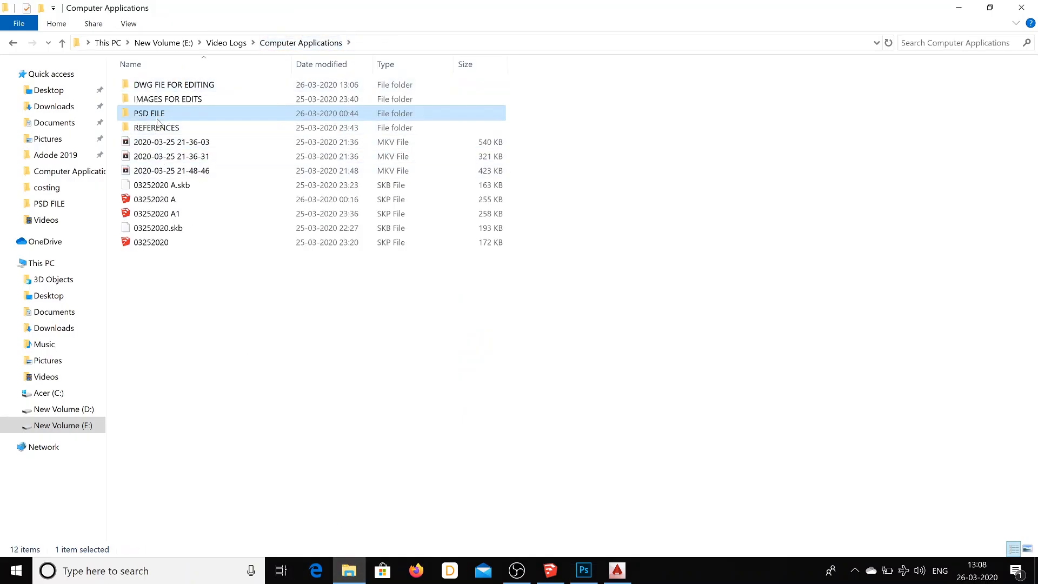
double_click(160, 87)
left_click_drag(164, 128, 509, 397)
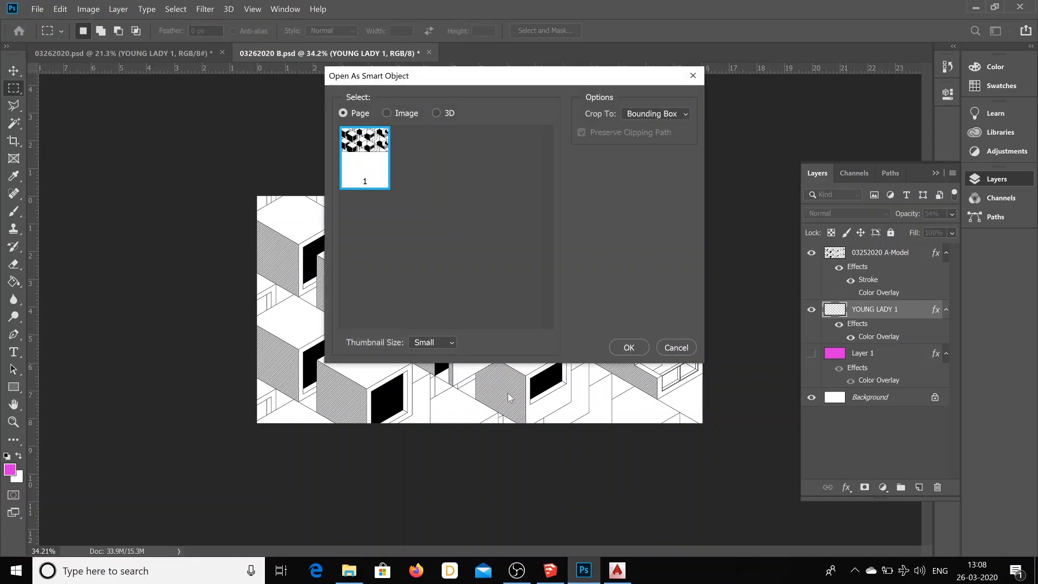
left_click(652, 115)
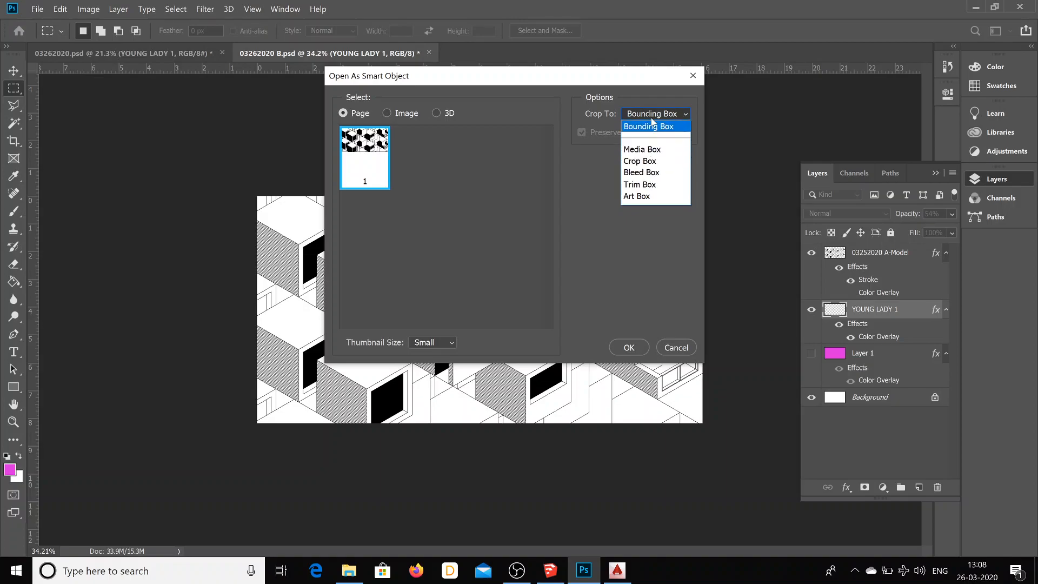
left_click(645, 173)
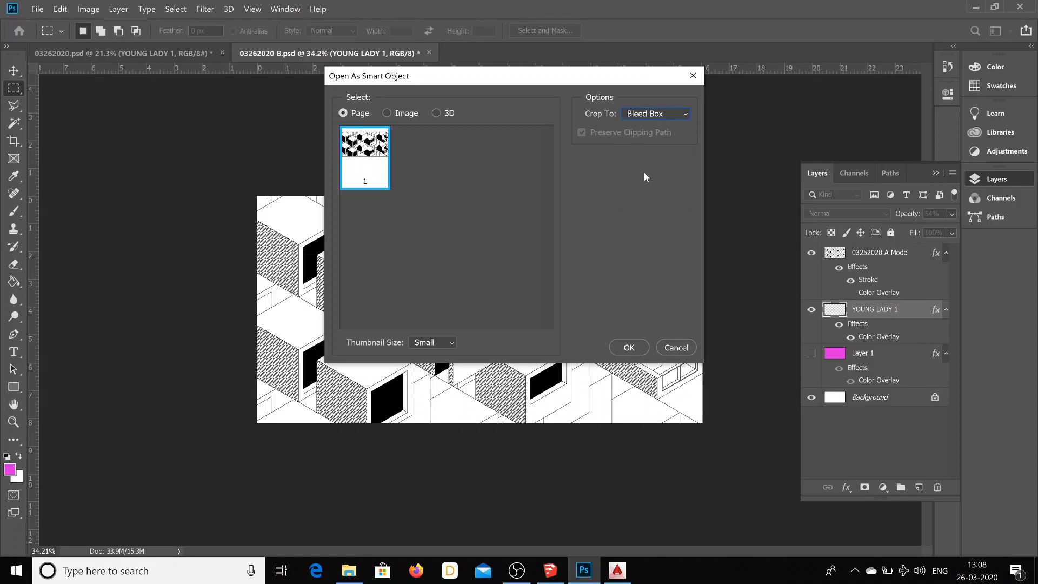
left_click(671, 349)
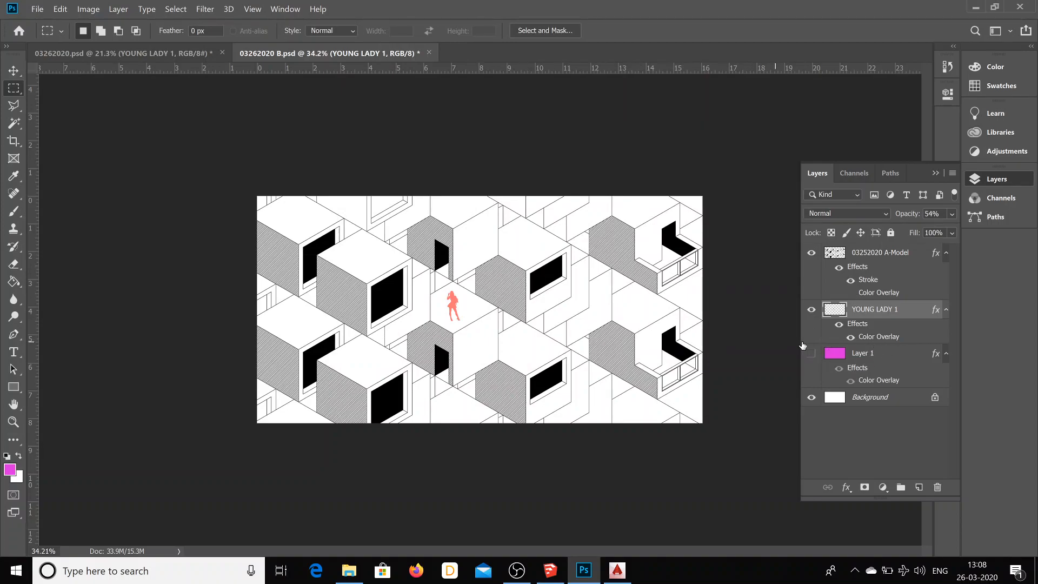
Select the whole canvas with a rectangular marquee and create a new layer named background
left_click_drag(257, 196, 750, 495)
right_click(464, 359)
left_click(523, 235)
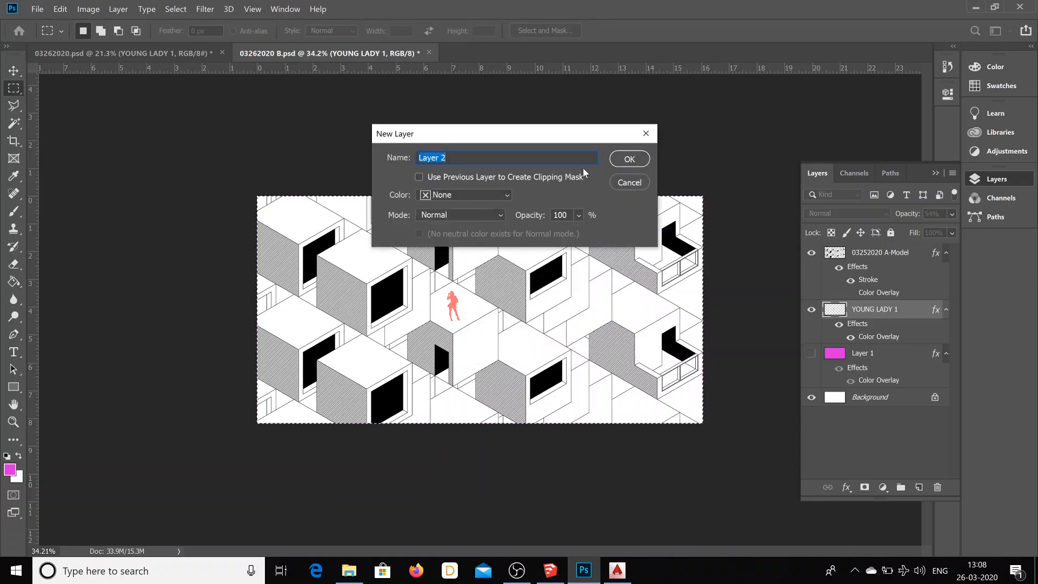
type("background")
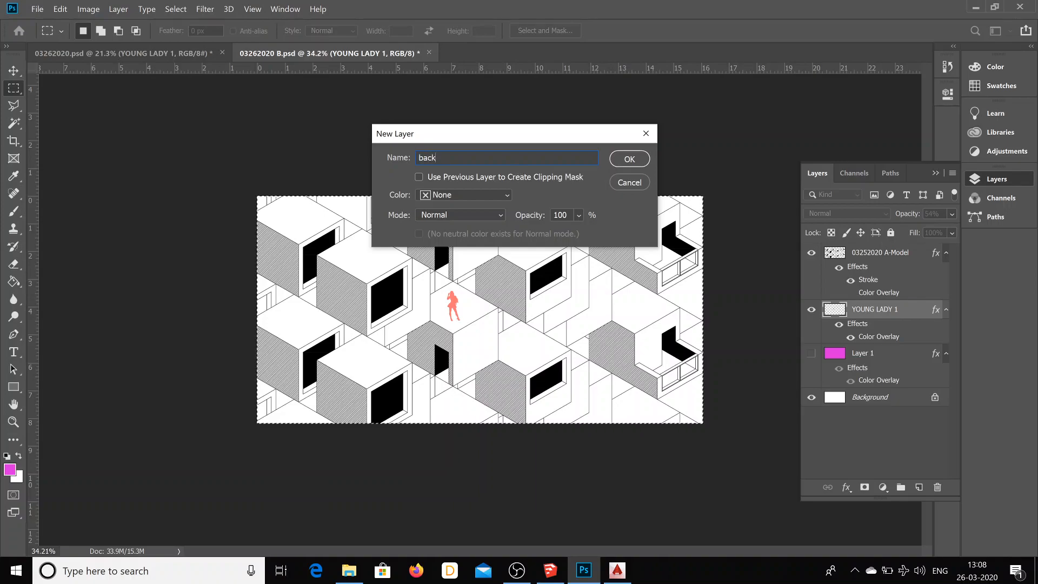
key("Return")
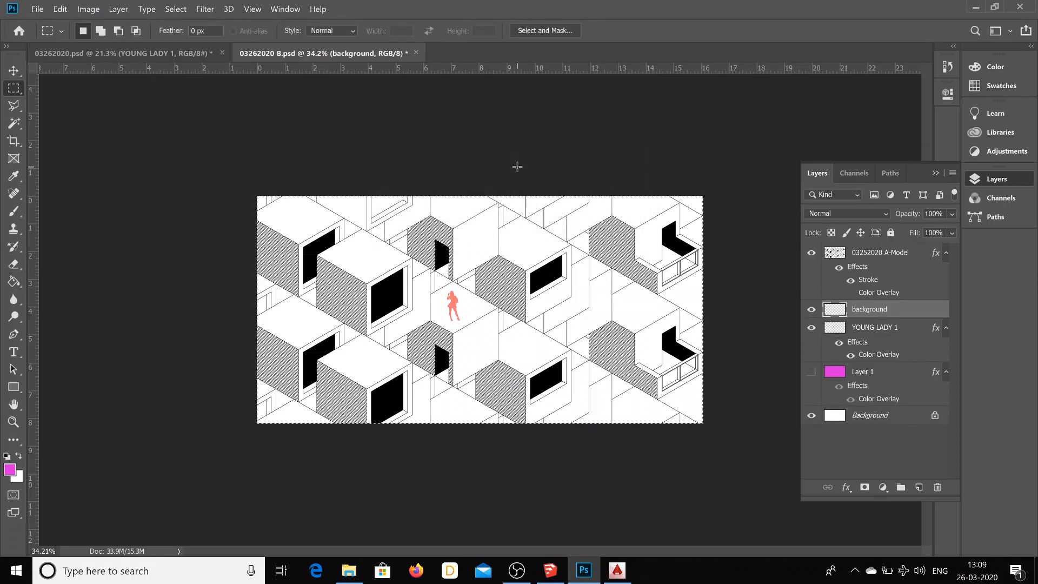
Set the foreground color to a bright yellow and fill the background layer with the Paint Bucket
left_click(9, 469)
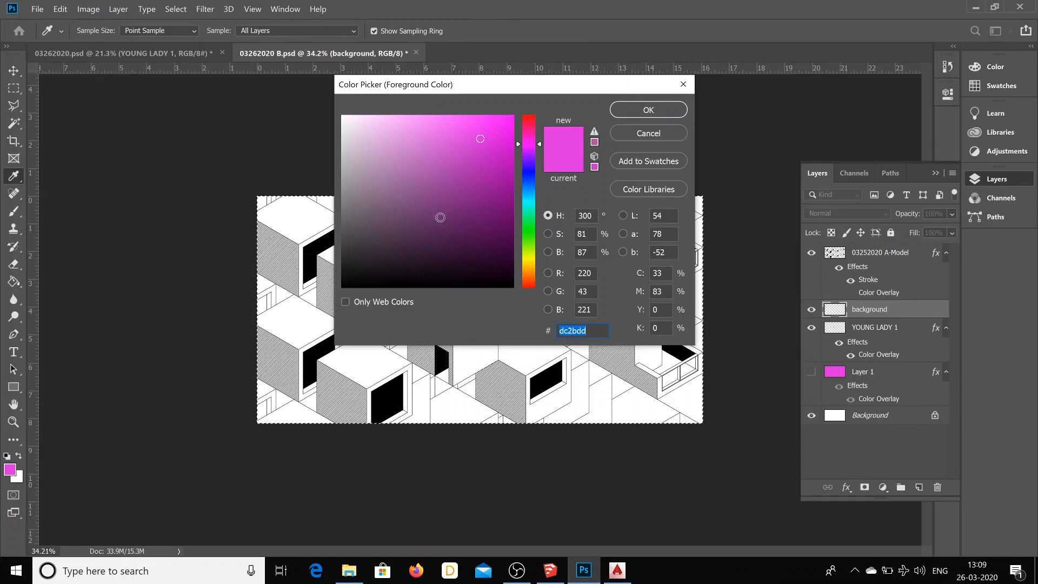
left_click(529, 261)
left_click_drag(457, 194, 619, 1)
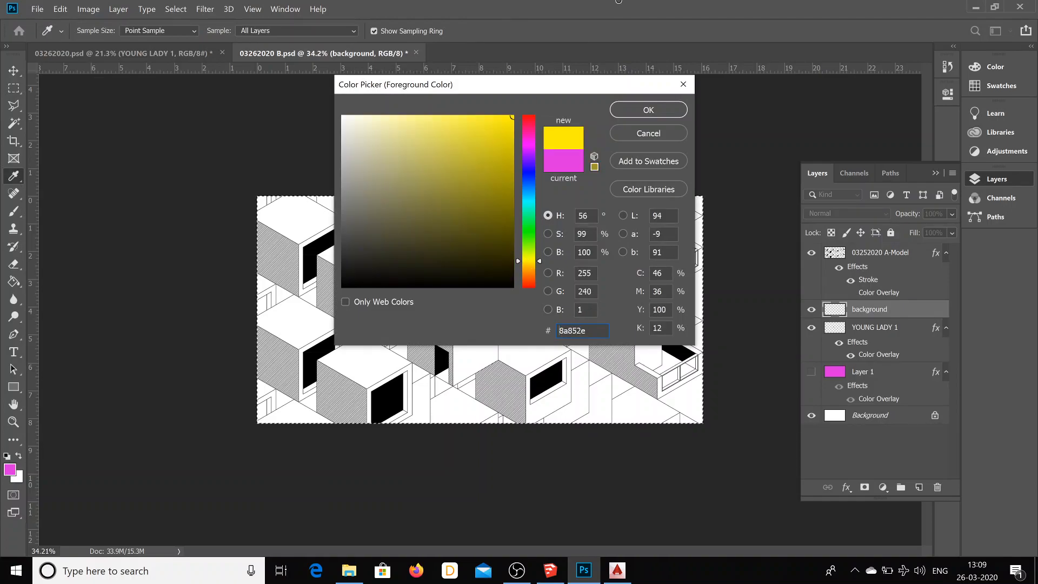
left_click(648, 111)
key("g")
left_click(542, 353)
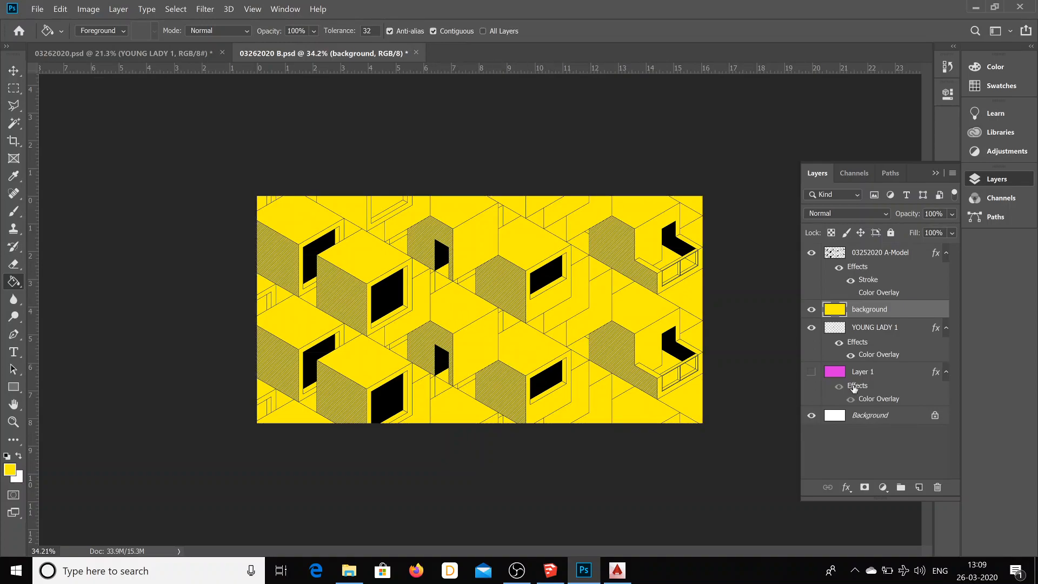
Move the YOUNG LADY 1 layer above the yellow background layer
left_click(864, 328)
left_click_drag(872, 335, 870, 305)
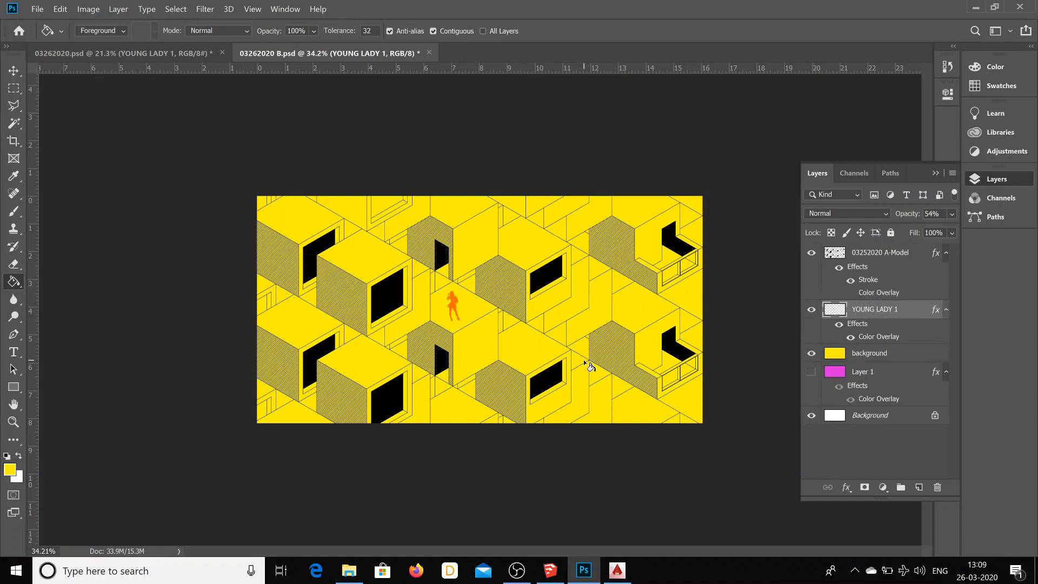
scroll(514, 322, "up", 5)
scroll(456, 358, "down", 5)
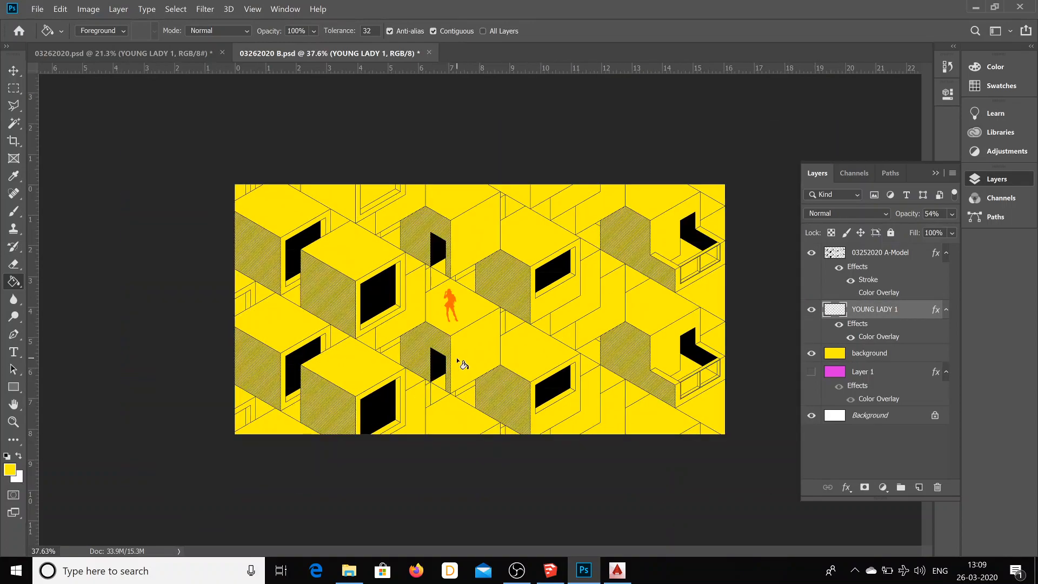
Add a black text layer reading "architecure" in Myriad Pro Bold 36 pt, widening its text box to fit the word
left_click(14, 352)
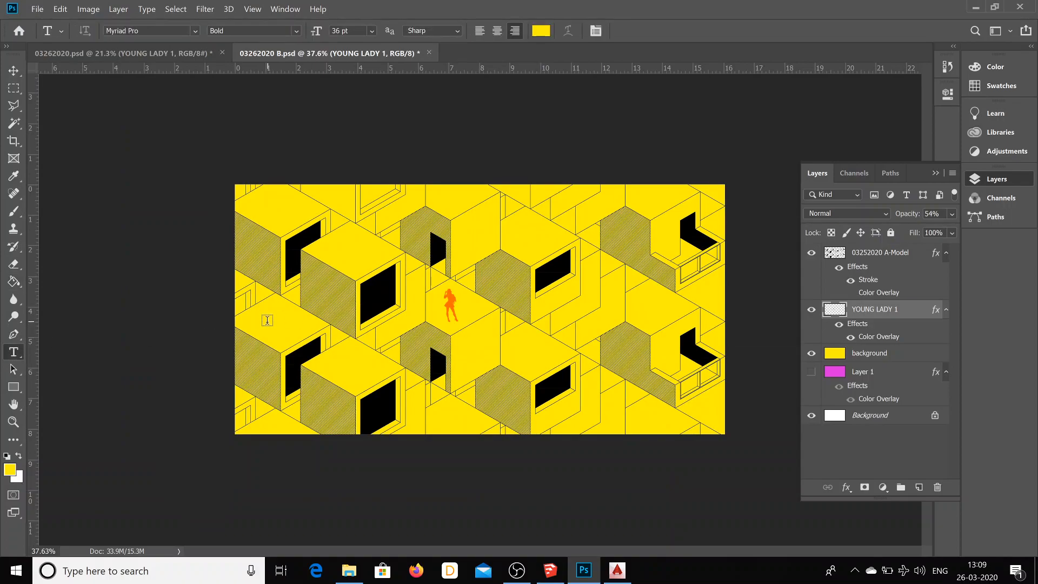
key("ctrl+plus")
key("ctrl+plus")
left_click_drag(93, 329, 181, 358)
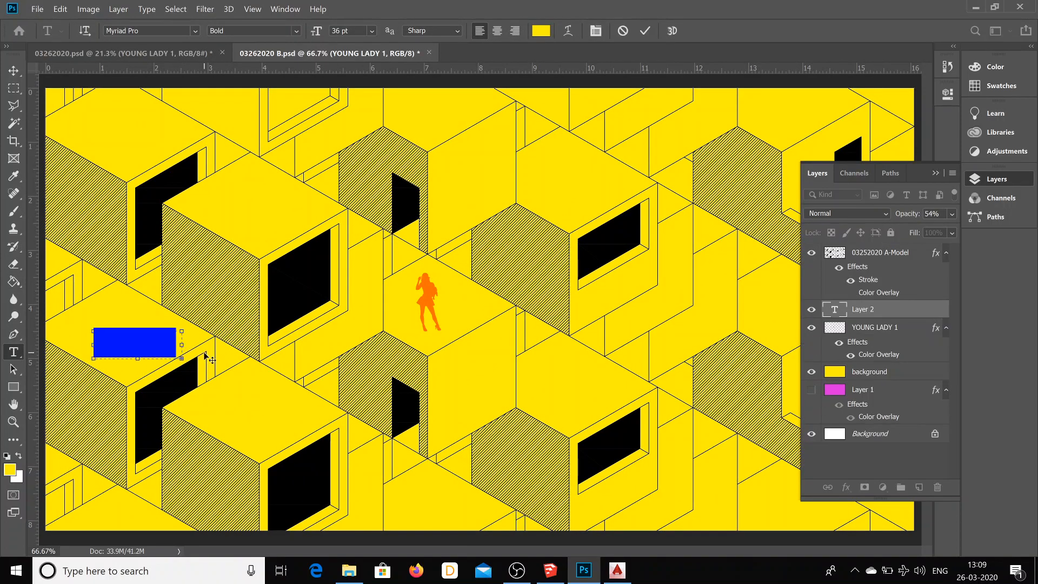
key("BackSpace")
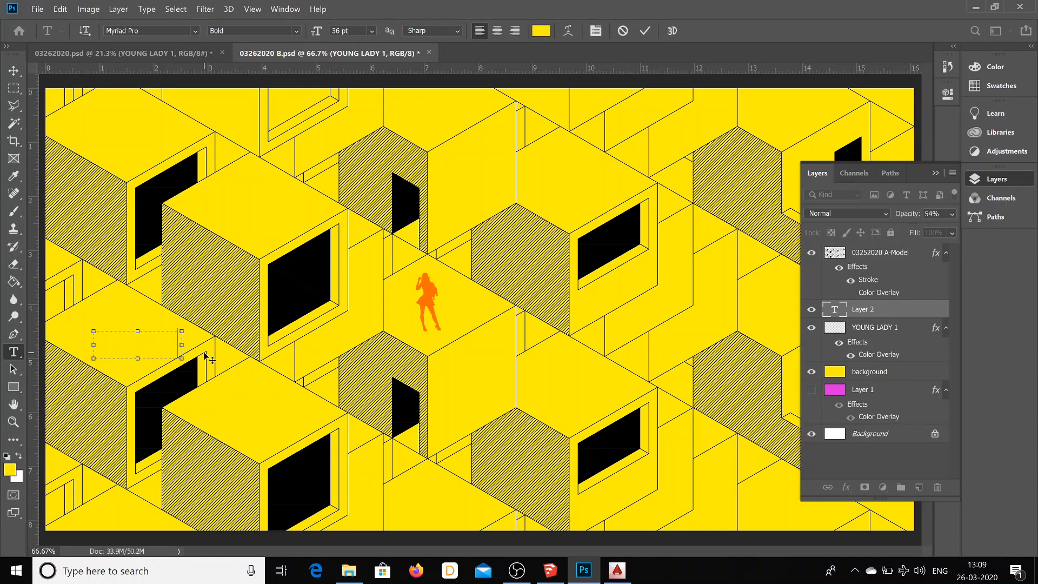
key("ctrl+a")
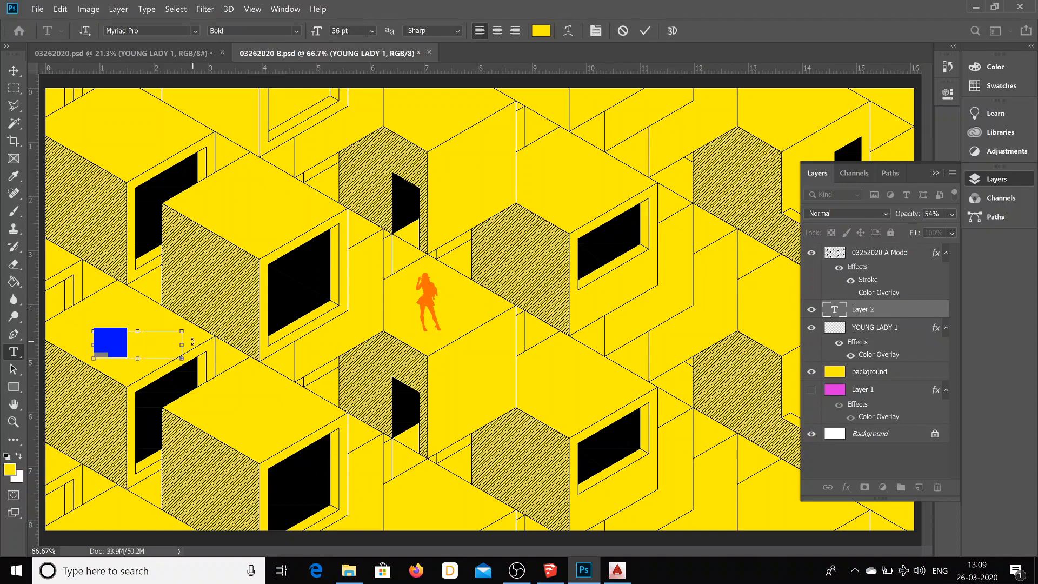
left_click(7, 456)
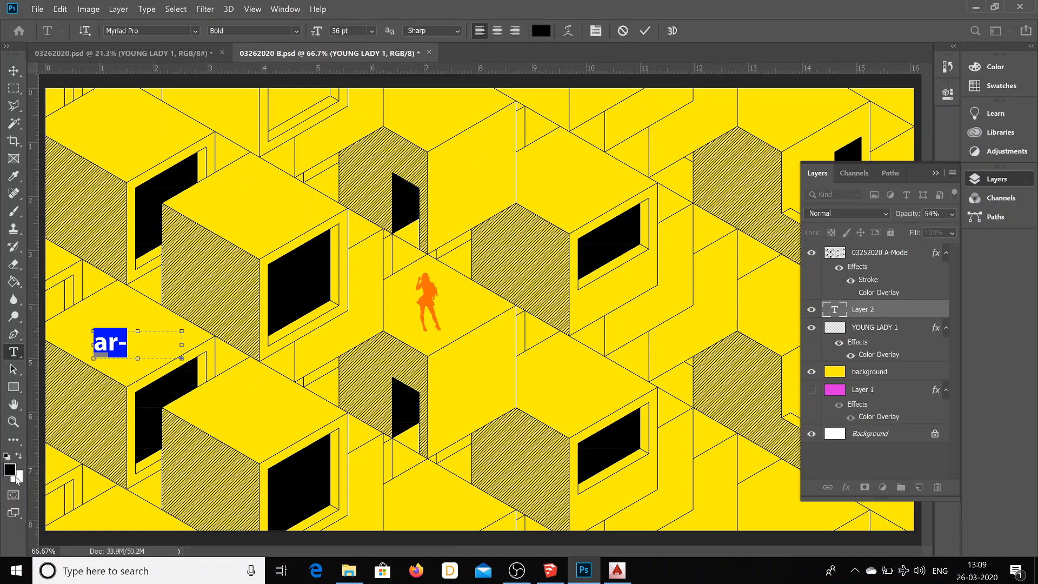
left_click_drag(182, 345, 416, 345)
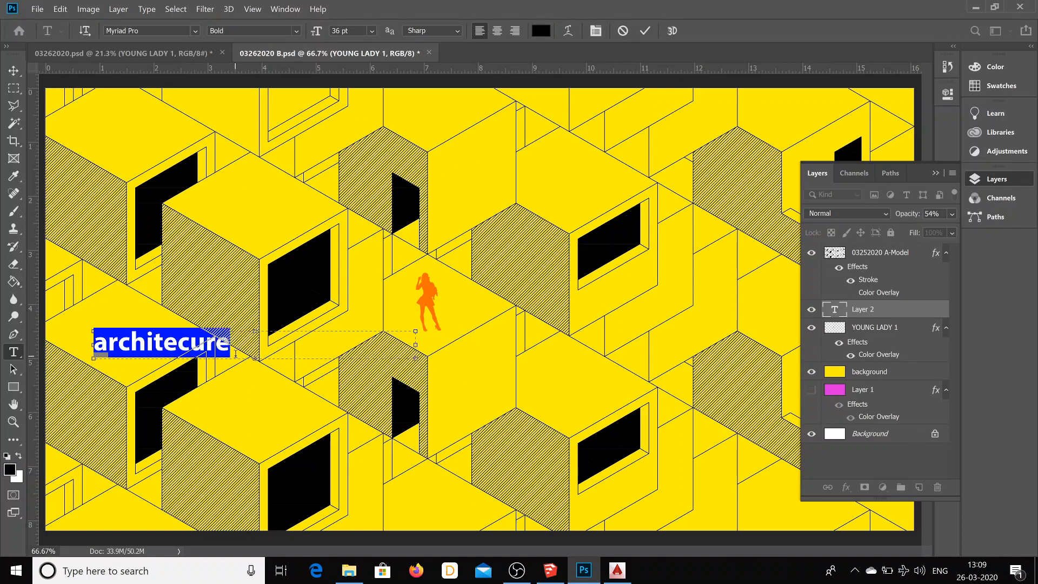
left_click(14, 70)
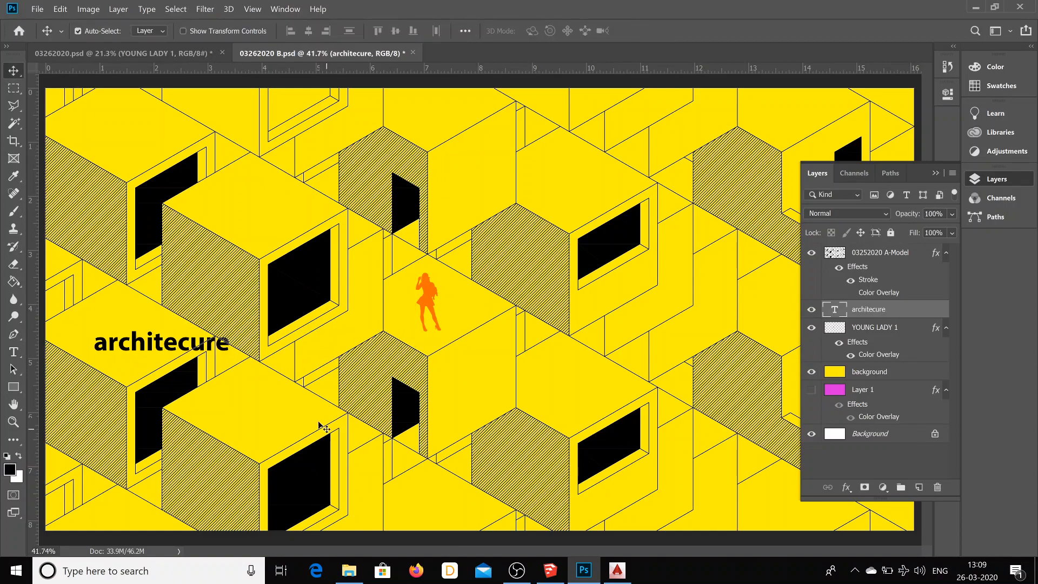
Move the "architecure" text onto the roof of the upper middle cube and narrow its text box to fit the word
scroll(244, 383, "down", 3, "alt")
left_click_drag(285, 346, 548, 240)
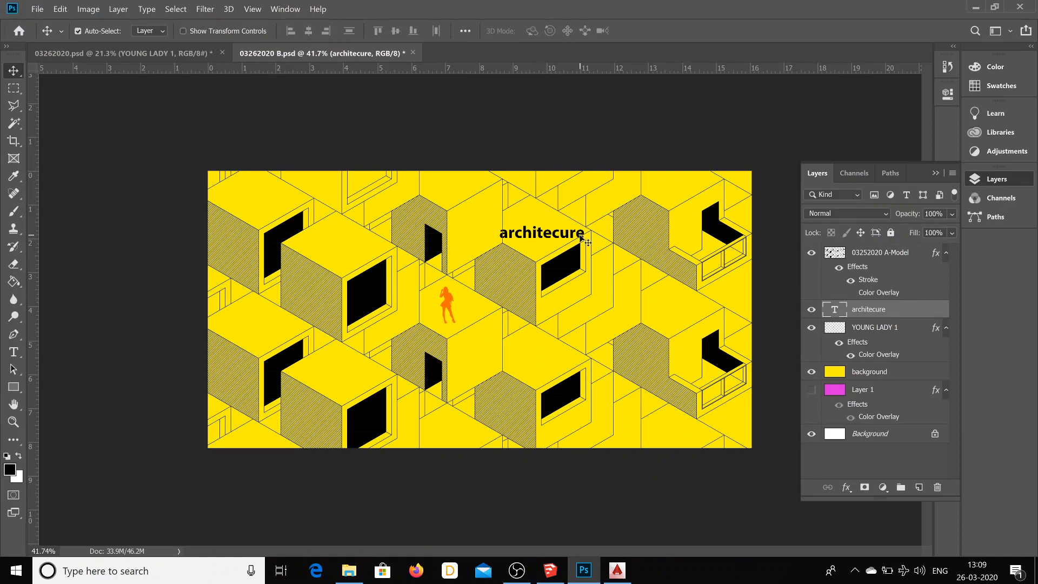
key("ctrl+t")
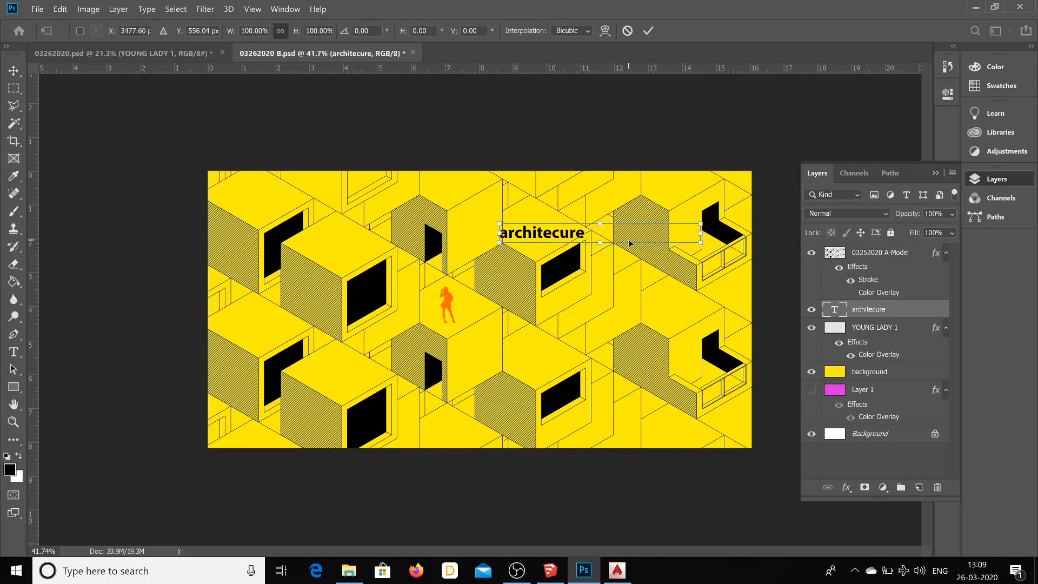
key("Return")
key("t")
left_click(691, 238)
left_click_drag(690, 239, 593, 239)
Transform the "architecure" text to lie along the cube roof's edge, rotated about -30°, skewed about 28° and scaled to about 69%
left_click(20, 70)
key("ctrl+t")
left_click_drag(606, 230, 610, 186)
left_click_drag(520, 264, 531, 258, "ctrl")
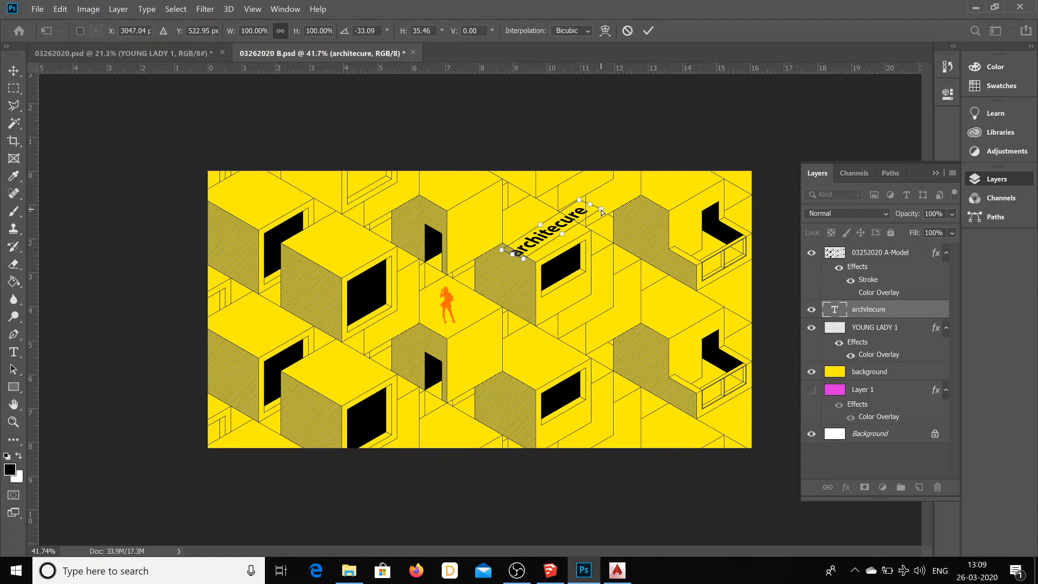
mouse_move(603, 212)
left_mouse_down("ctrl")
mouse_move(575, 210)
mouse_move(560, 233)
mouse_move(597, 212)
left_mouse_up("ctrl")
left_click(14, 71)
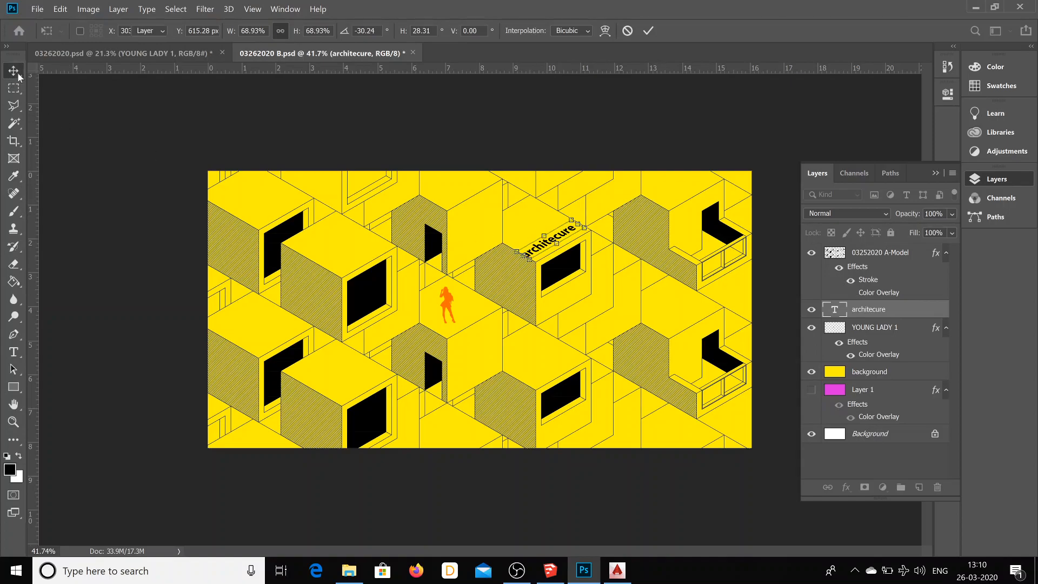
Duplicate the "architecure" text onto the lower middle cube's roof and change the copy's wording to "for"
left_click(554, 239)
left_click_drag(557, 239, 571, 362)
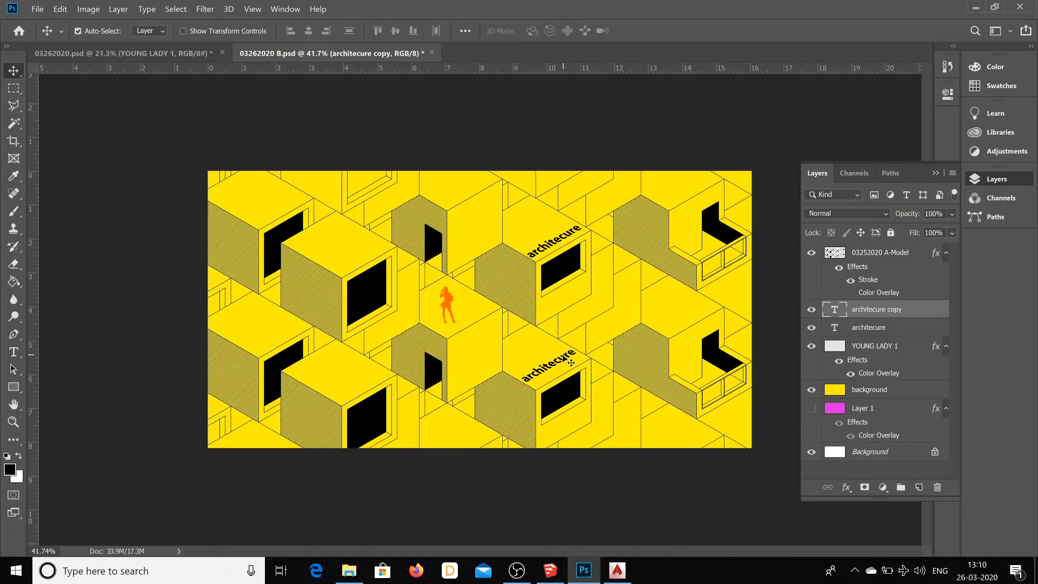
key("t")
double_click(560, 367)
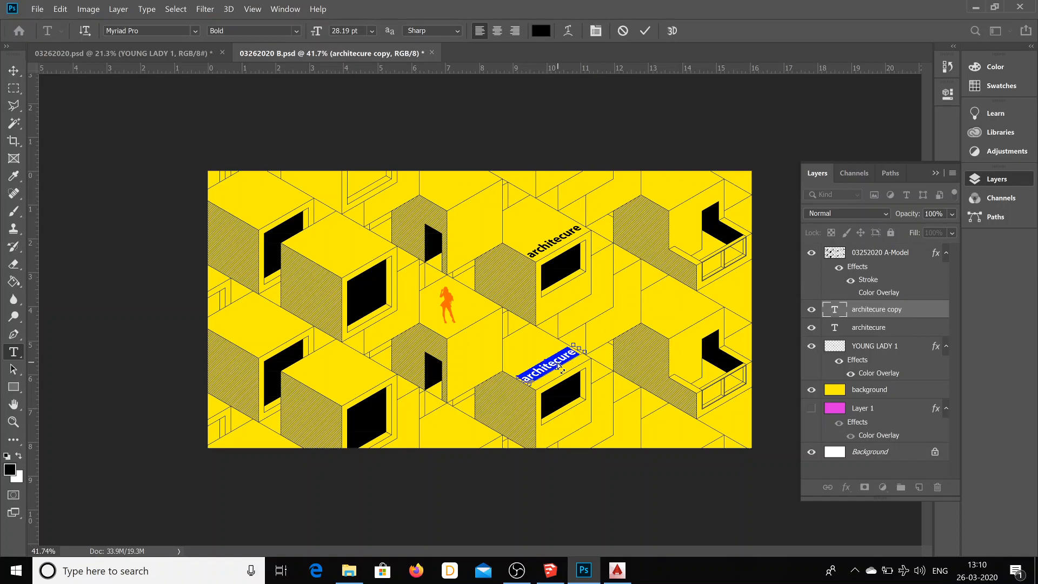
type("for")
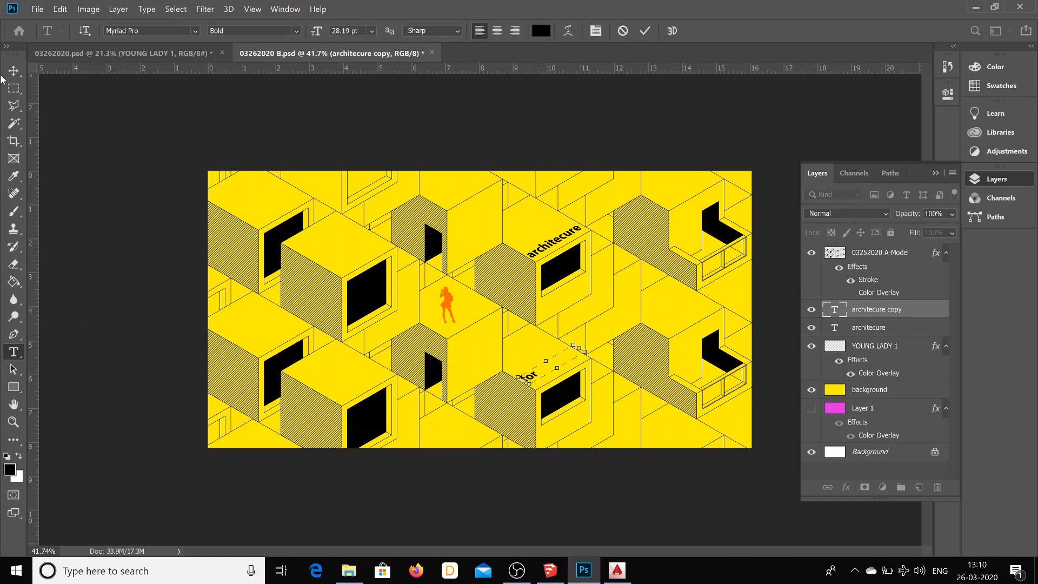
left_click(14, 71)
Center "for" on its cube roof, duplicate it onto the roof beside the balcony, and change that copy to "all"
left_click_drag(534, 380, 689, 314)
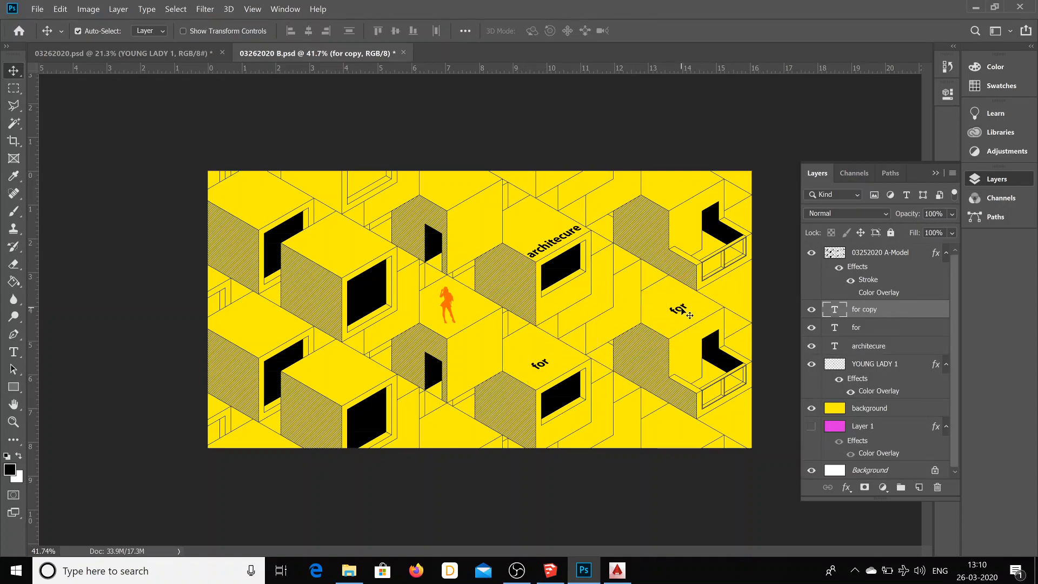
double_click(683, 310)
key("ctrl+a")
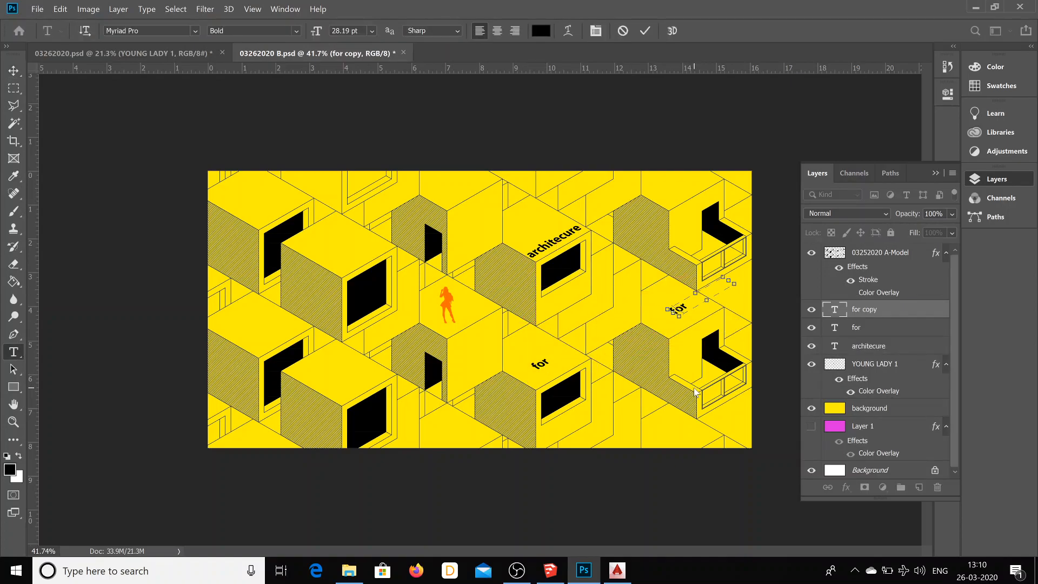
left_click(14, 70)
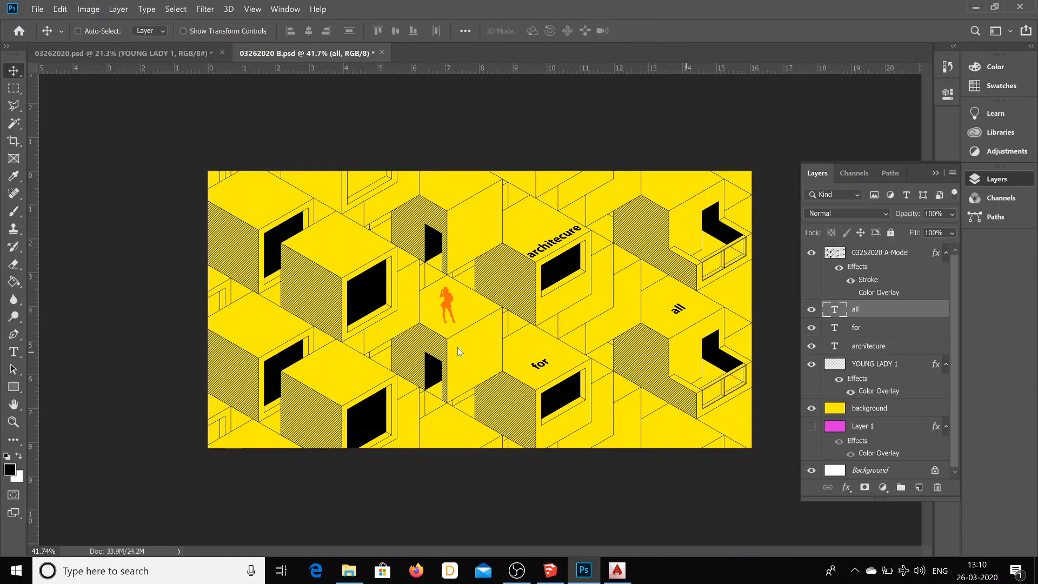
Save the poster as a JPEG copy in the PSD FILE folder, altering the suffix of the 03262020 B file name
key("ctrl+shift+s")
left_click(163, 176)
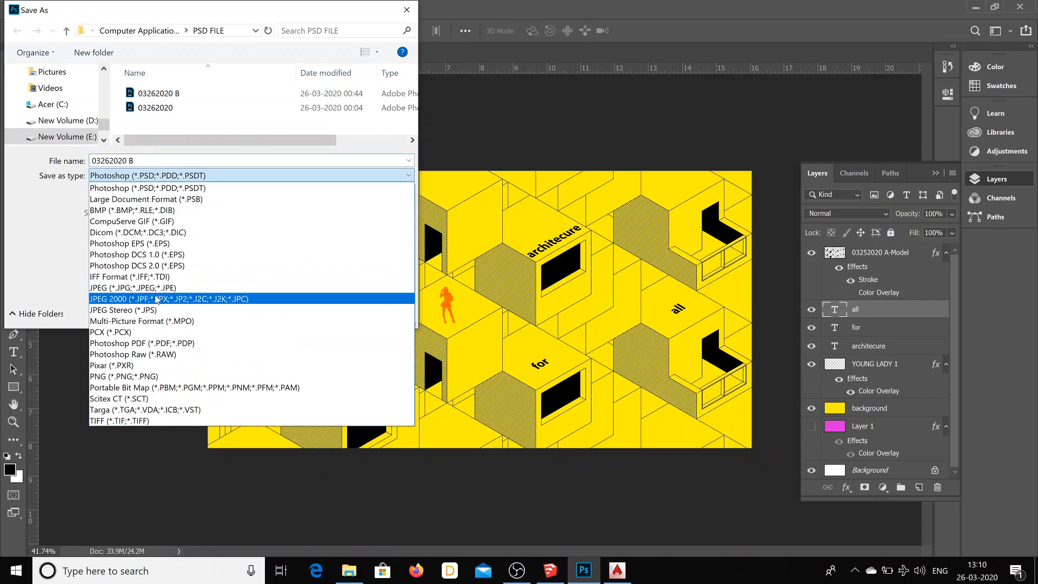
left_click(155, 286)
key("End")
key("BackSpace")
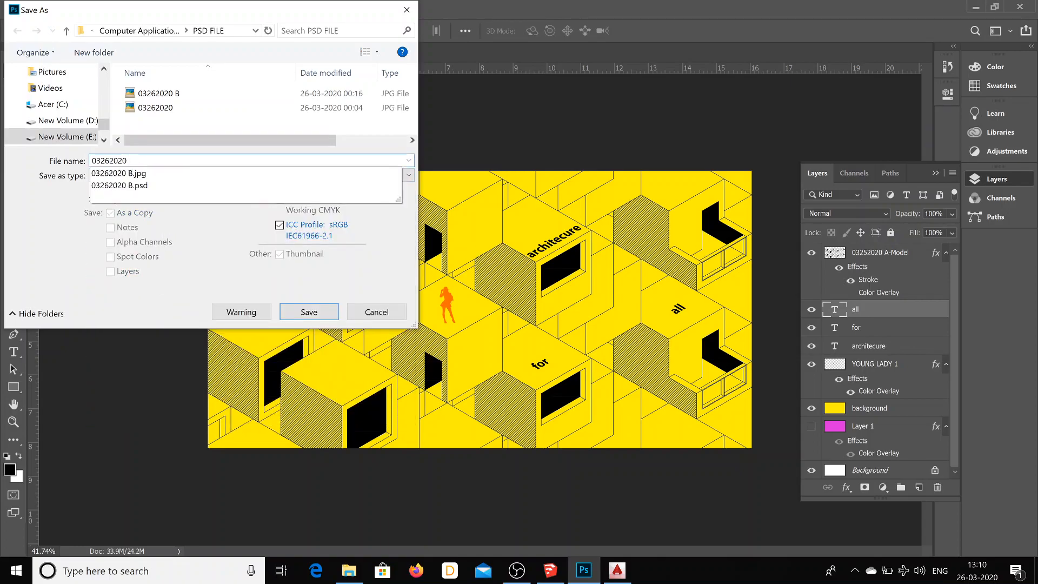
key("Return")
key("Return")
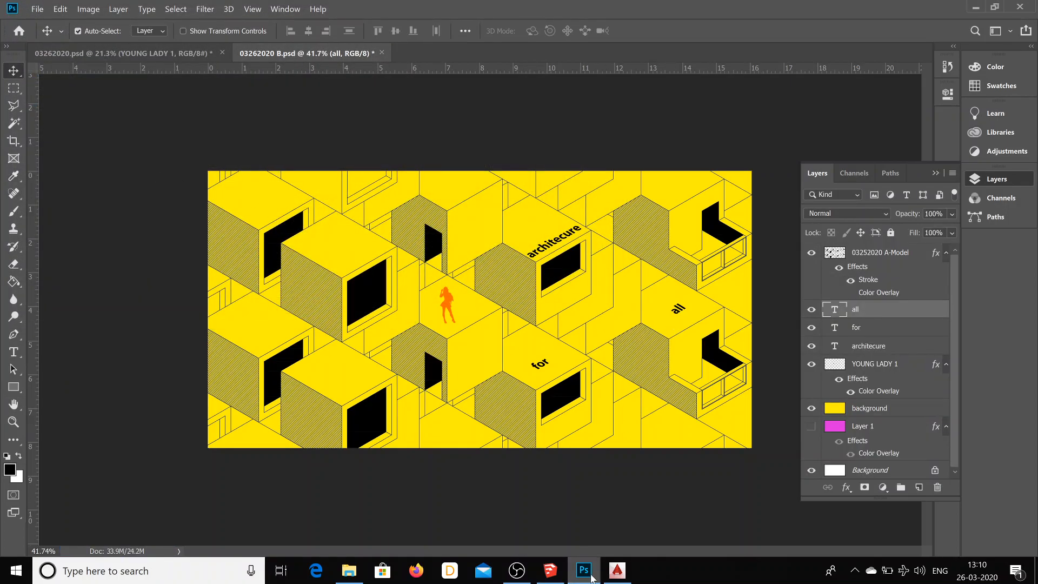
mouse_move(518, 579)
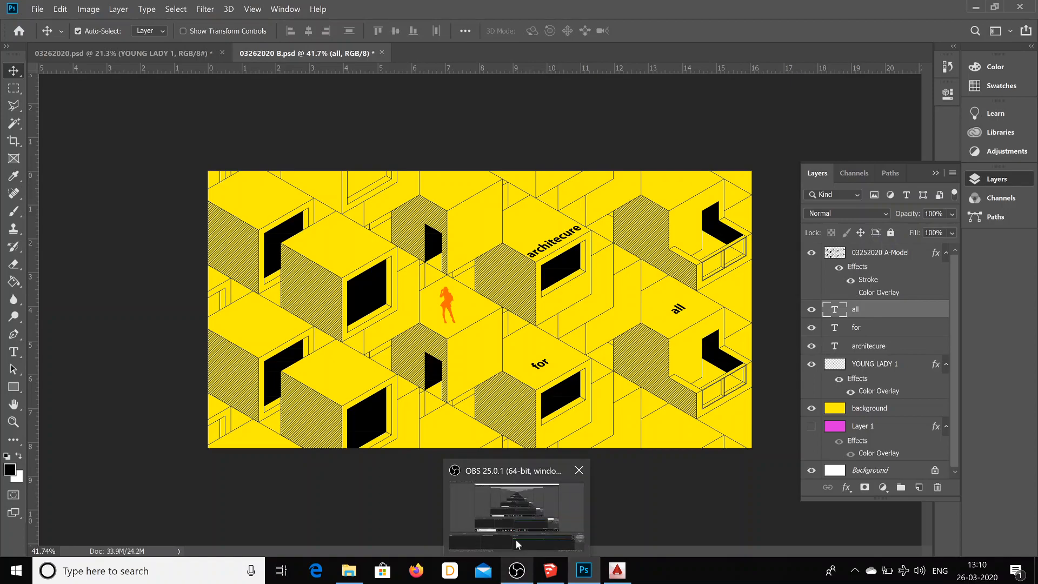
left_click(516, 538)
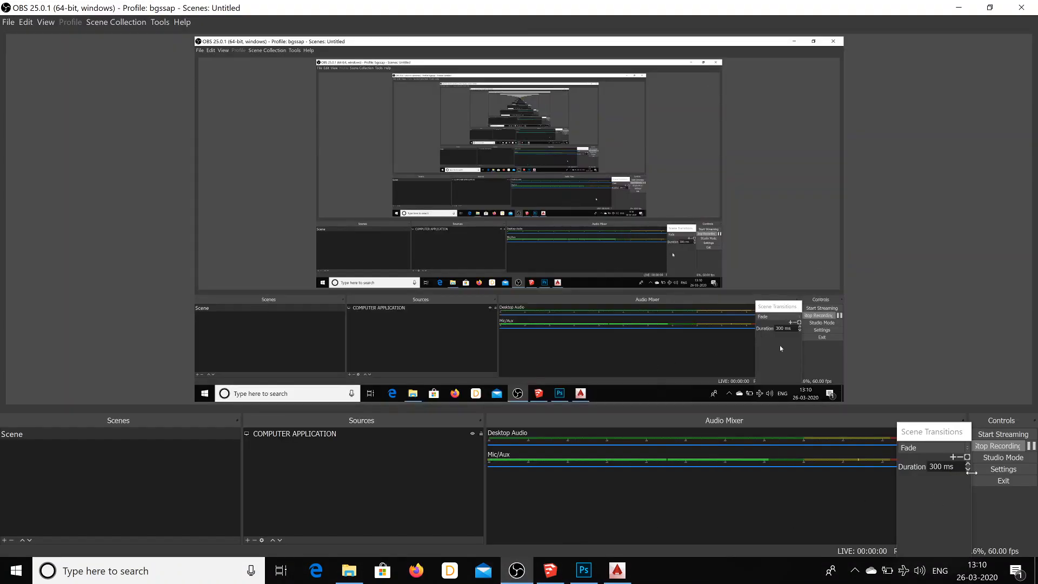